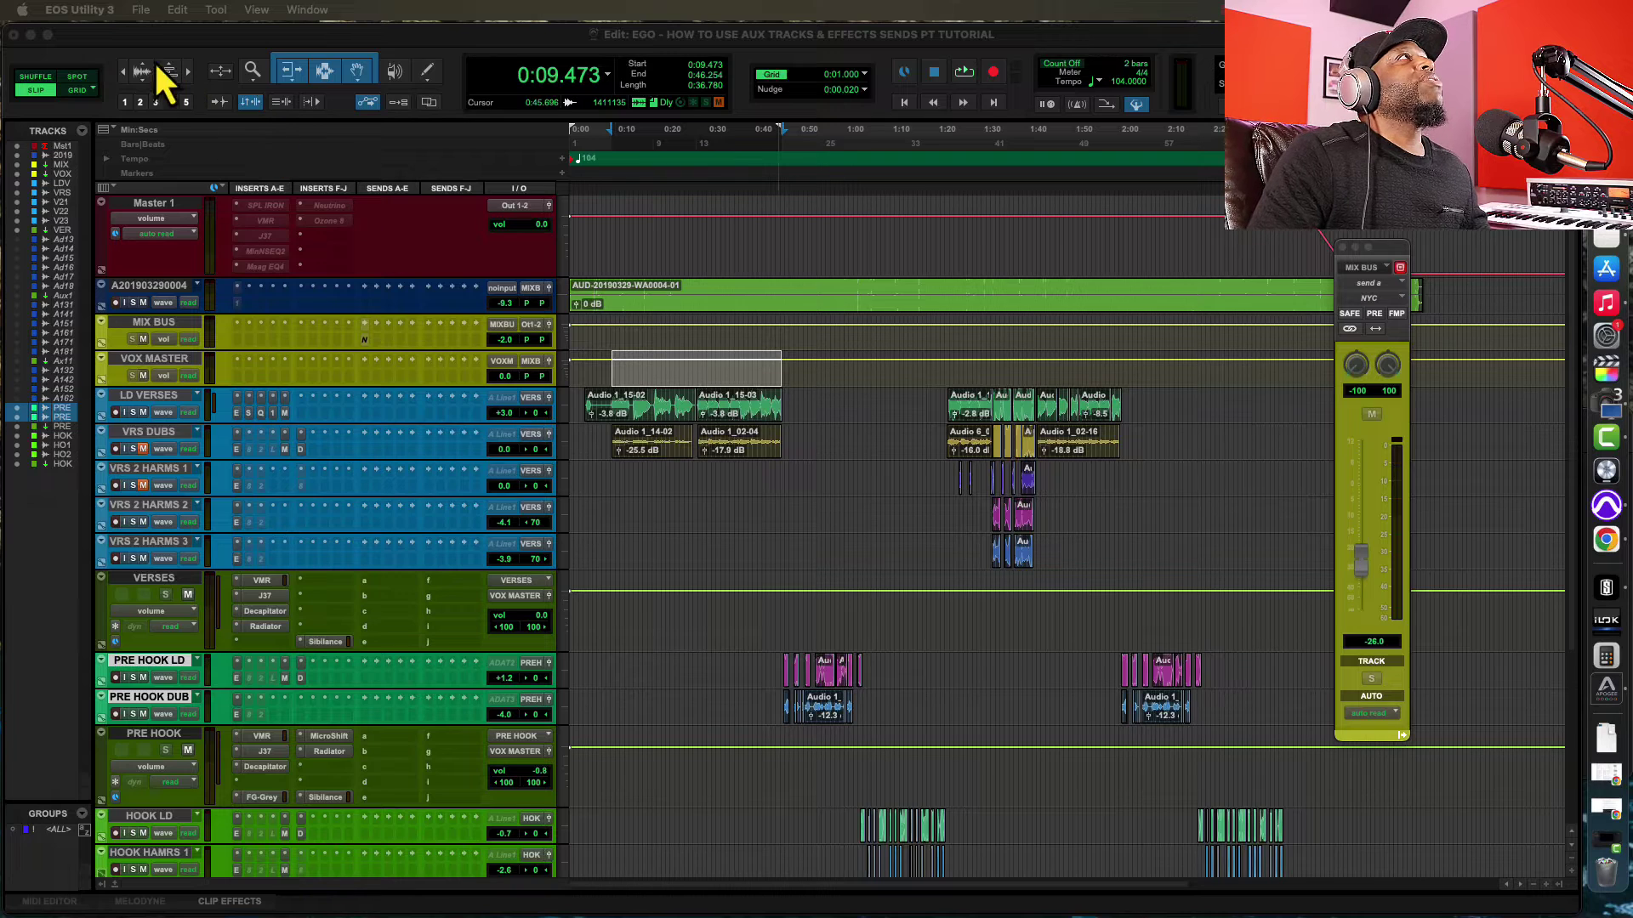
Step: Create one new stereo Aux Input track named REVERB
{"action": "left_click", "coordinate": [161, 63]}
{"action": "left_click", "coordinate": [243, 10]}
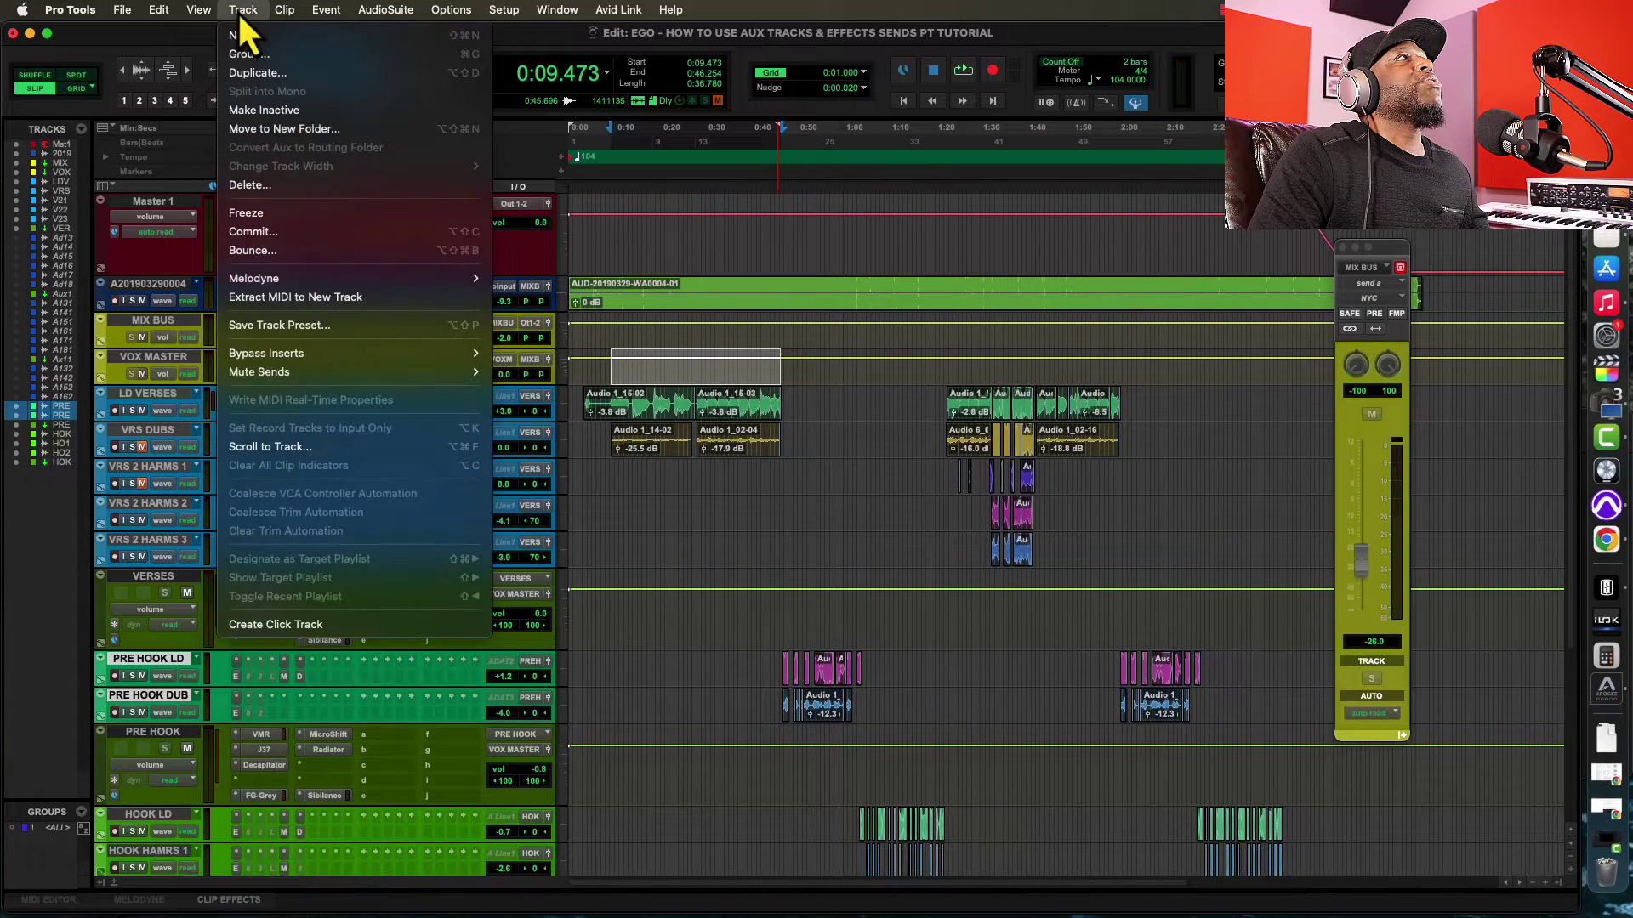
{"action": "left_click", "coordinate": [255, 29]}
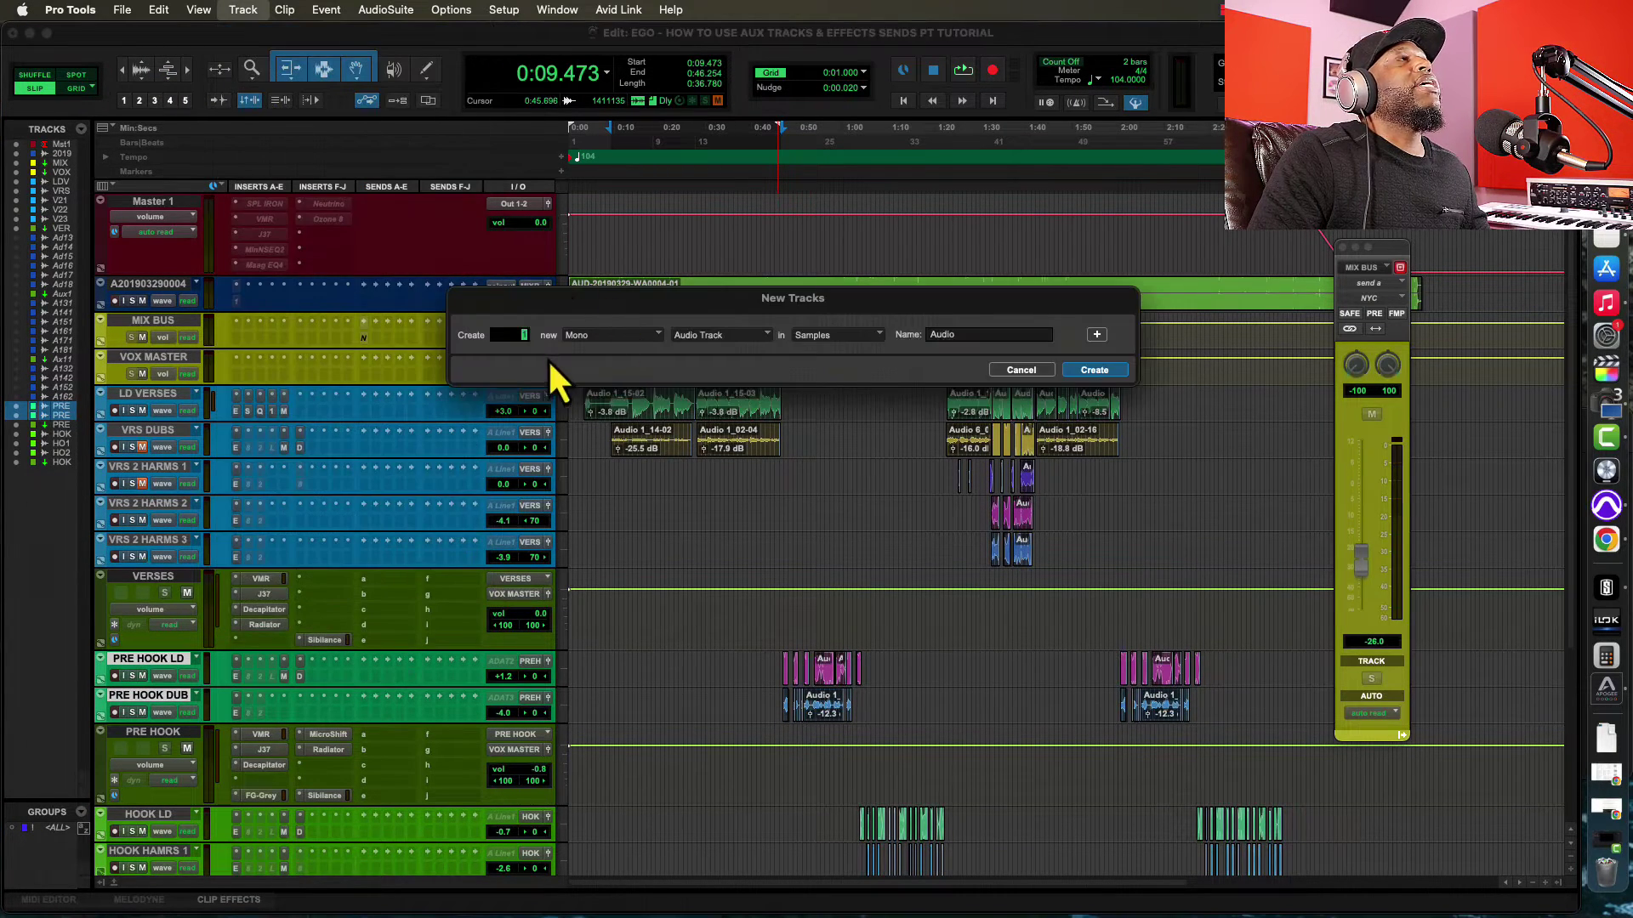
{"action": "left_click", "coordinate": [601, 340]}
{"action": "left_click", "coordinate": [615, 356]}
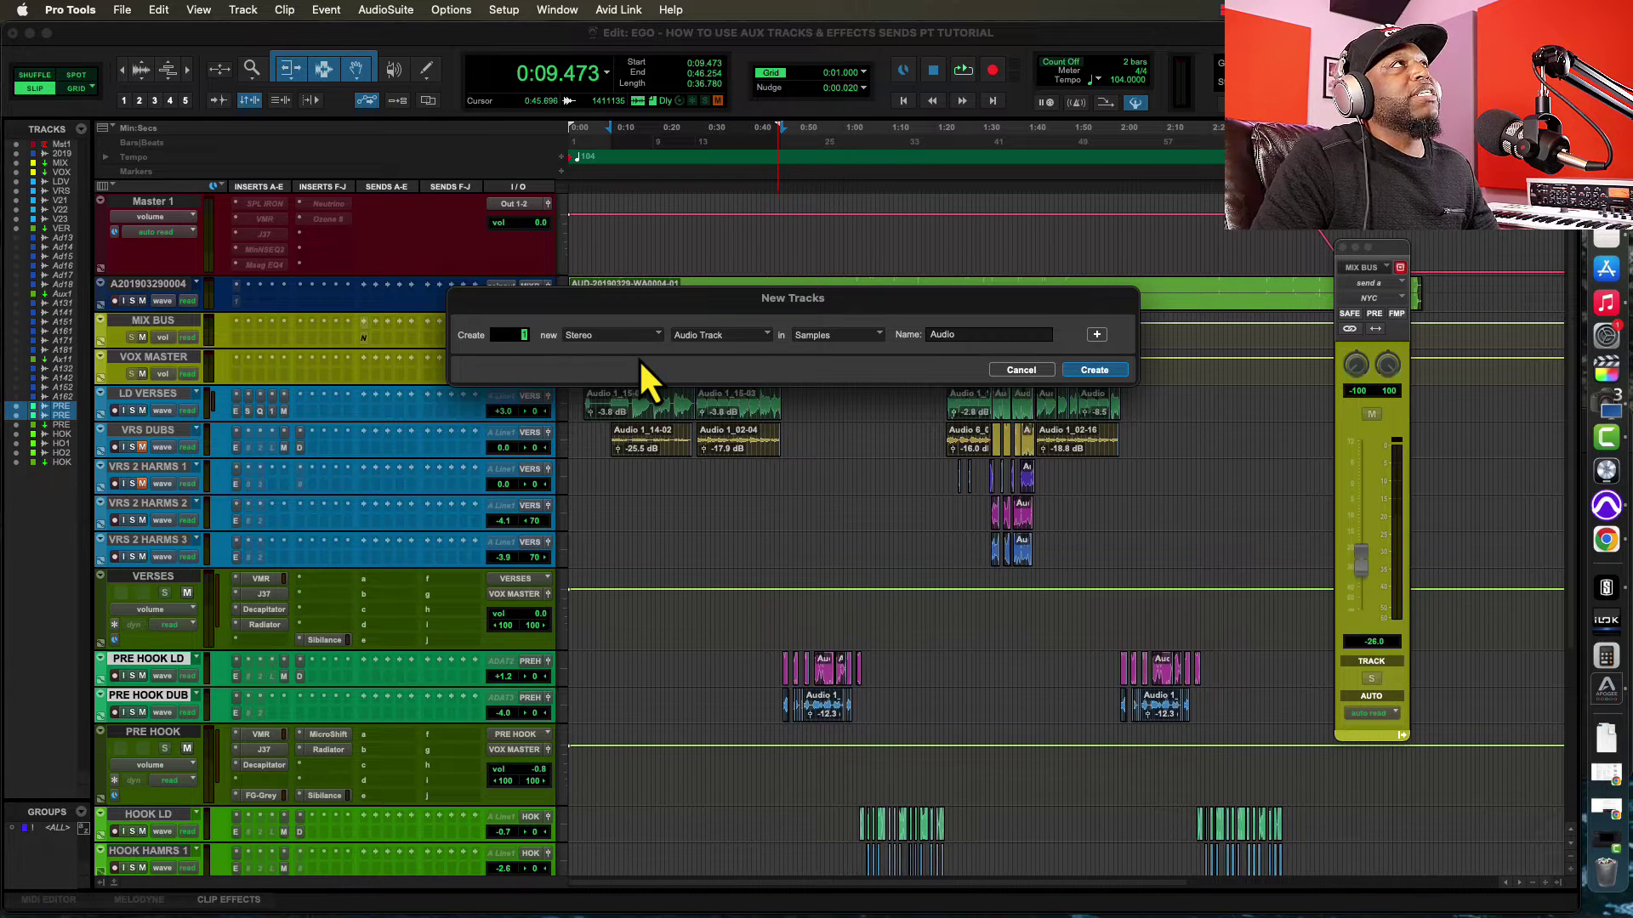
{"action": "left_click", "coordinate": [755, 339]}
{"action": "left_click", "coordinate": [721, 350]}
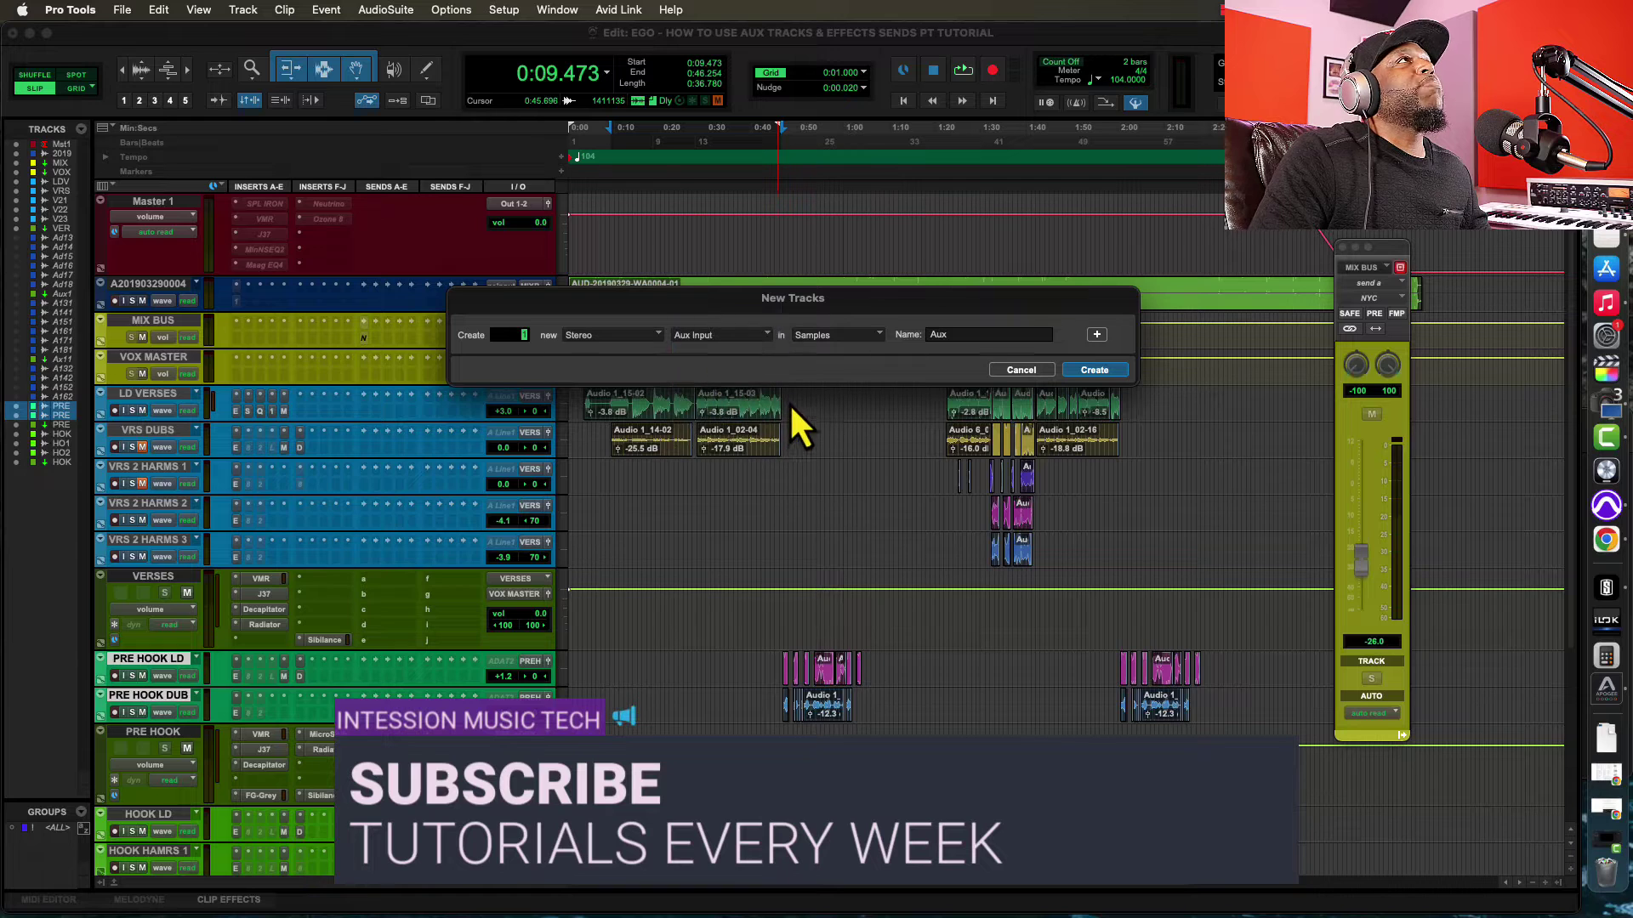
{"action": "double_click", "coordinate": [951, 336]}
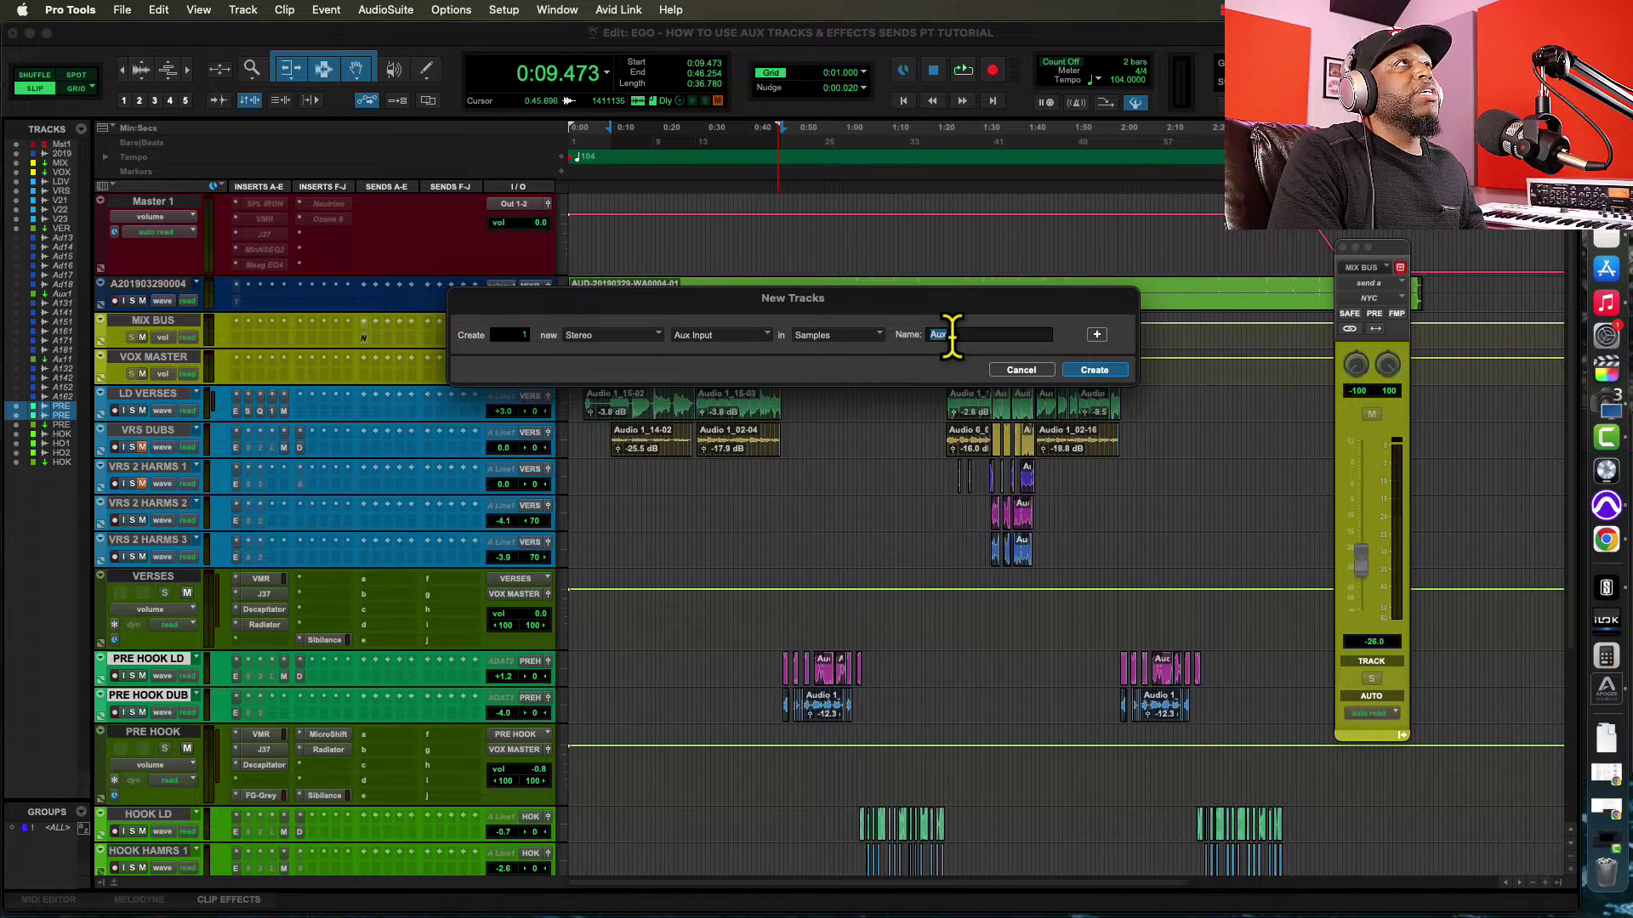
{"action": "type", "text": "REVERB"}
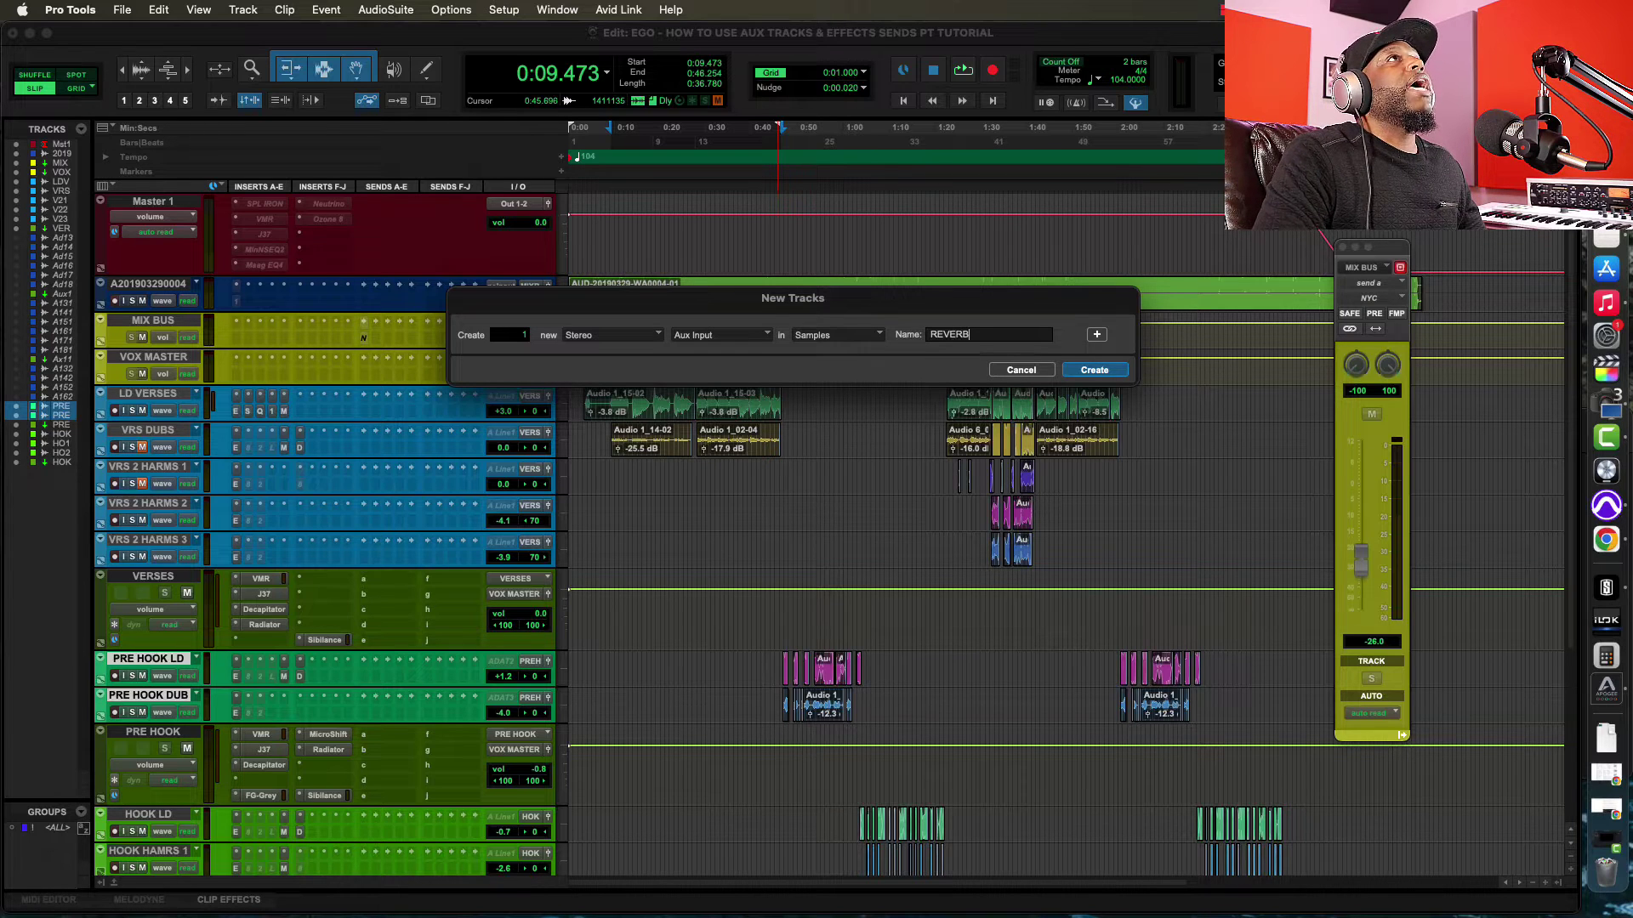
{"action": "key", "text": "Return"}
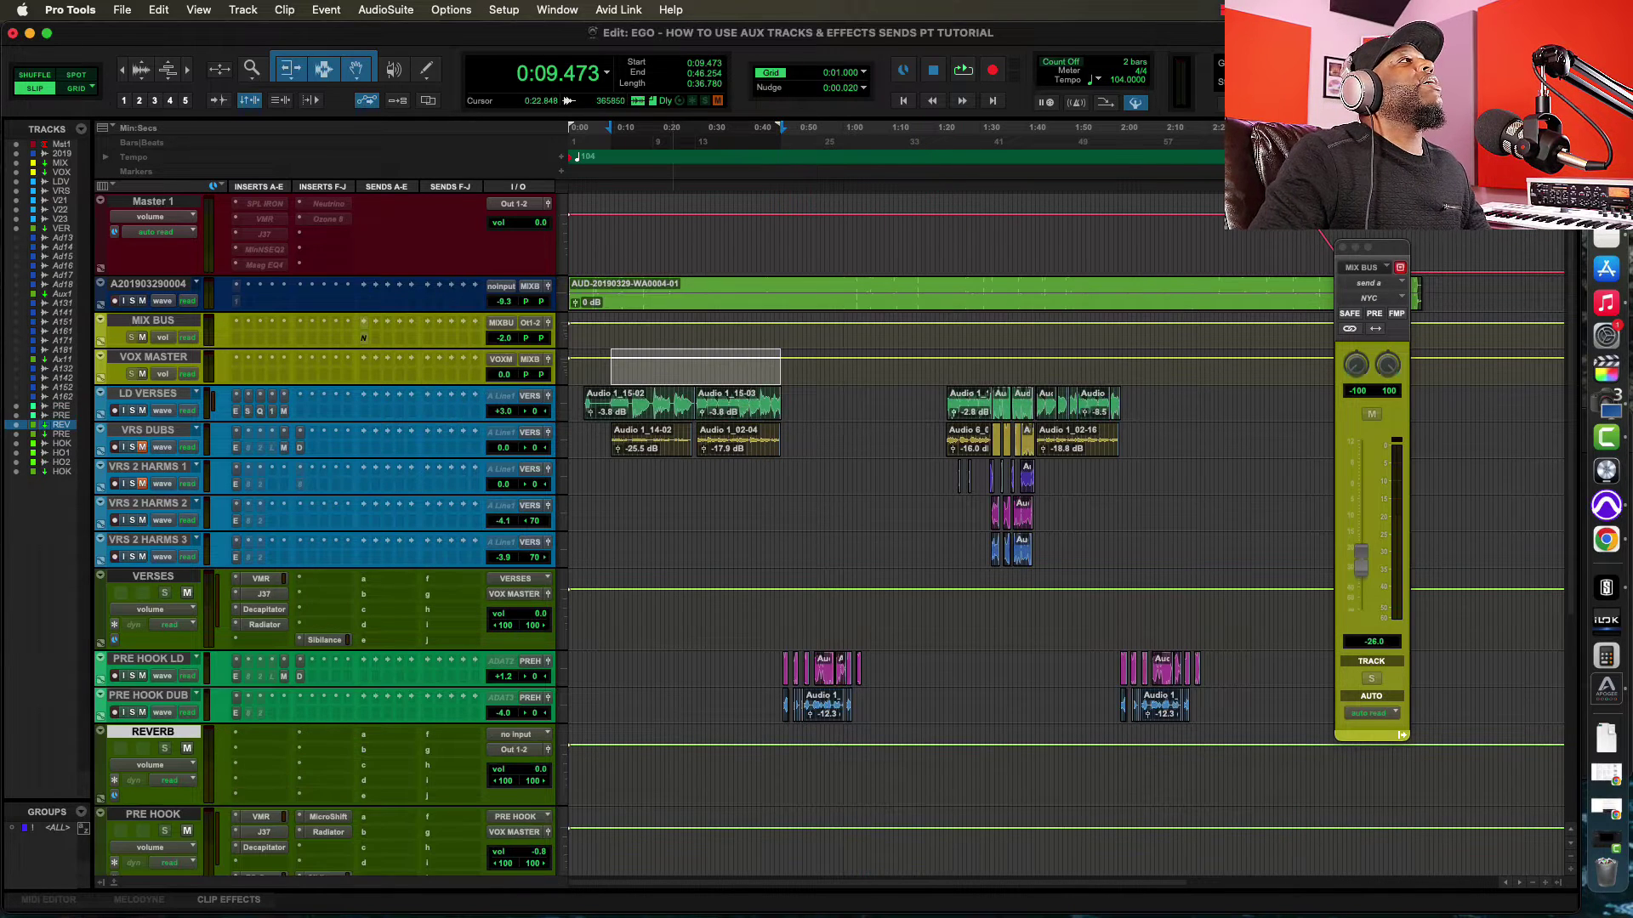
Step: Move the REVERB track directly below the VERSES track and change its track color to orange-red
{"action": "left_click_drag", "start_coordinate": [175, 748], "coordinate": [204, 668]}
{"action": "double_click", "coordinate": [100, 691]}
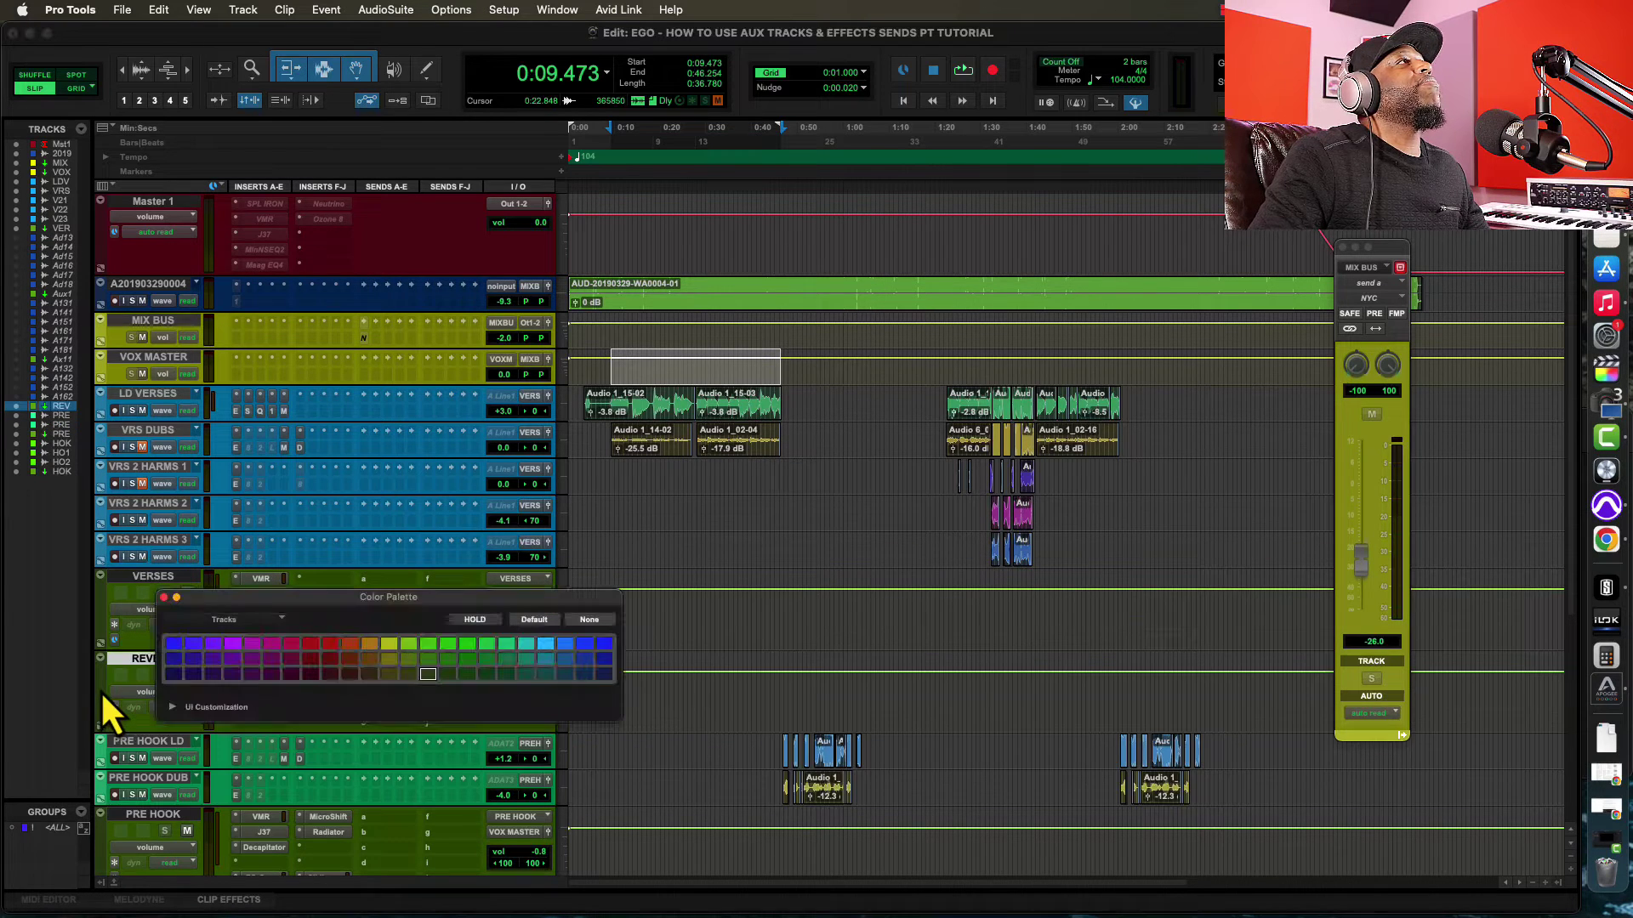
{"action": "left_click", "coordinate": [349, 645]}
{"action": "left_click", "coordinate": [164, 599]}
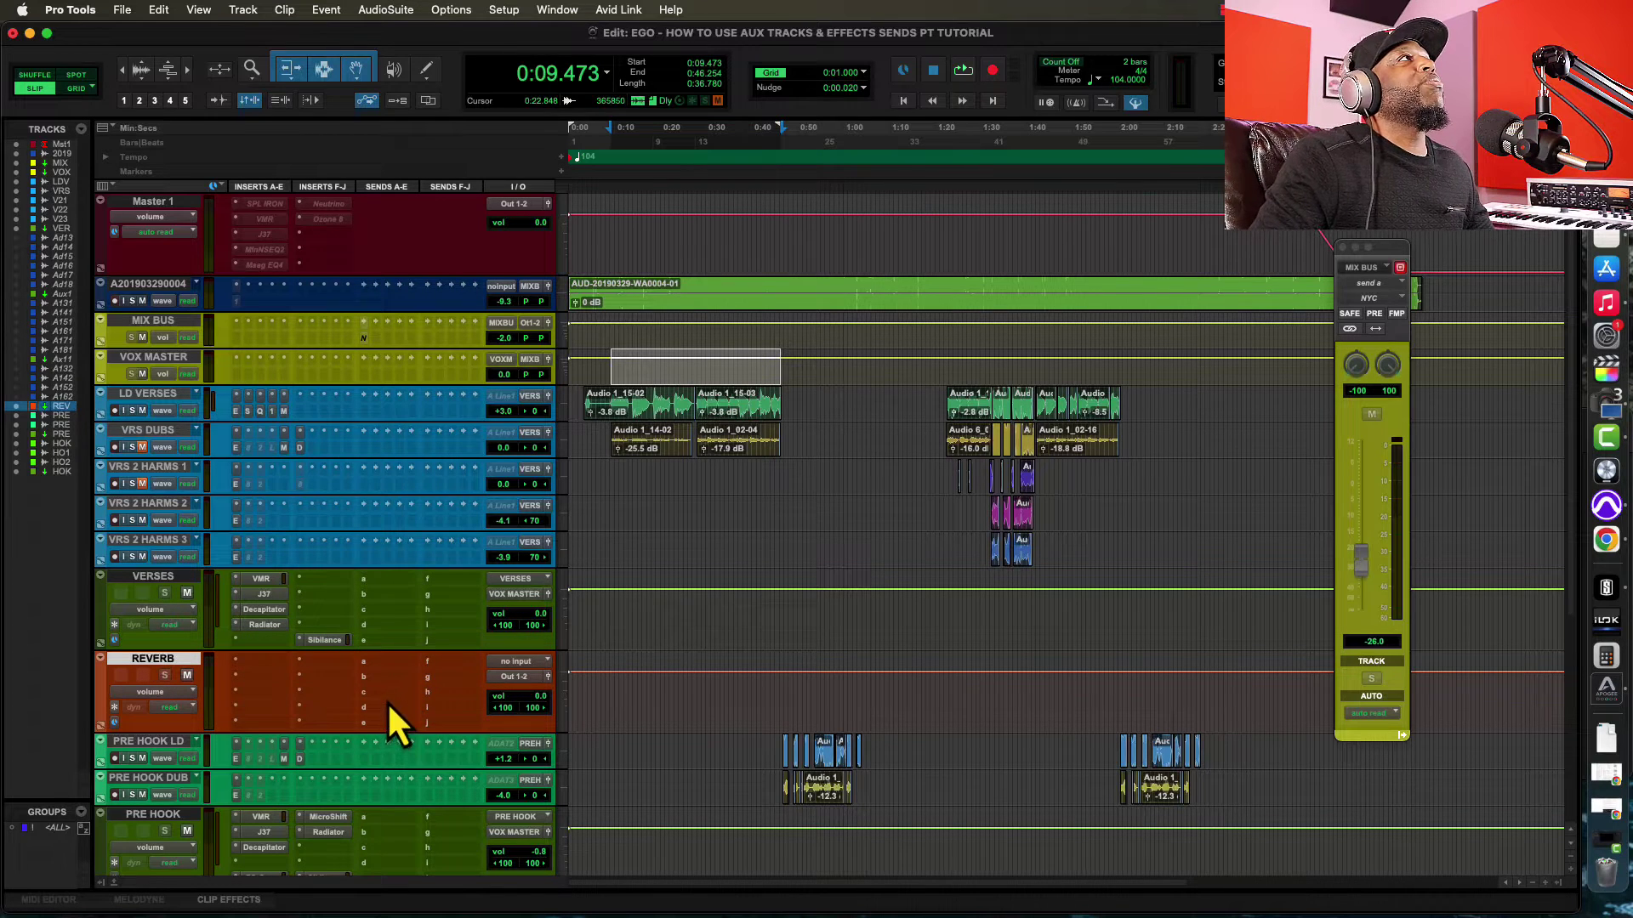
Step: Increase the LD VERSES track height and insert the multichannel Neoverb (stereo) plug-in in the REVERB track's first insert slot
{"action": "left_click_drag", "start_coordinate": [157, 421], "coordinate": [158, 455]}
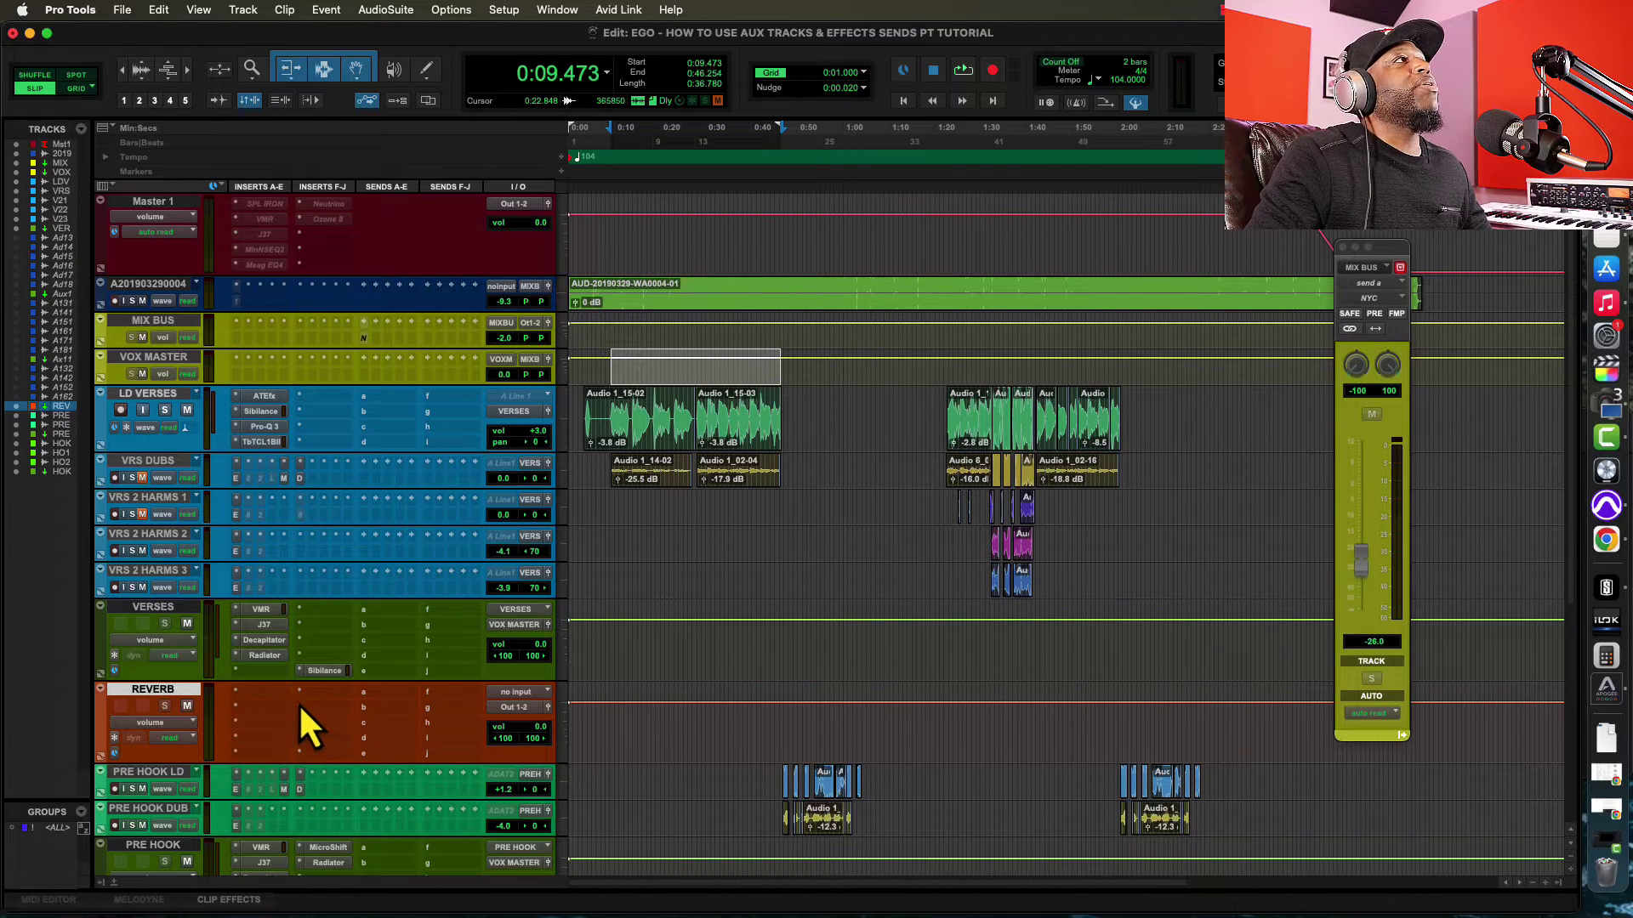
{"action": "left_click", "coordinate": [243, 692]}
{"action": "mouse_move", "coordinate": [248, 692]}
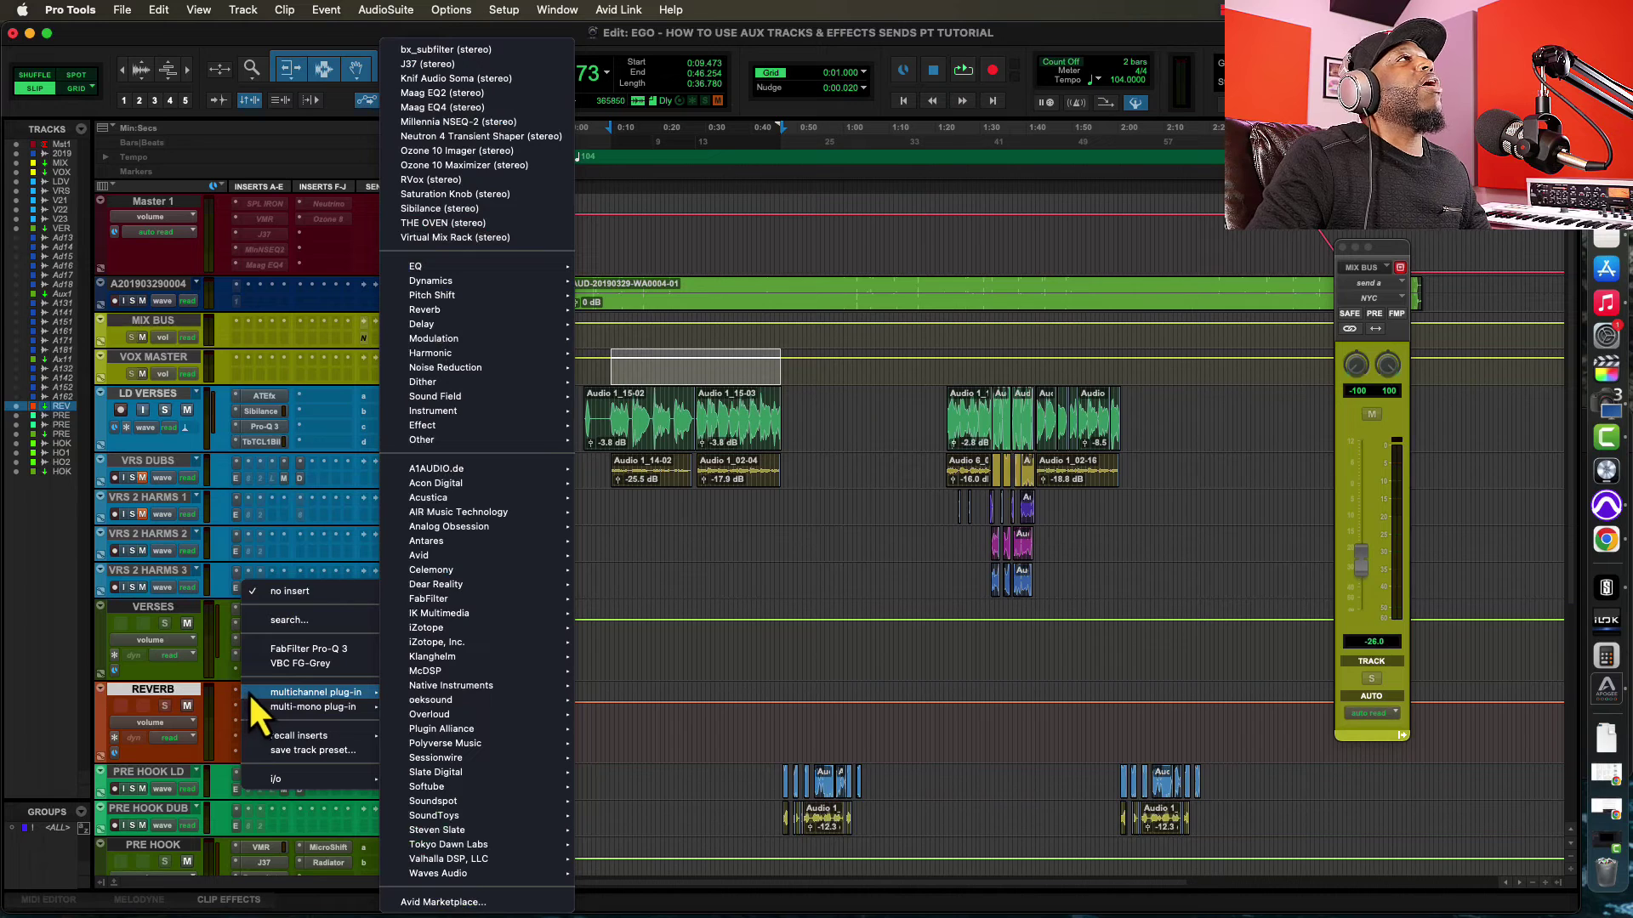
{"action": "mouse_move", "coordinate": [408, 687]}
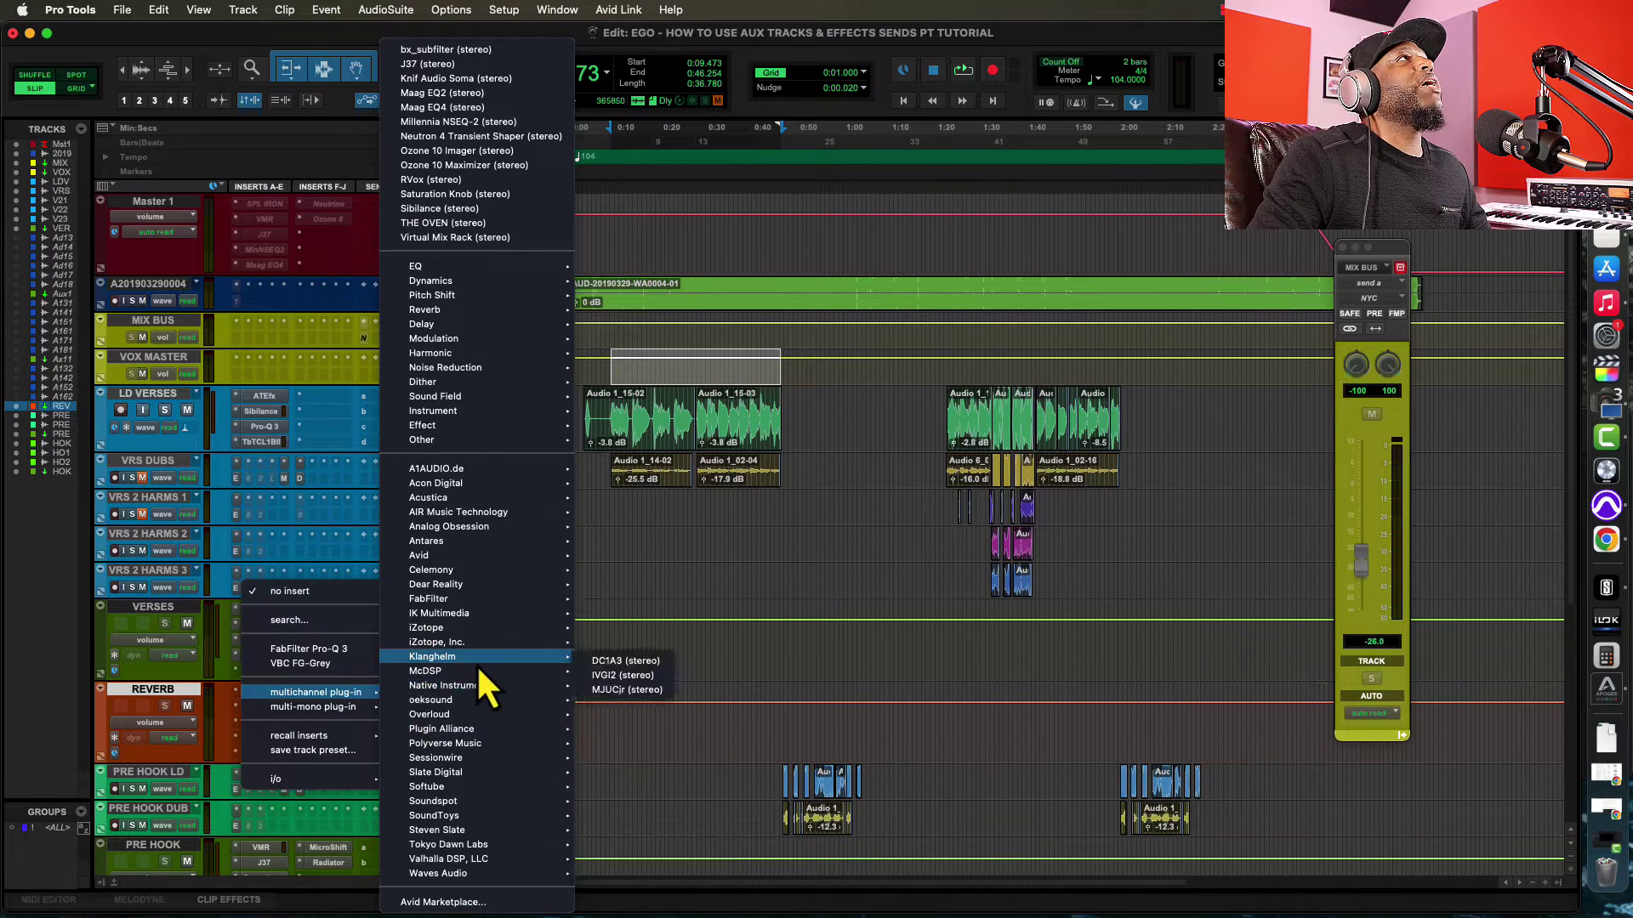
{"action": "mouse_move", "coordinate": [563, 309]}
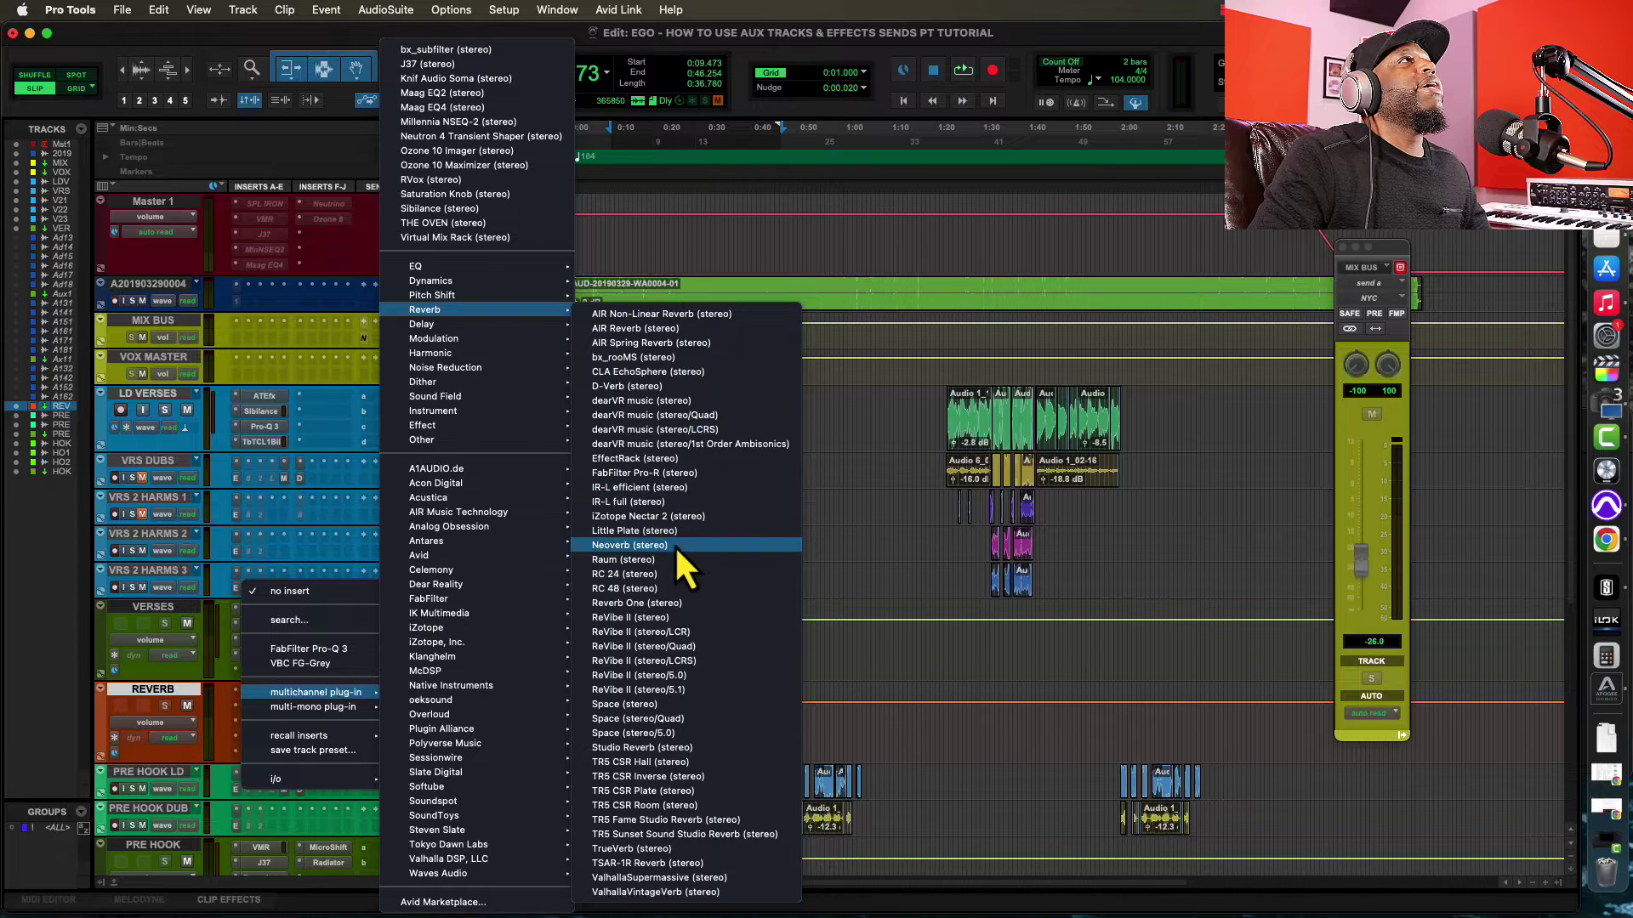
{"action": "left_click", "coordinate": [619, 548]}
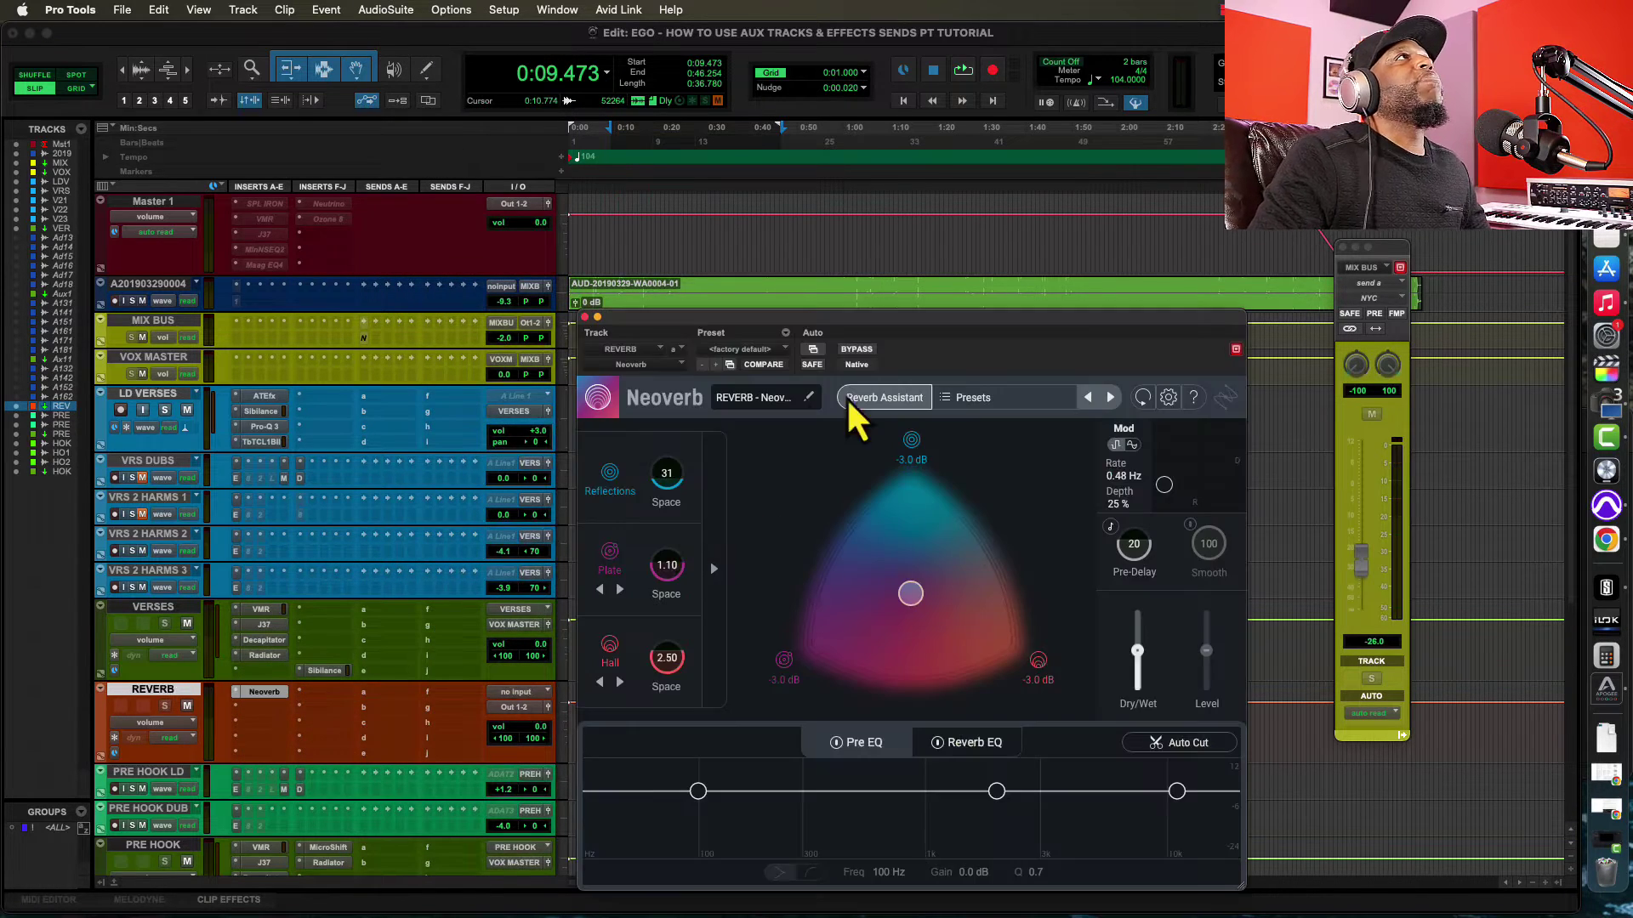
{"action": "left_click_drag", "start_coordinate": [842, 322], "coordinate": [1072, 288]}
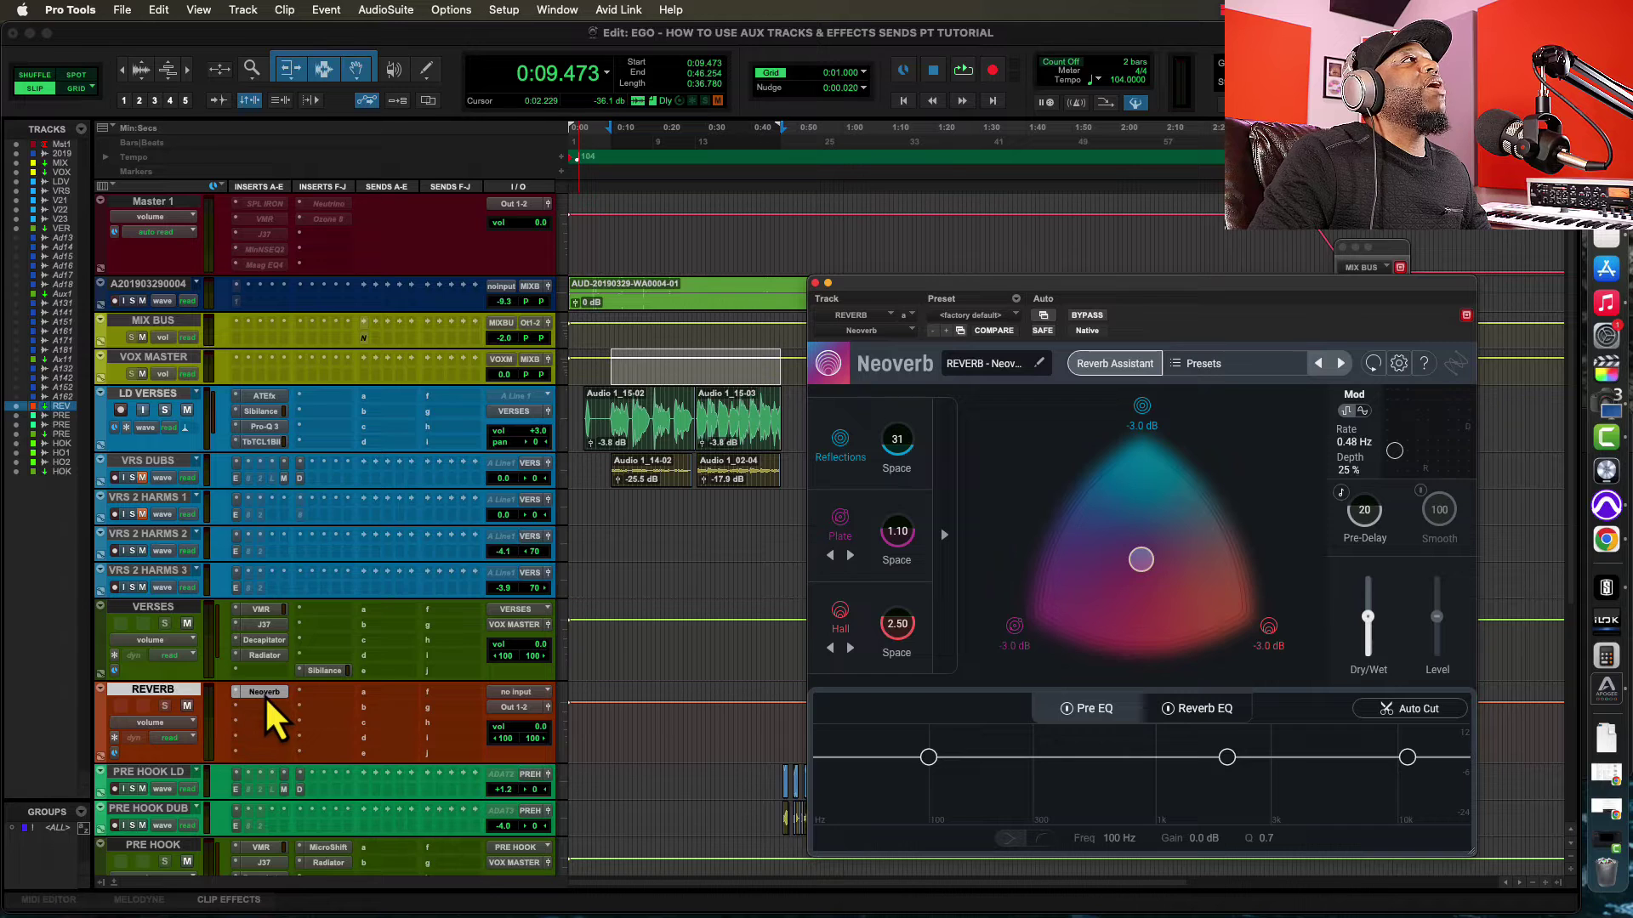
Step: Set the REVERB track's input to Bus 1-2 (Stereo) and rename that bus REVERB
{"action": "left_click", "coordinate": [518, 701]}
{"action": "mouse_move", "coordinate": [518, 712]}
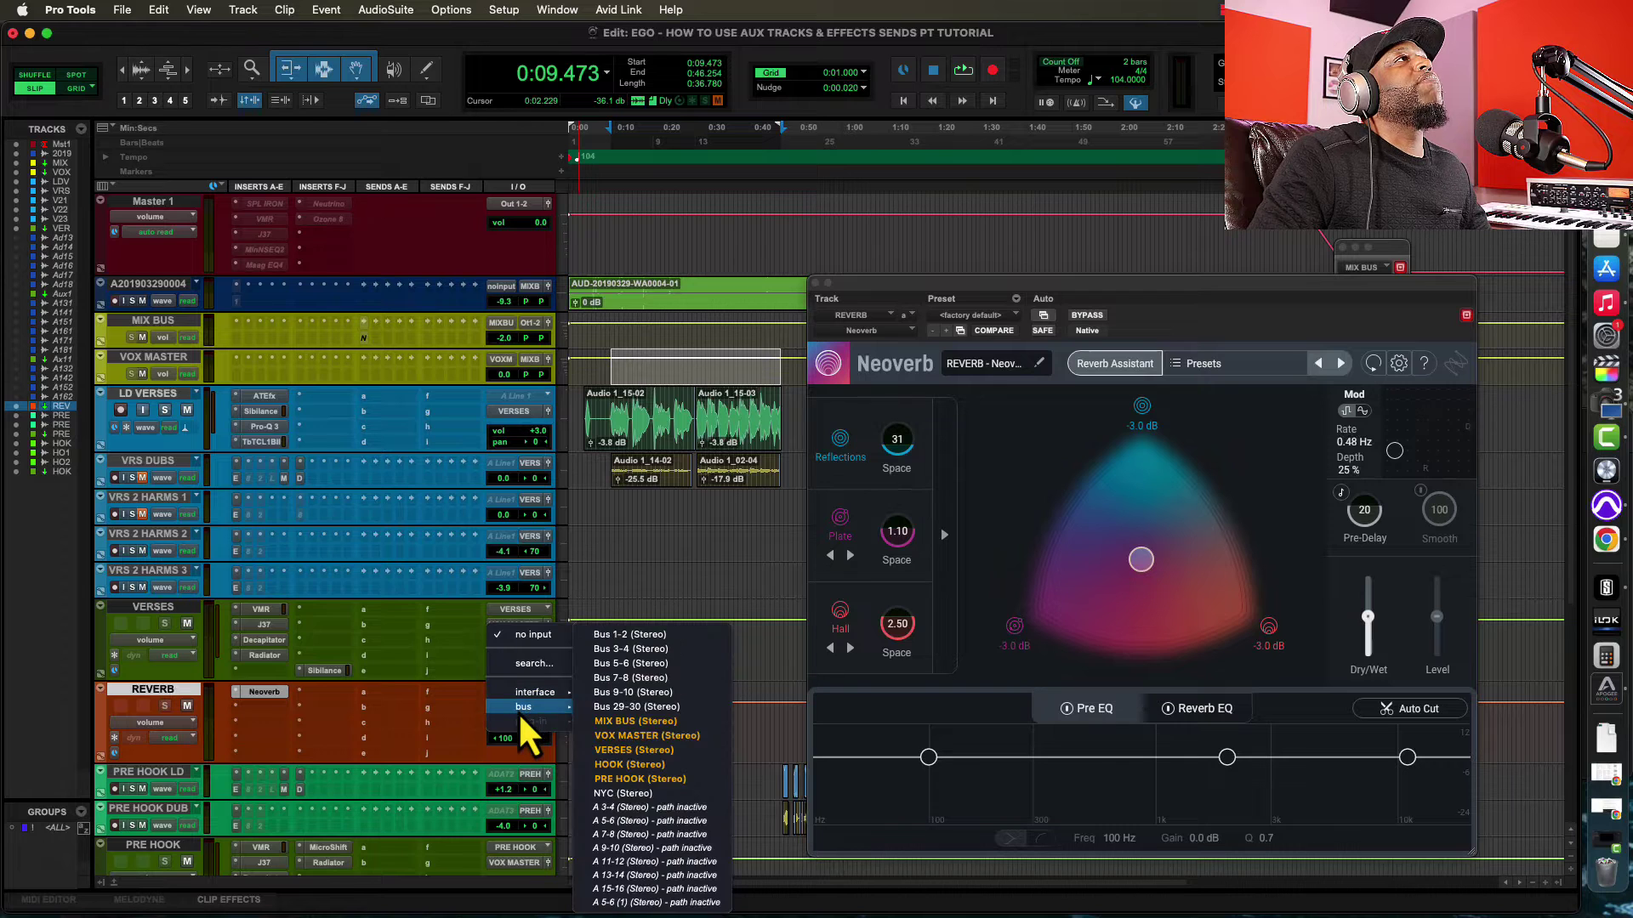
{"action": "left_click", "coordinate": [621, 636]}
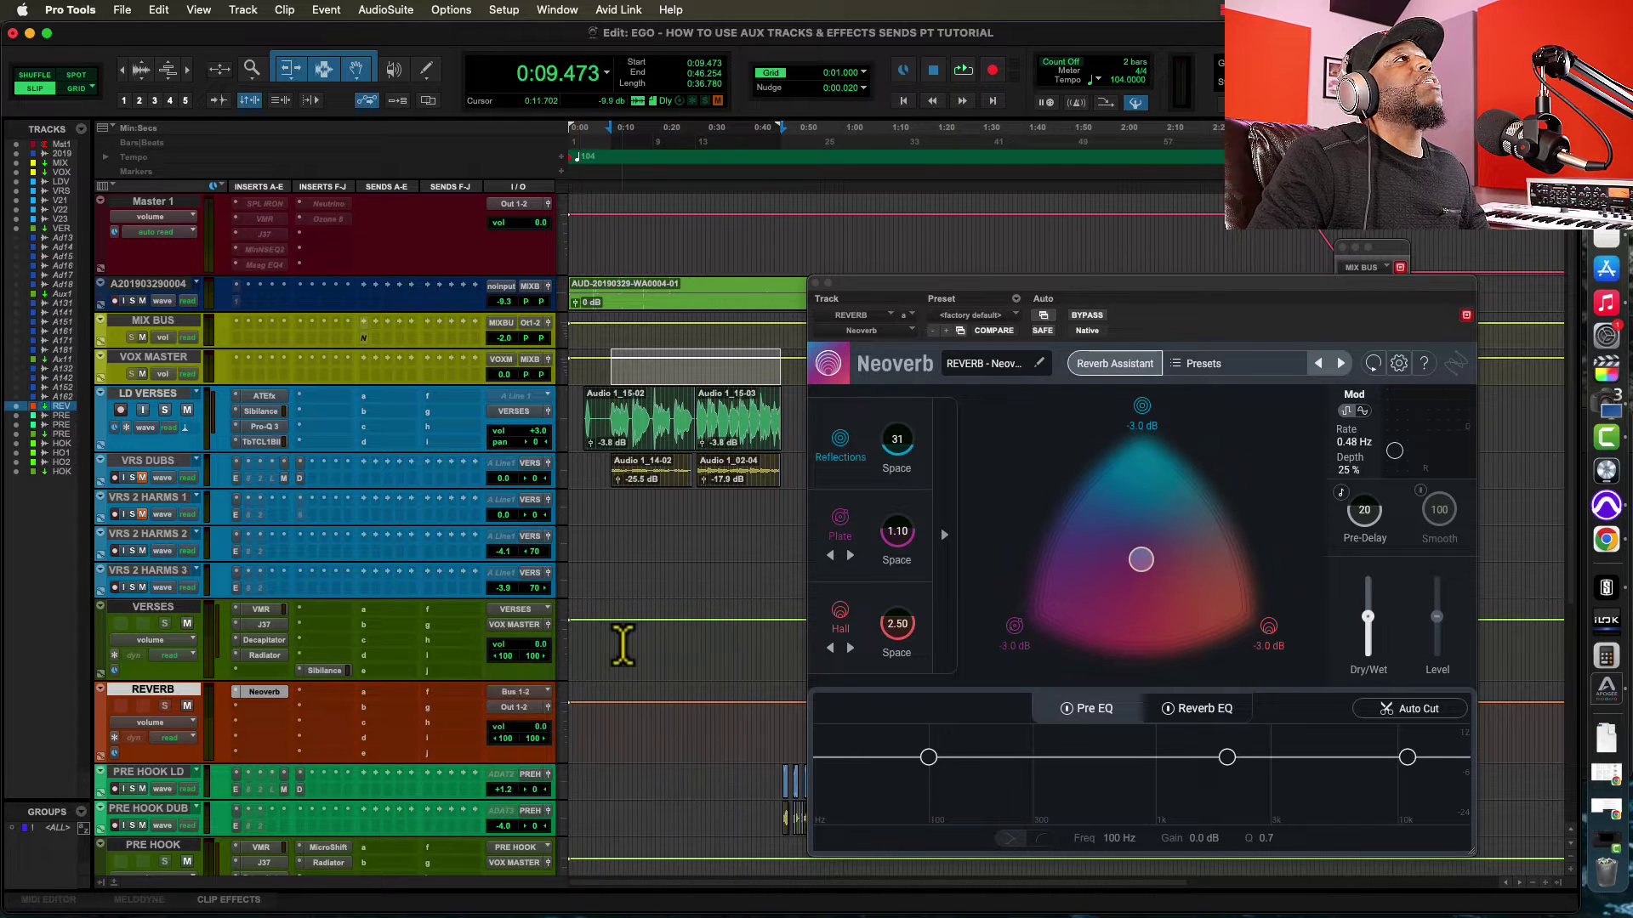
{"action": "right_click", "coordinate": [513, 697]}
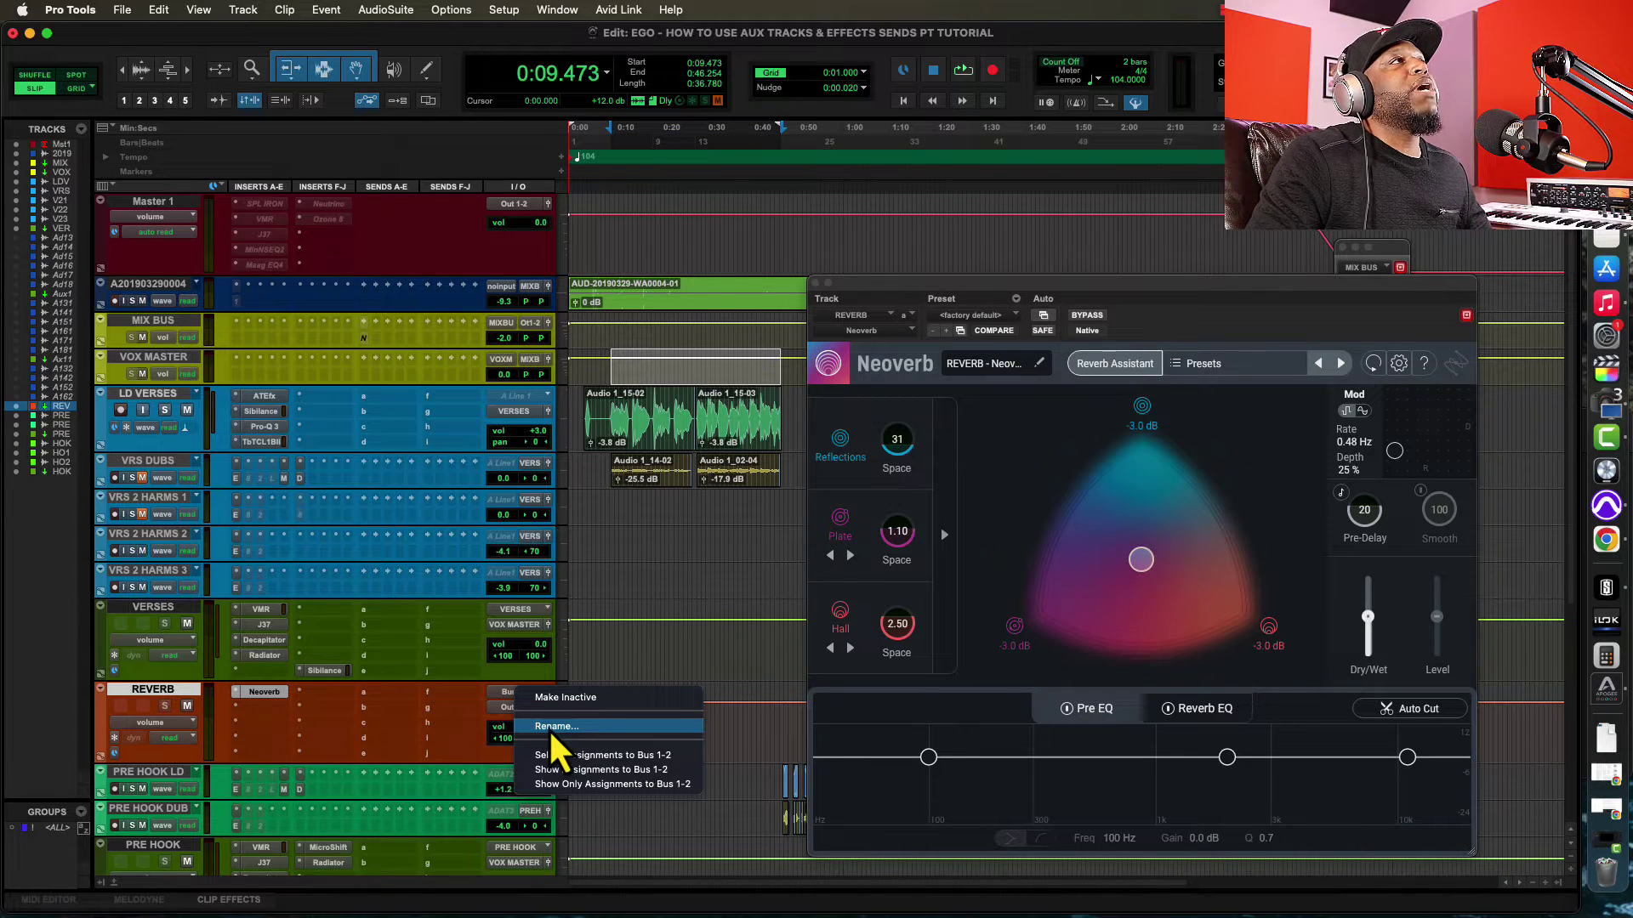
{"action": "left_click", "coordinate": [549, 728]}
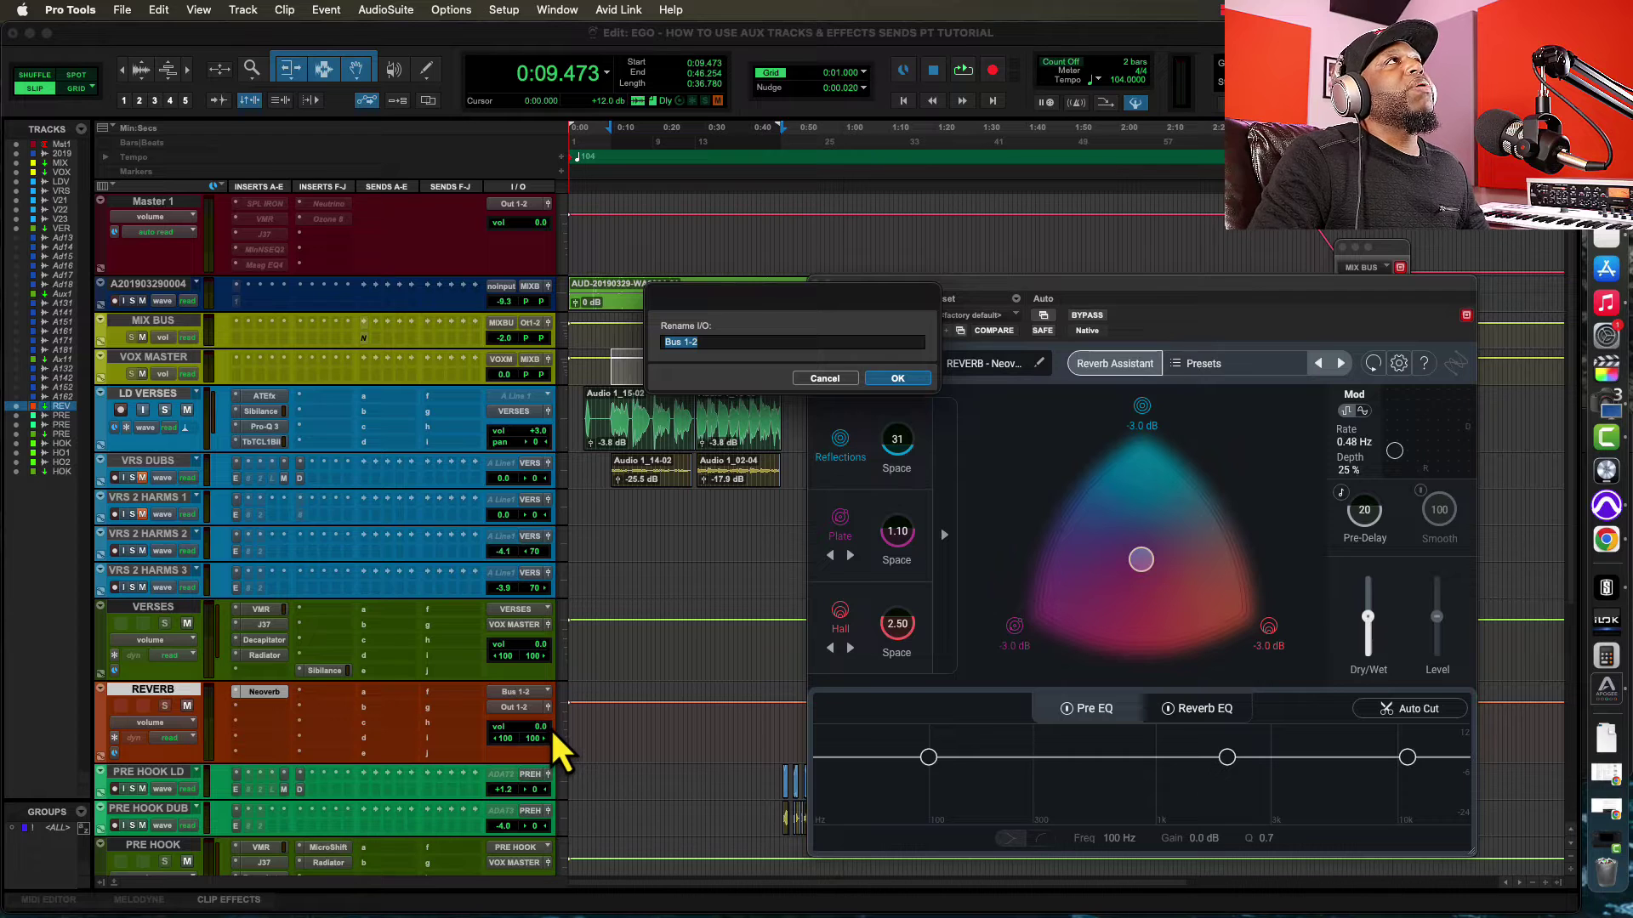
{"action": "type", "text": "REVERB"}
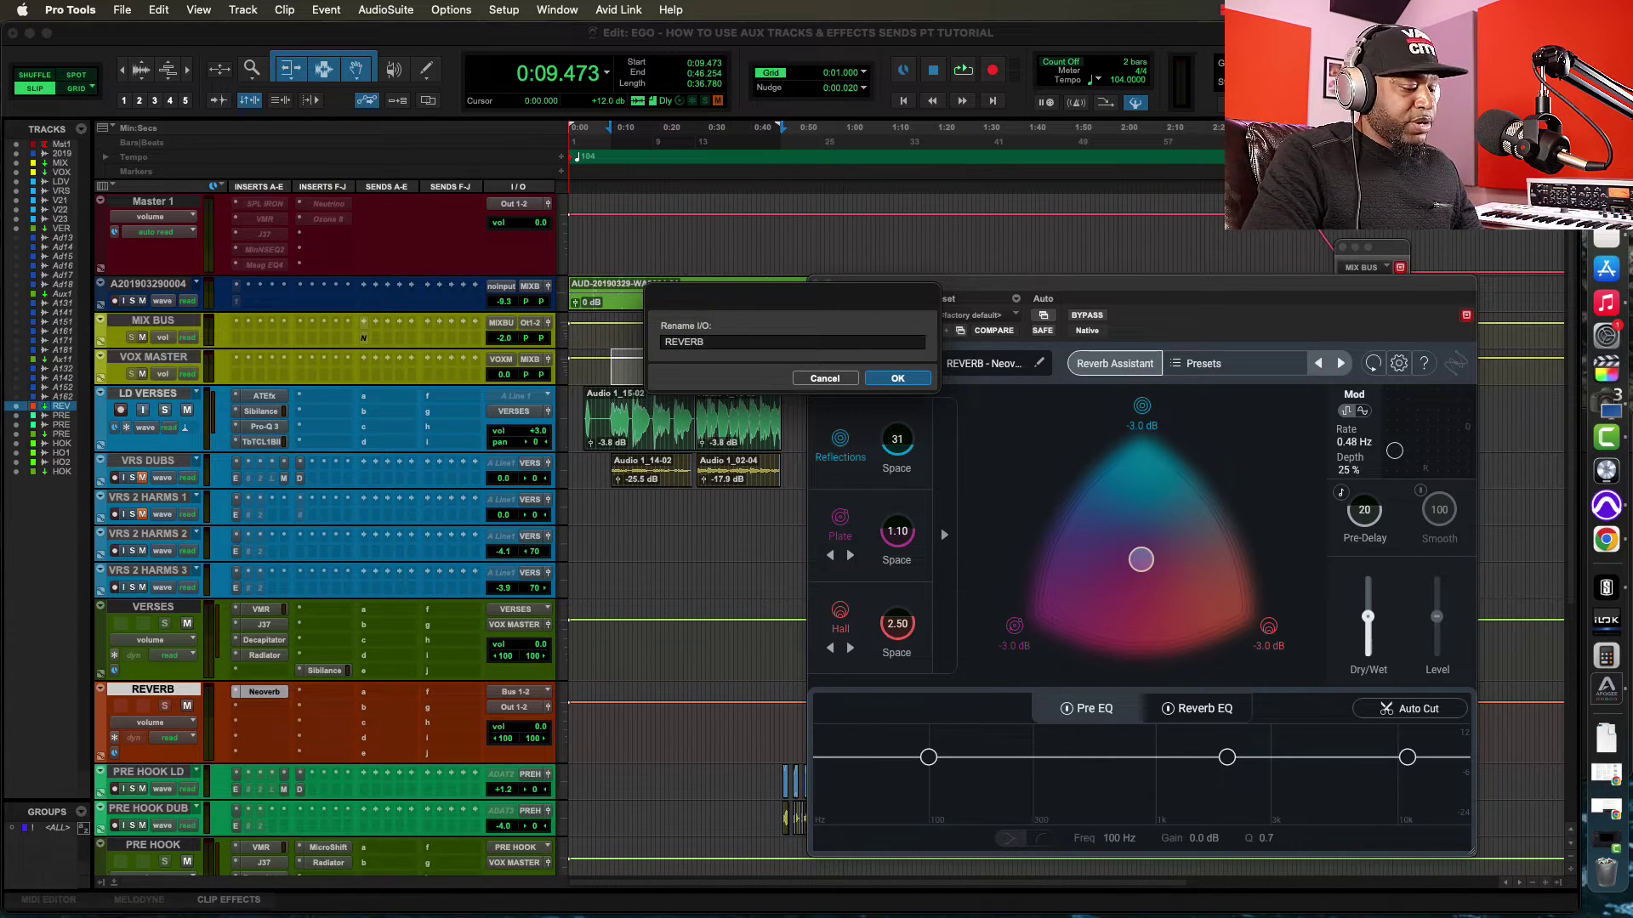
{"action": "key", "text": "Return"}
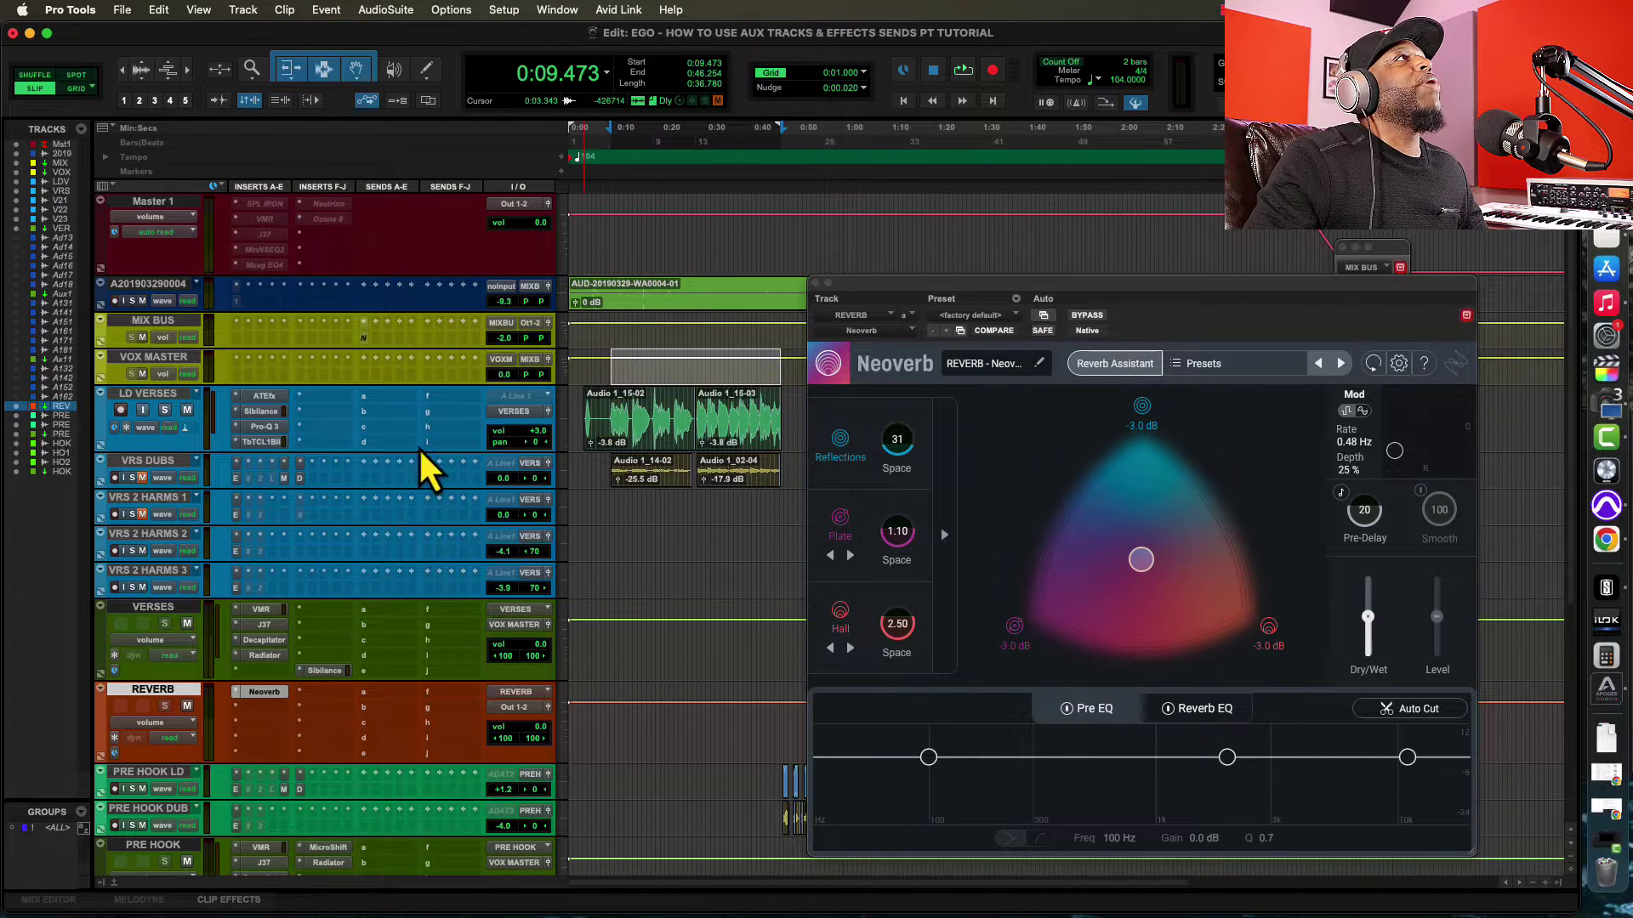
Step: Make the LD VERSES track slightly taller so all five slots per insert and send column fit
{"action": "left_click_drag", "start_coordinate": [408, 459], "coordinate": [409, 474]}
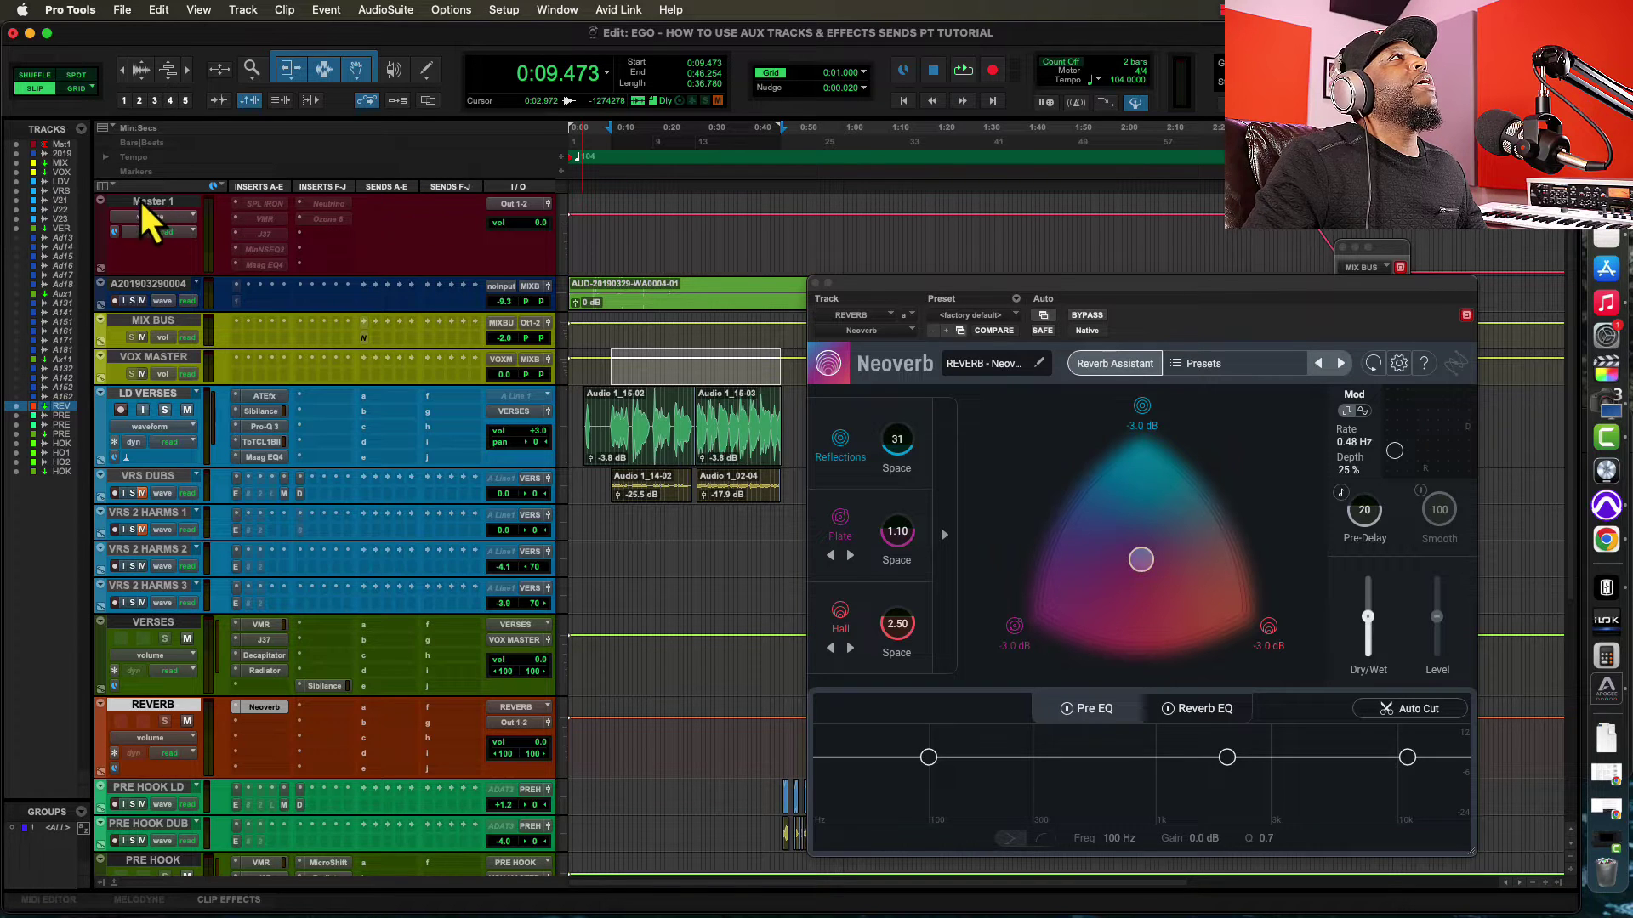
Step: Hide the Sends A-E and Sends F-J columns in the Edit window and show both again
{"action": "left_click", "coordinate": [109, 188]}
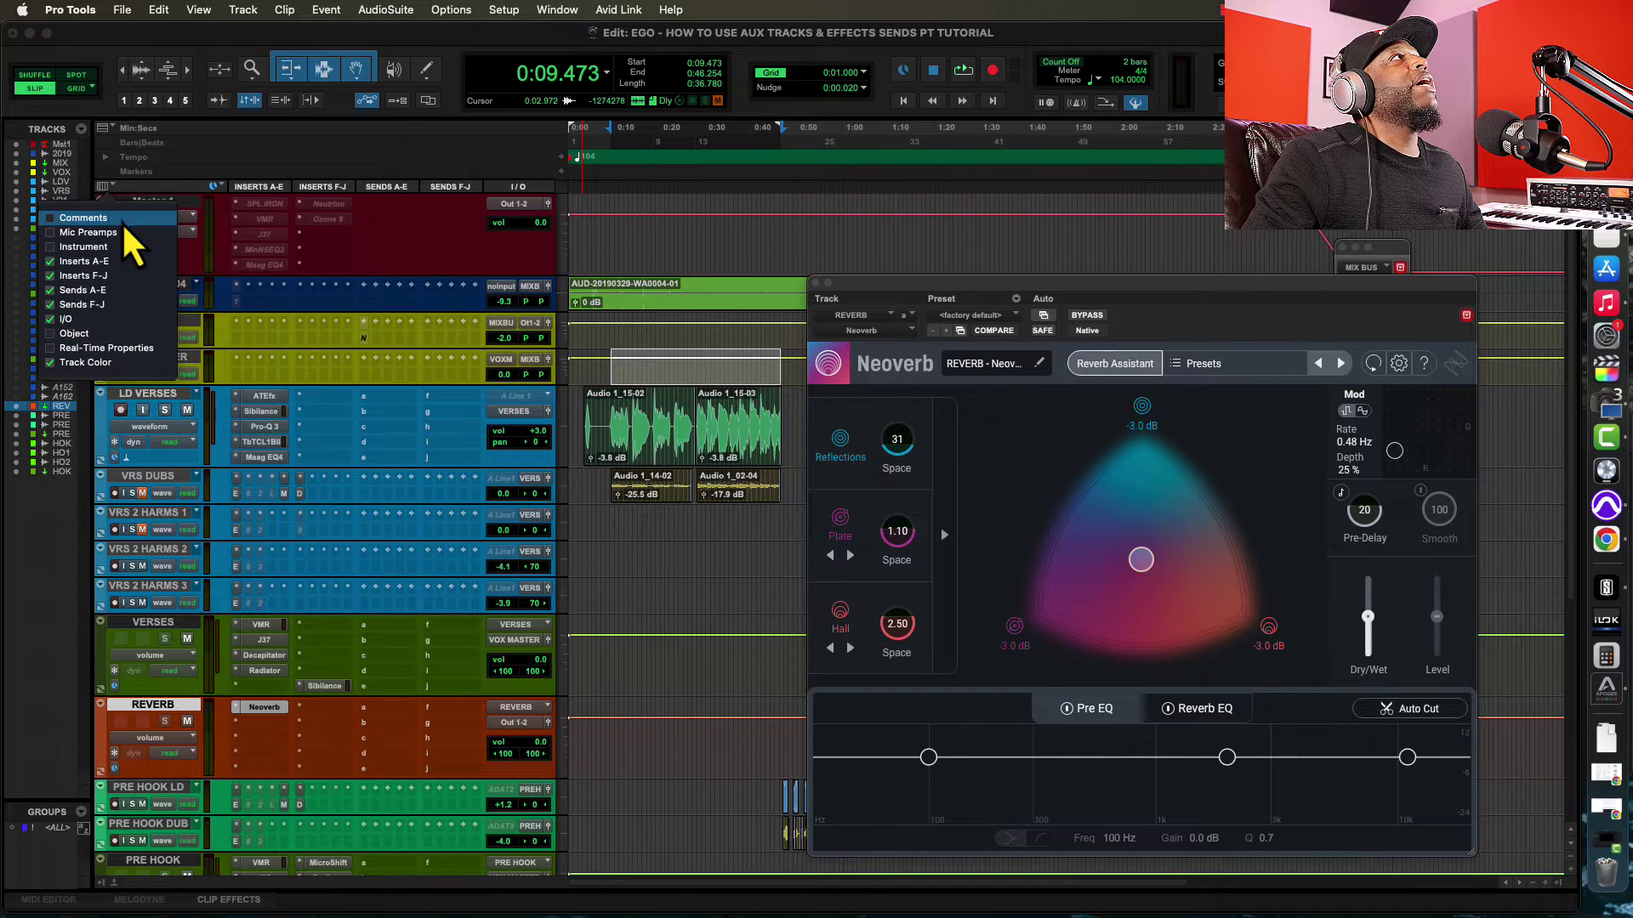
{"action": "left_click", "coordinate": [57, 292]}
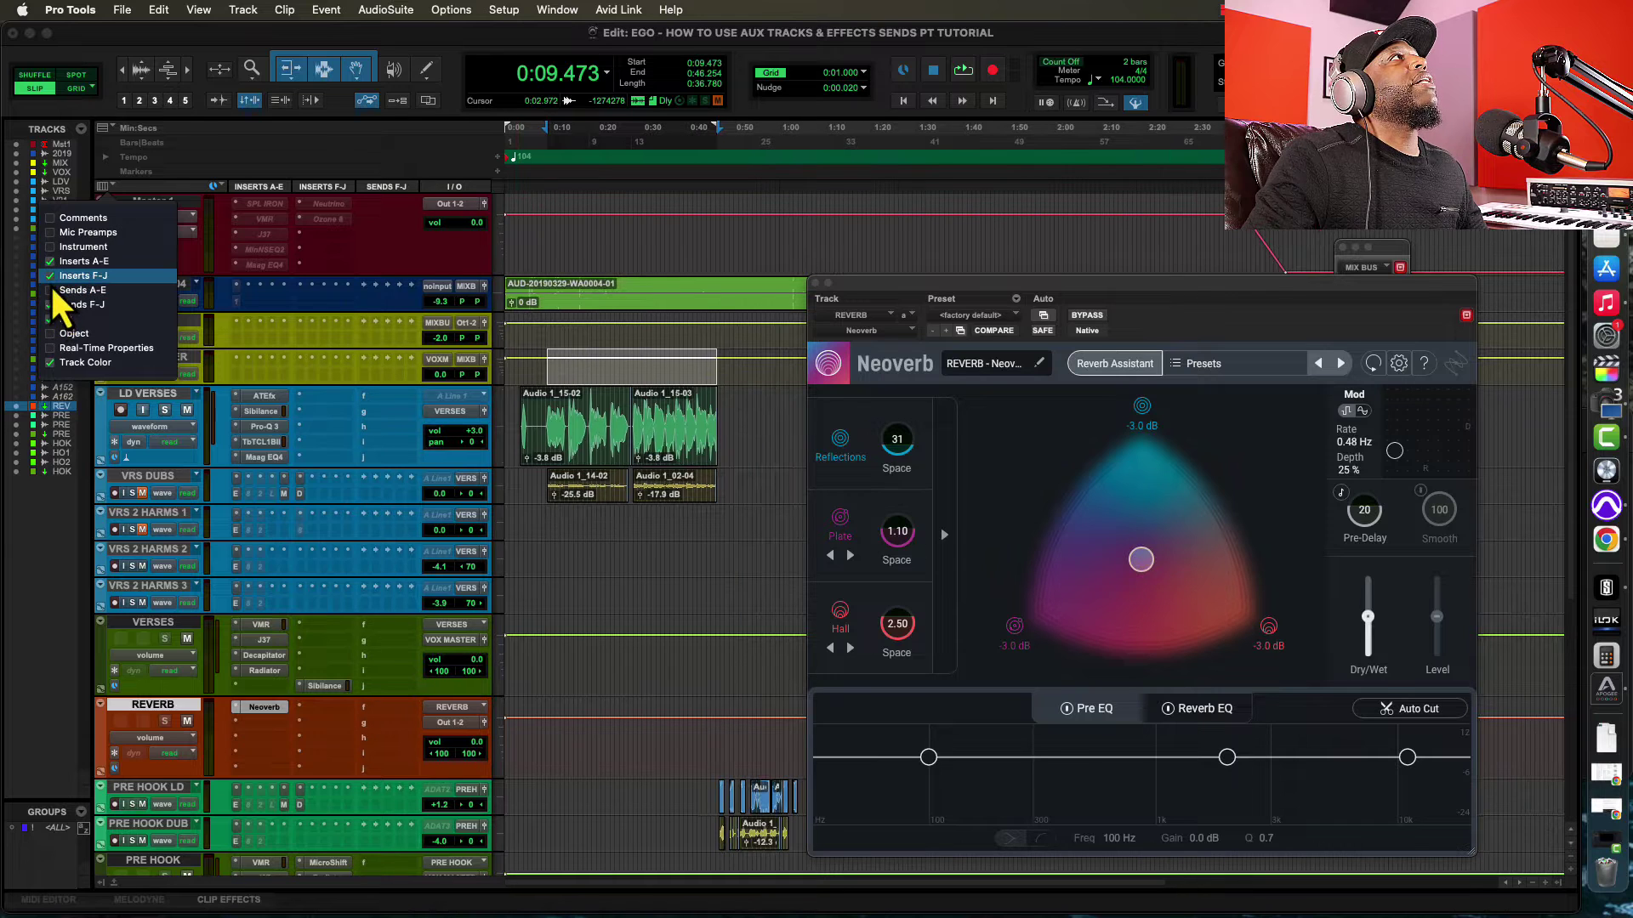
{"action": "left_click", "coordinate": [53, 304]}
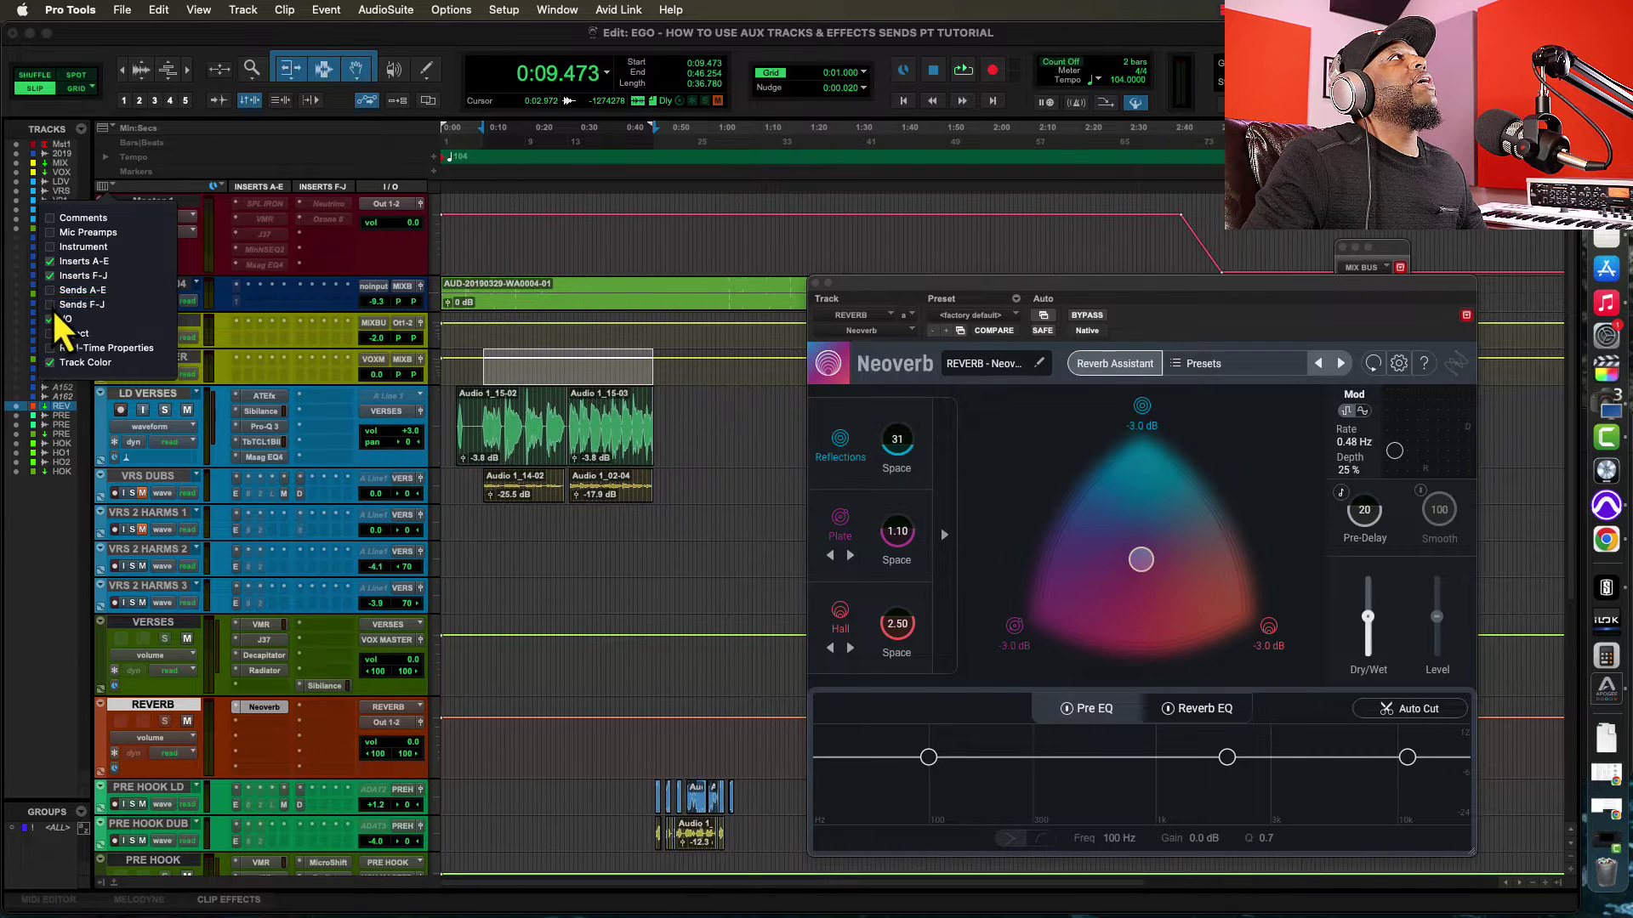
{"action": "left_click", "coordinate": [56, 292]}
{"action": "left_click", "coordinate": [59, 305]}
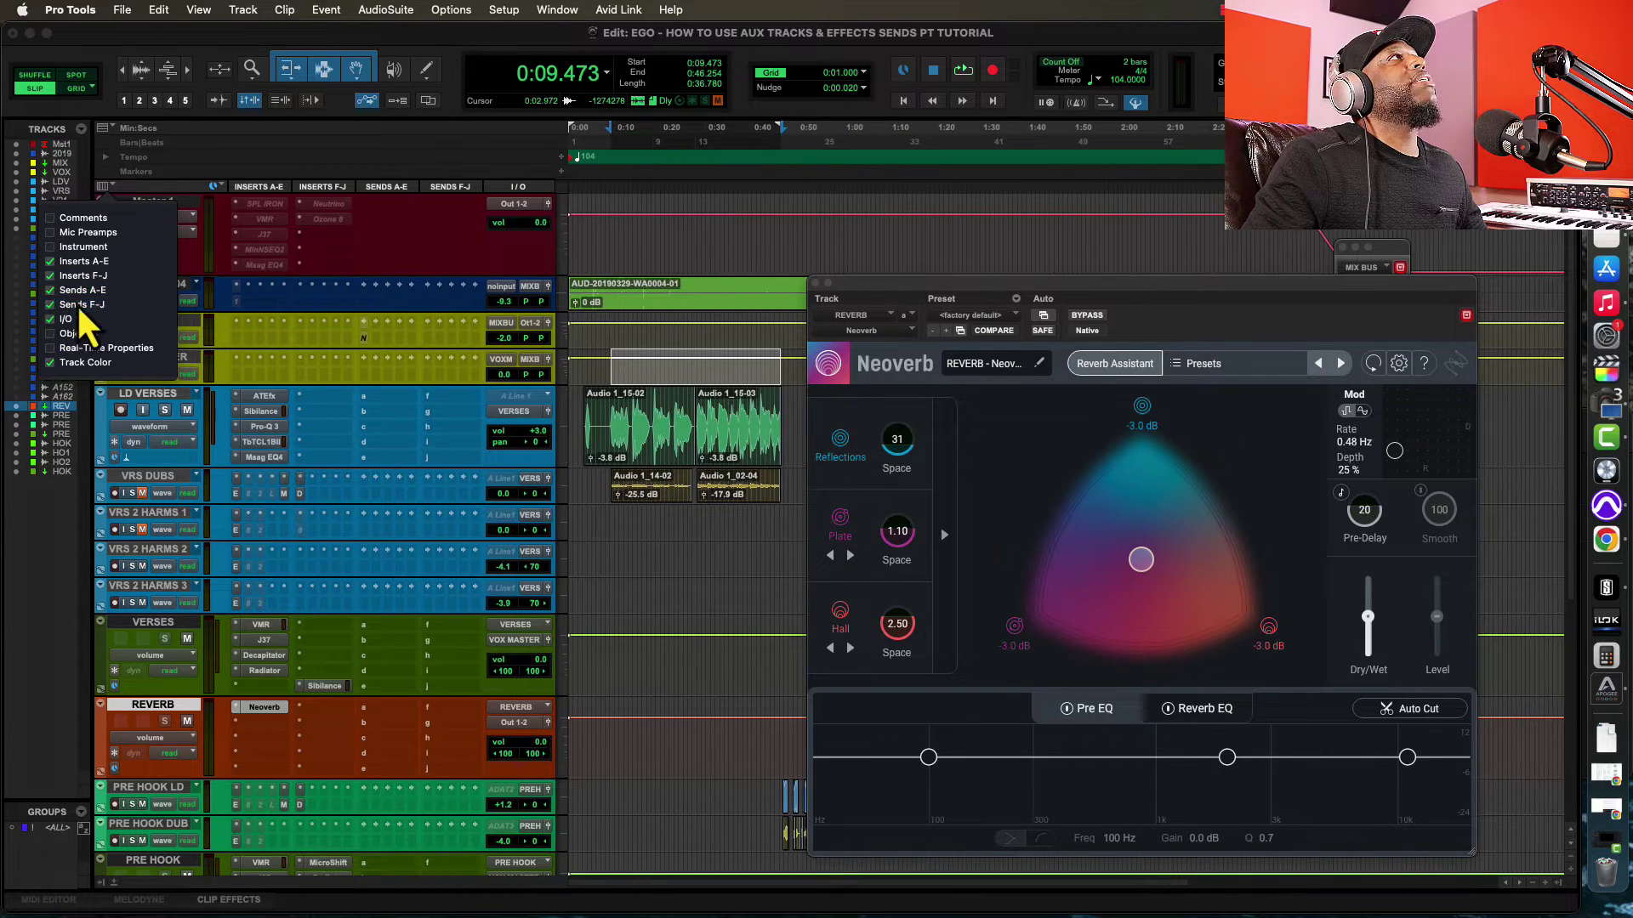
{"action": "left_click", "coordinate": [399, 354]}
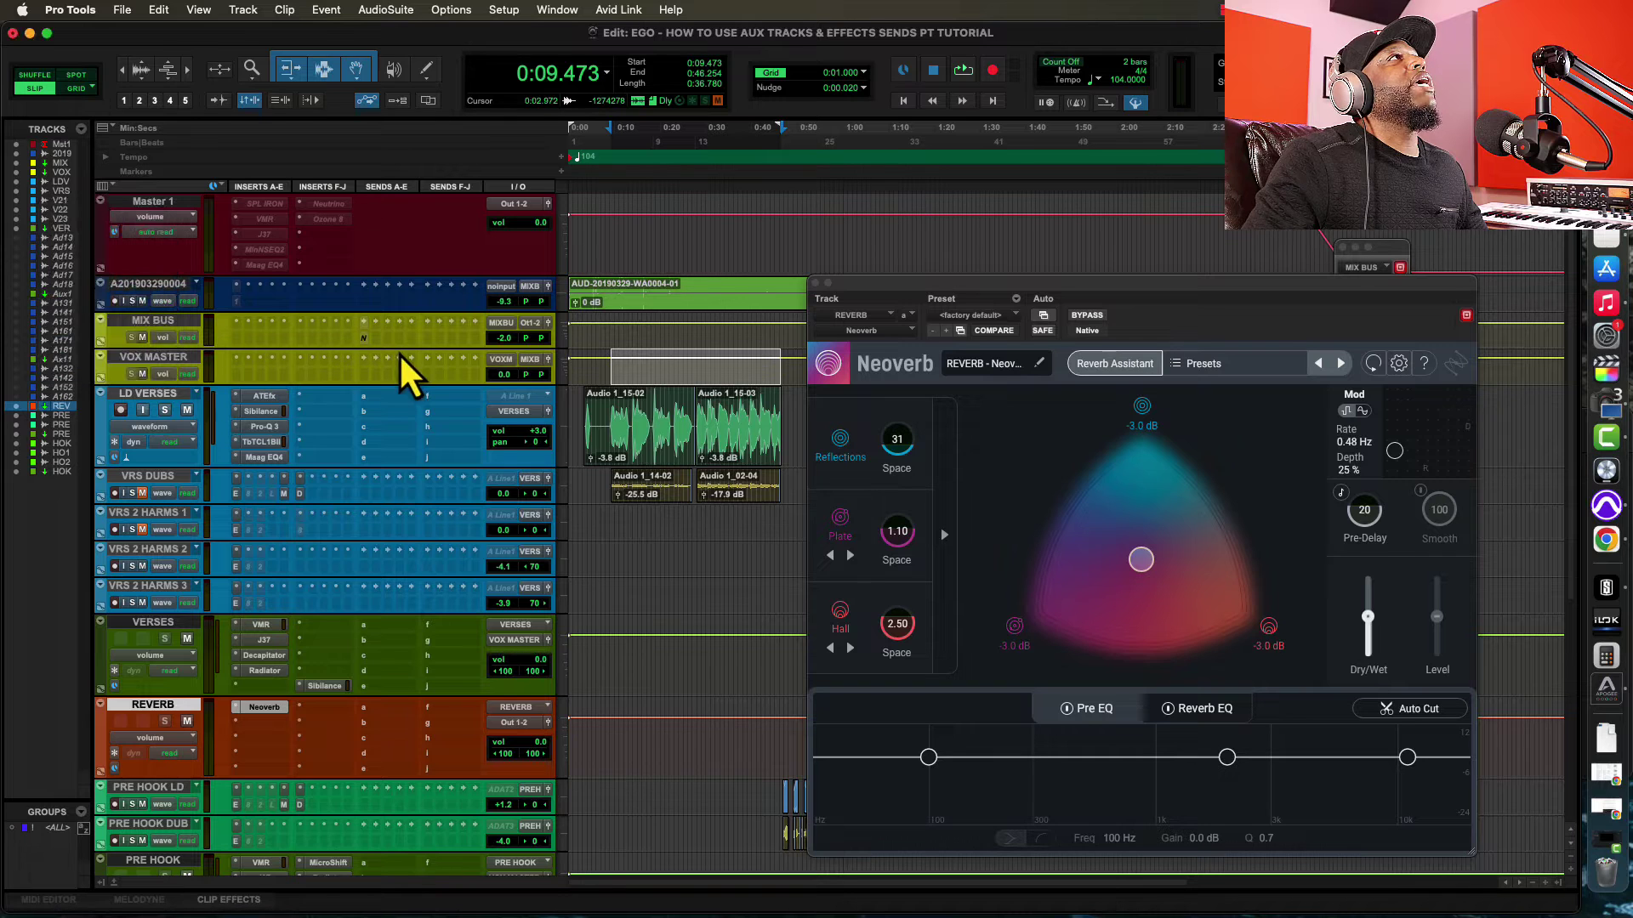
Step: Assign send A of the LD VERSES track to the REVERB (Stereo) bus
{"action": "left_click", "coordinate": [366, 396]}
{"action": "mouse_move", "coordinate": [386, 411]}
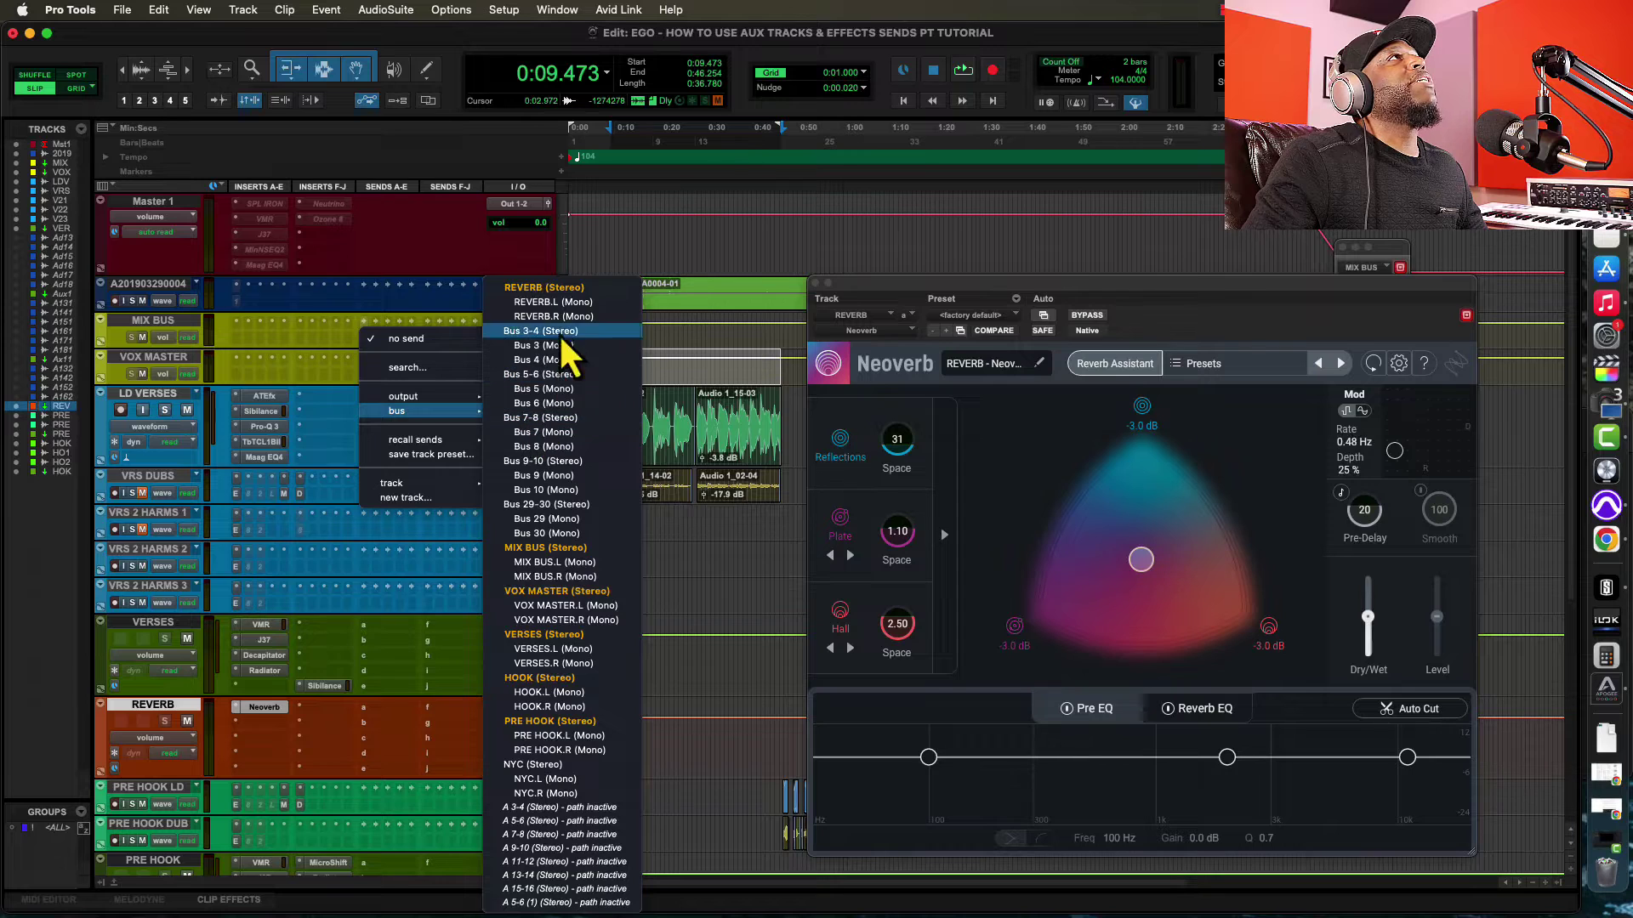
{"action": "left_click", "coordinate": [533, 290]}
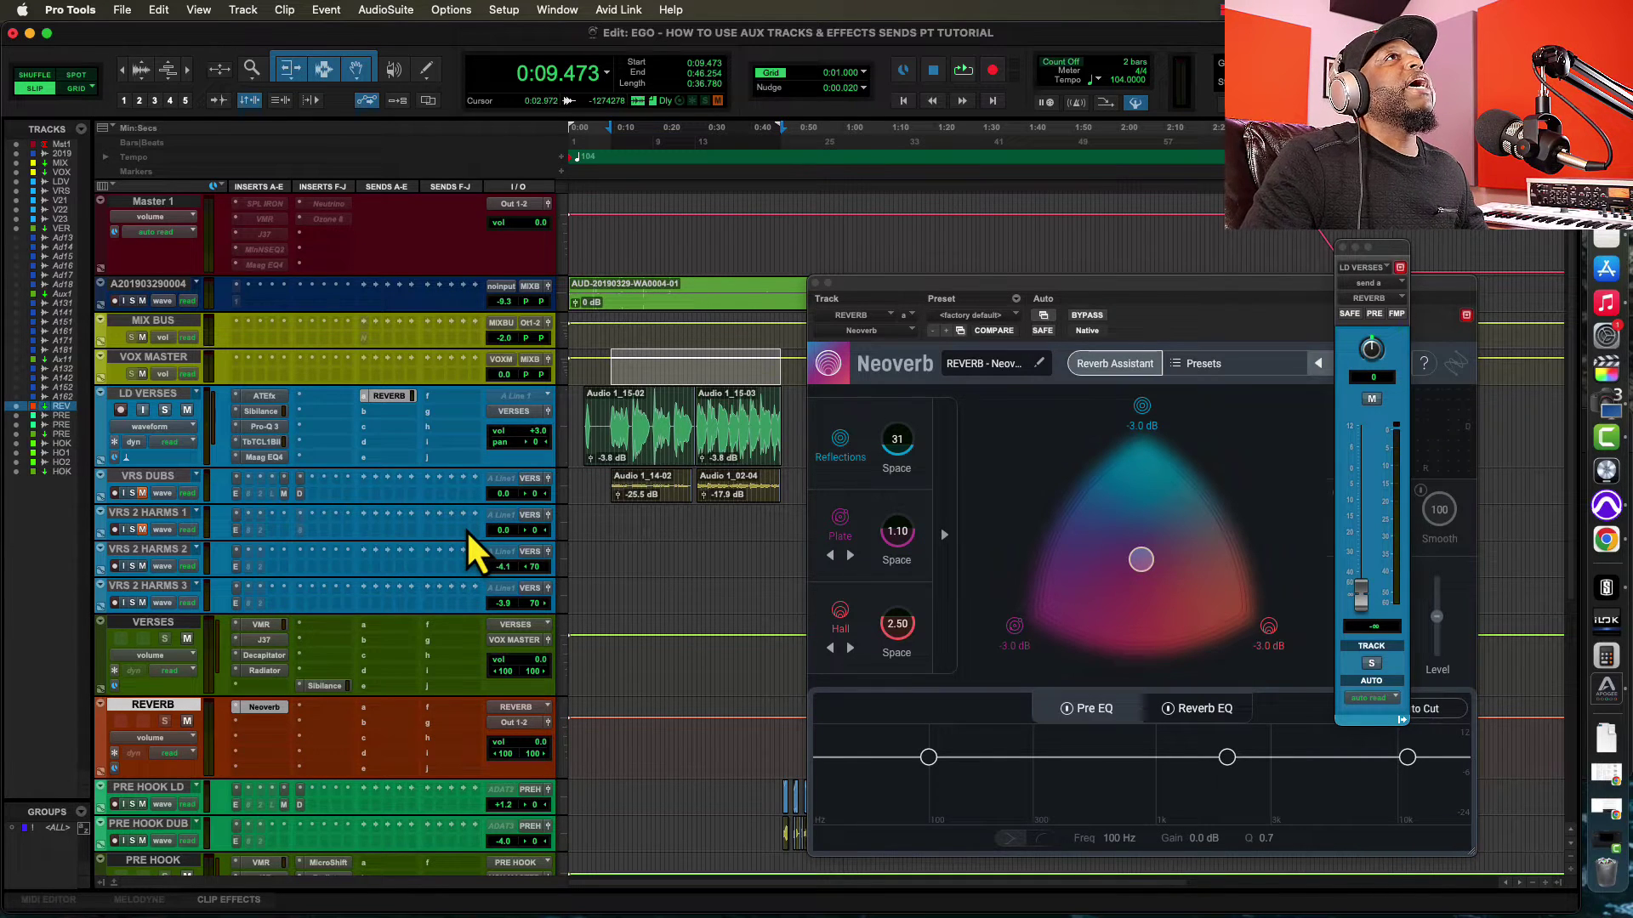
Step: Move the Neoverb window clear of the send fader and verse clips, and play back the selected verse section
{"action": "left_click_drag", "start_coordinate": [1224, 315], "coordinate": [997, 294]}
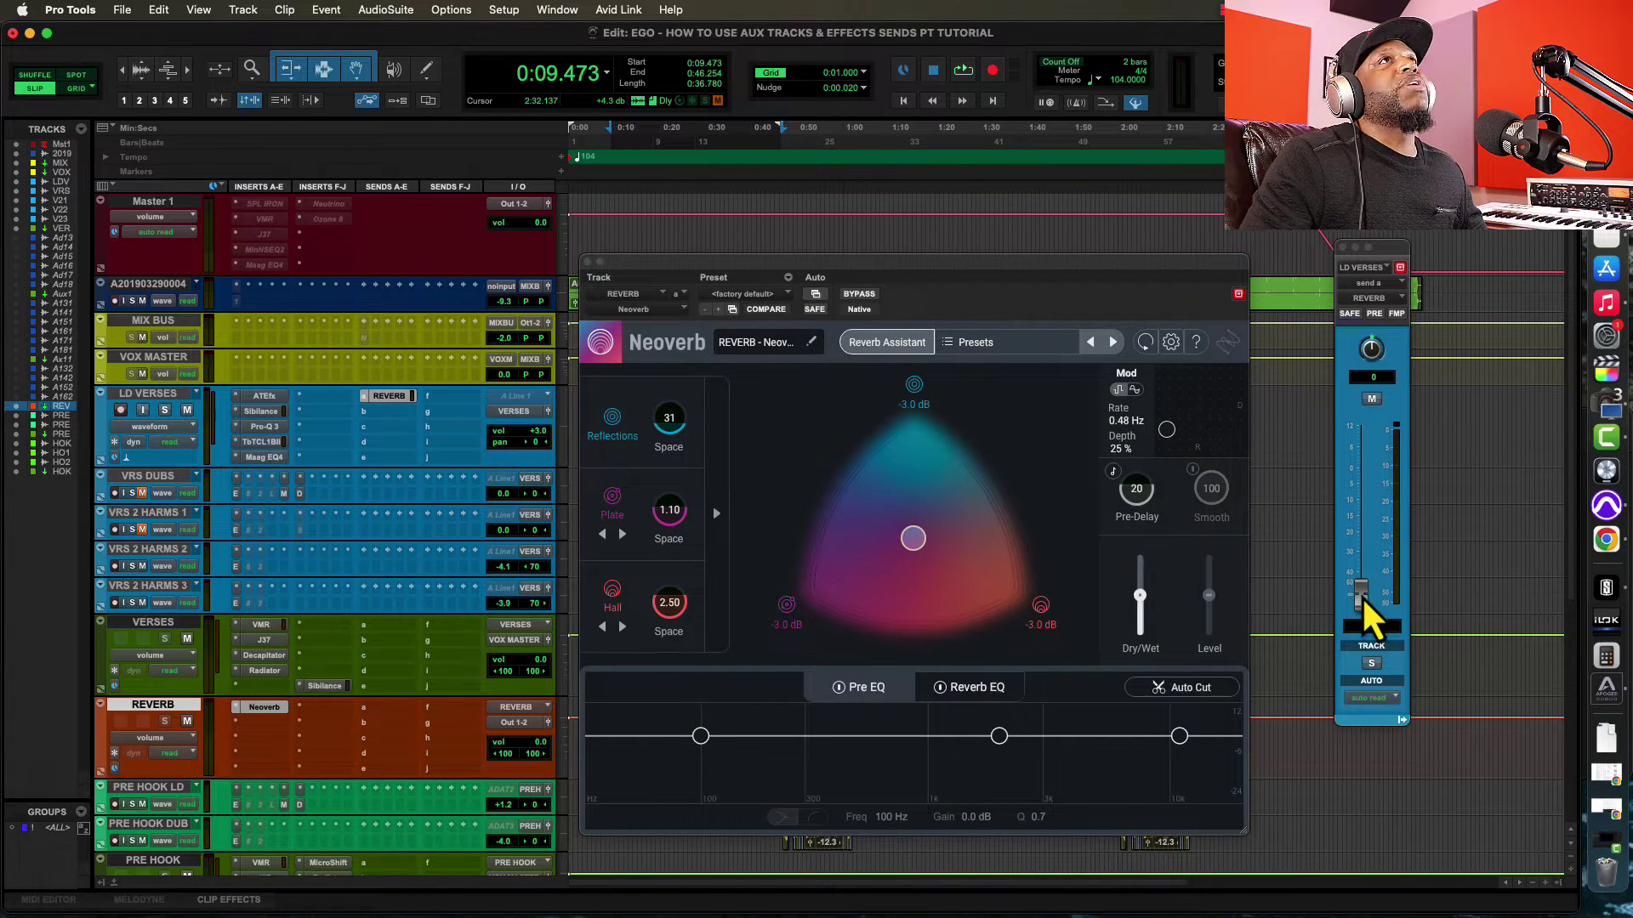
{"action": "left_click_drag", "start_coordinate": [1034, 268], "coordinate": [958, 581]}
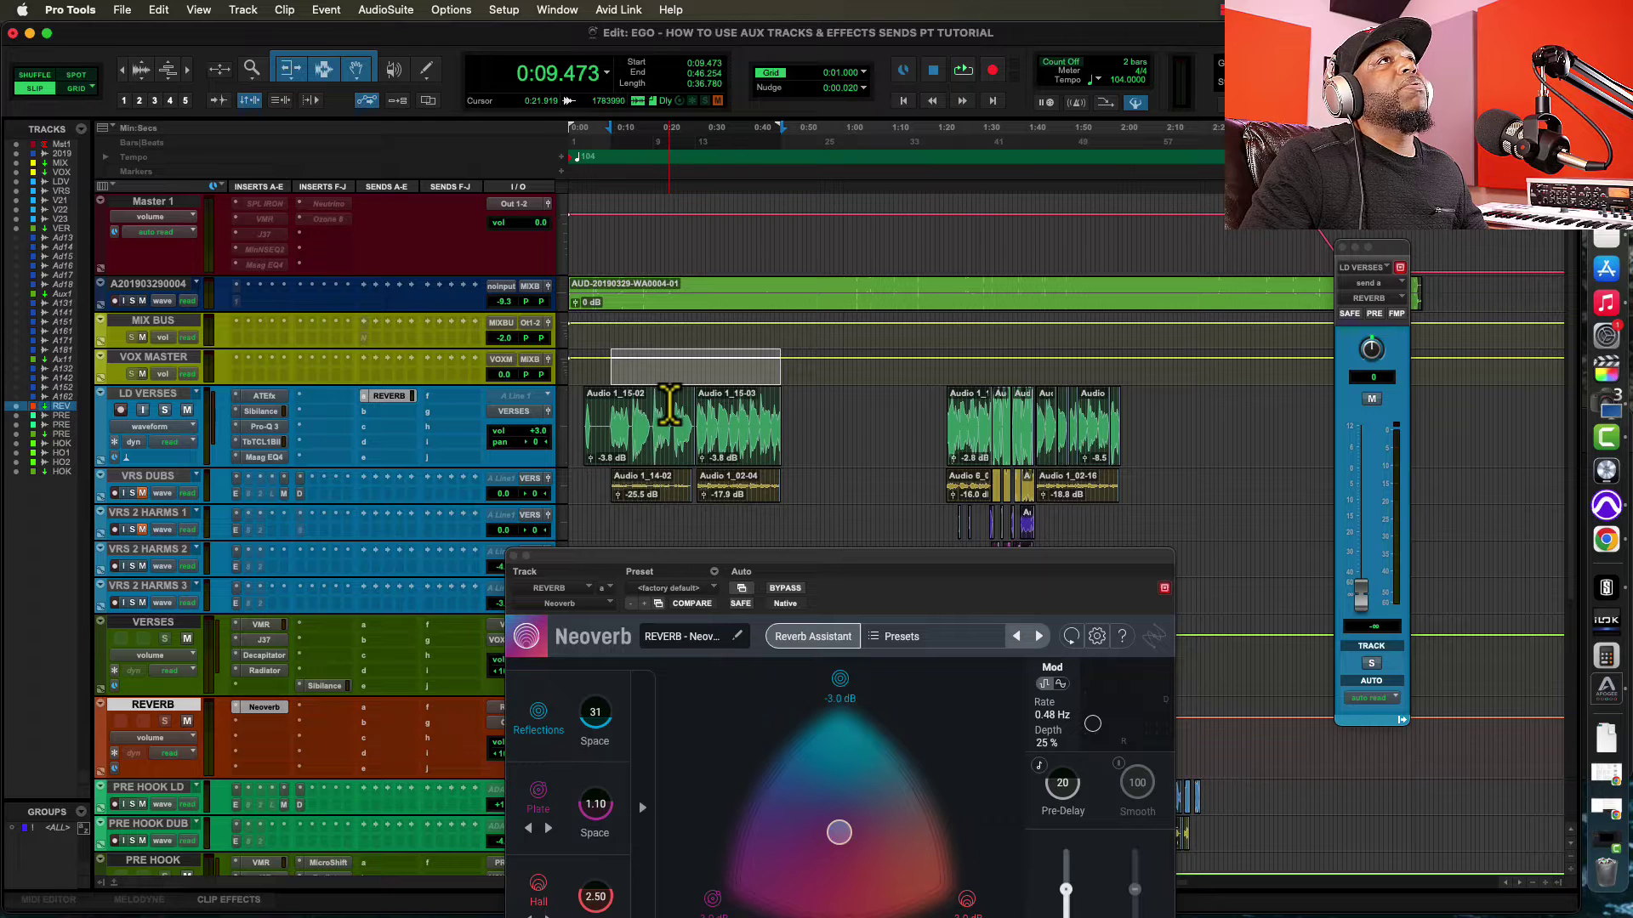
{"action": "key", "text": "space"}
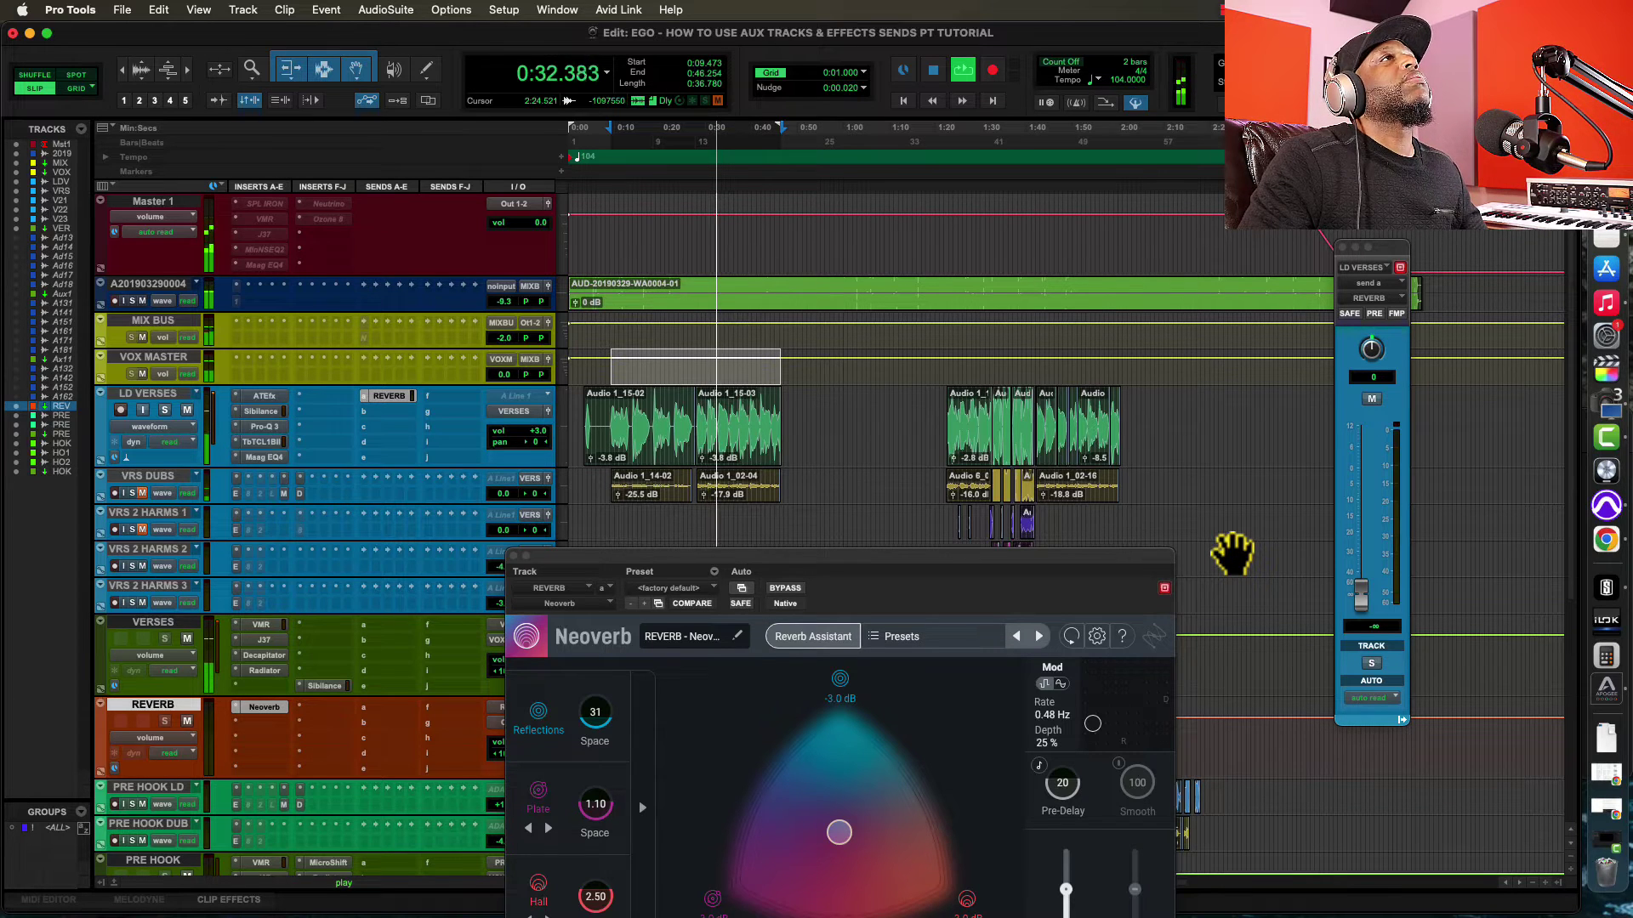
{"action": "key", "text": "space"}
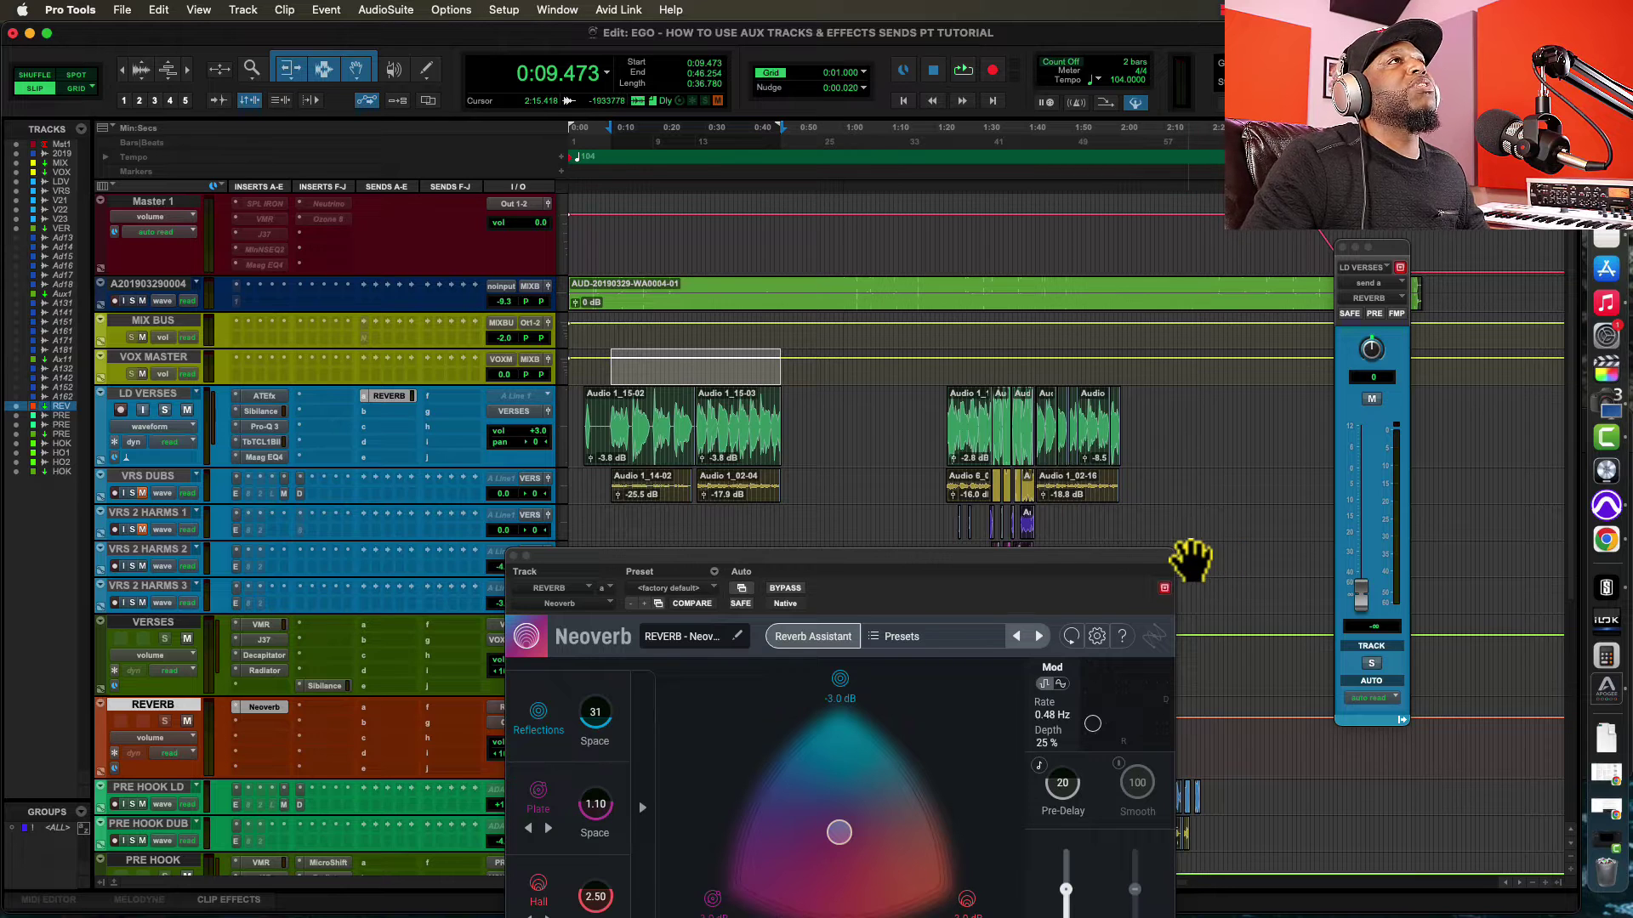
Step: Raise Neoverb's Dry/Wet slider on the REVERB track to fully wet
{"action": "left_click_drag", "start_coordinate": [1109, 554], "coordinate": [1101, 446]}
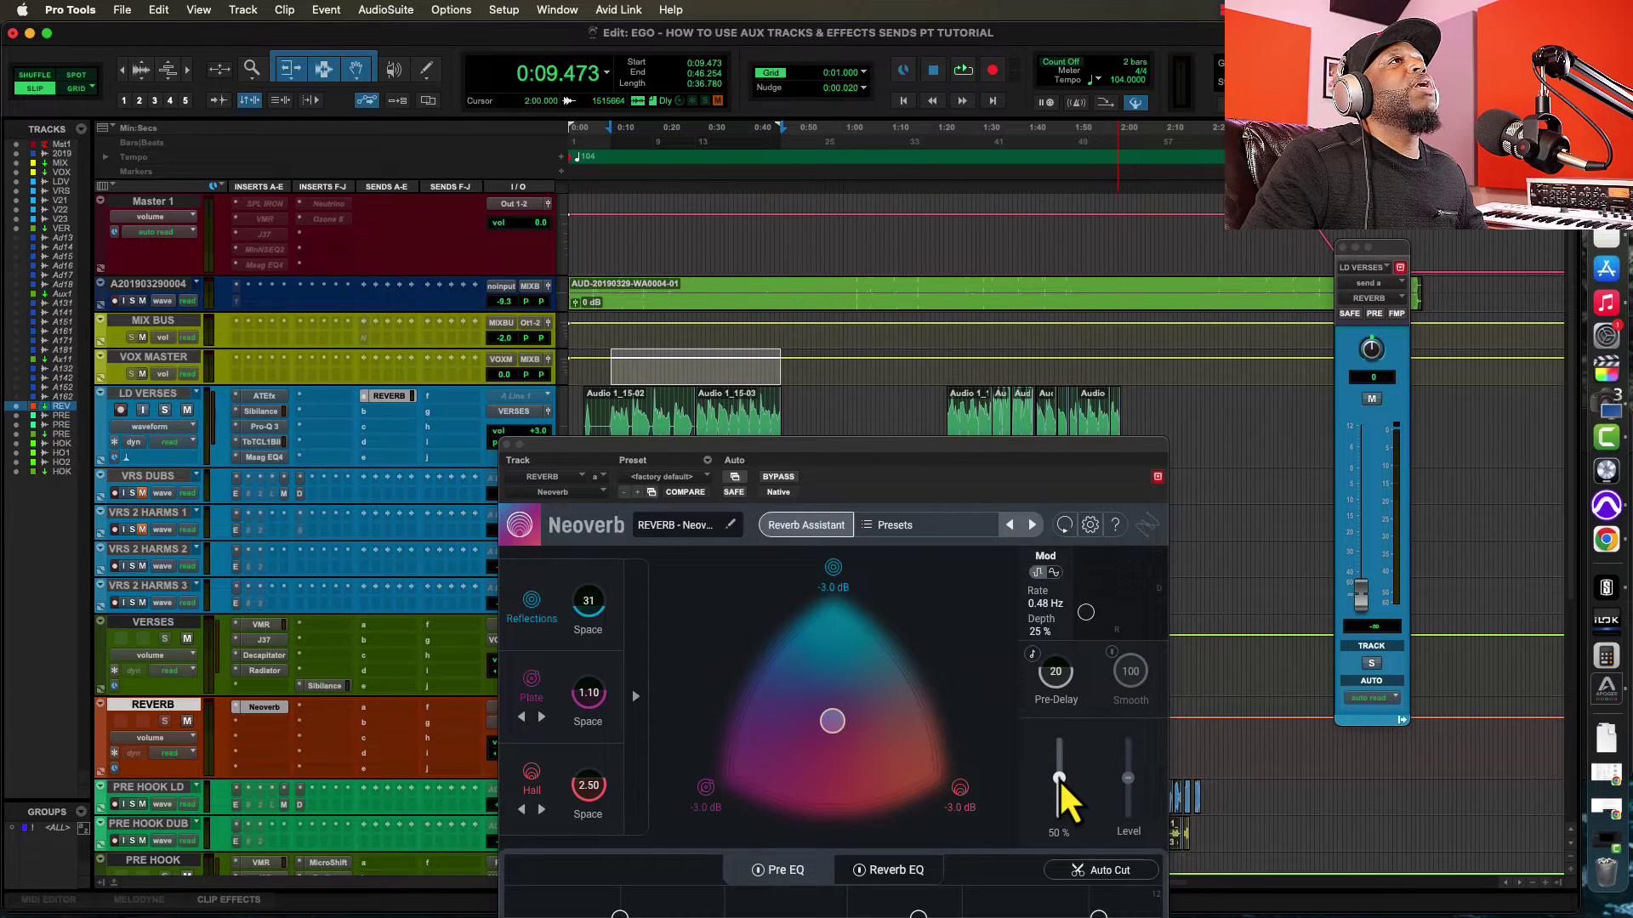
{"action": "left_click_drag", "start_coordinate": [1059, 779], "coordinate": [1060, 740]}
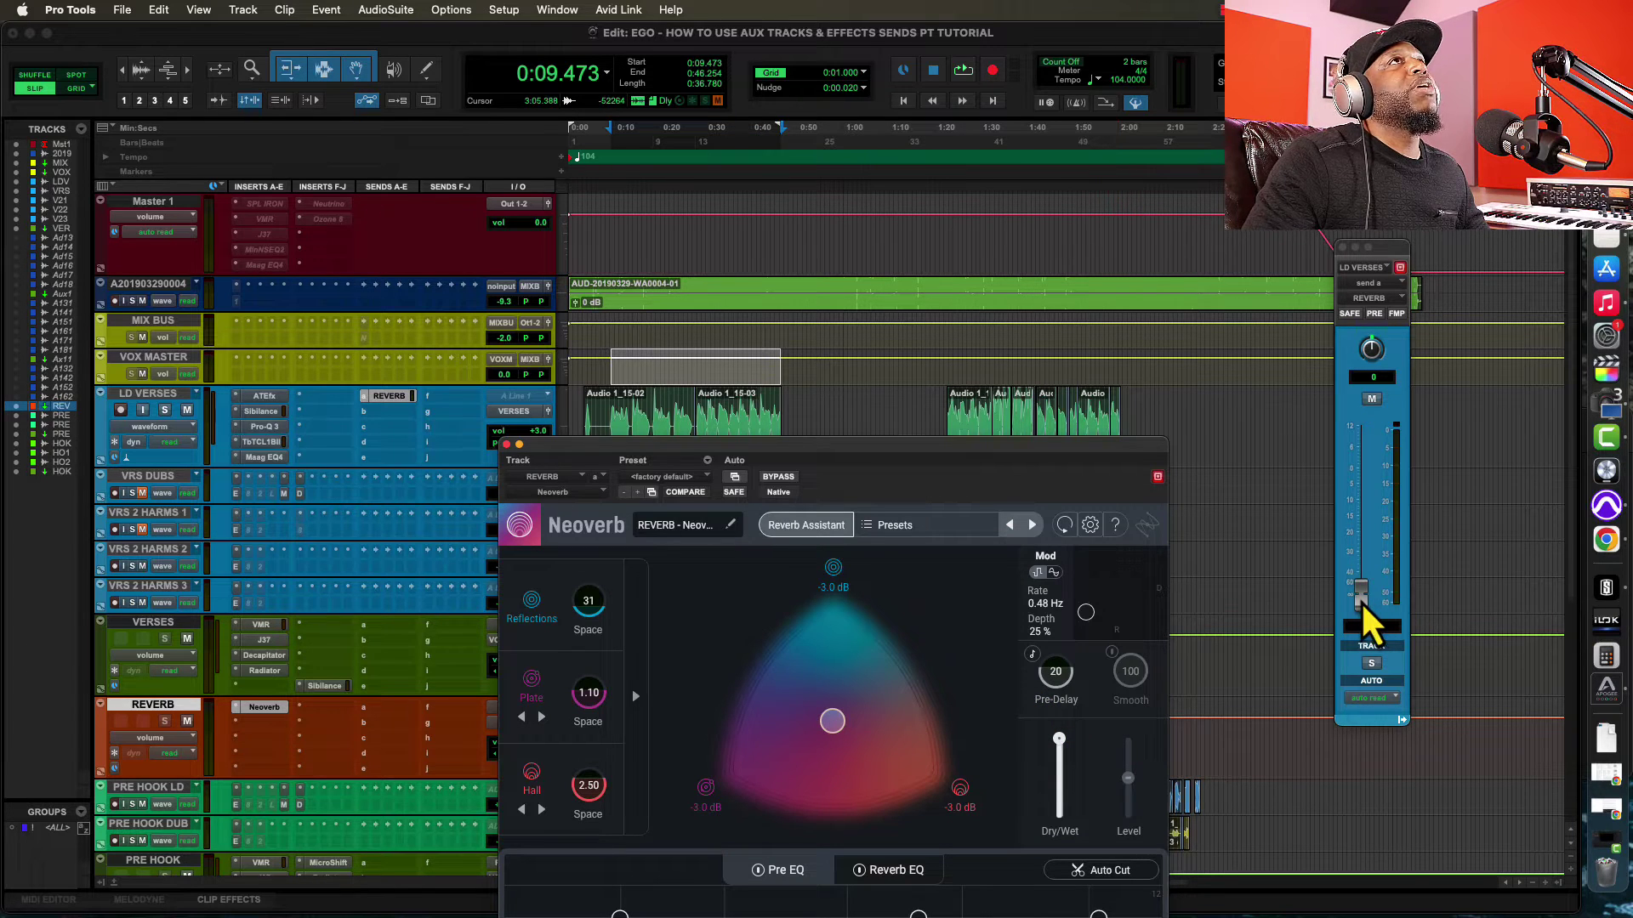
Step: Raise the LD VERSES reverb send to about -4 dB during playback of the verse and pull it back down
{"action": "key", "text": "space"}
{"action": "left_click_drag", "start_coordinate": [1363, 607], "coordinate": [1356, 488]}
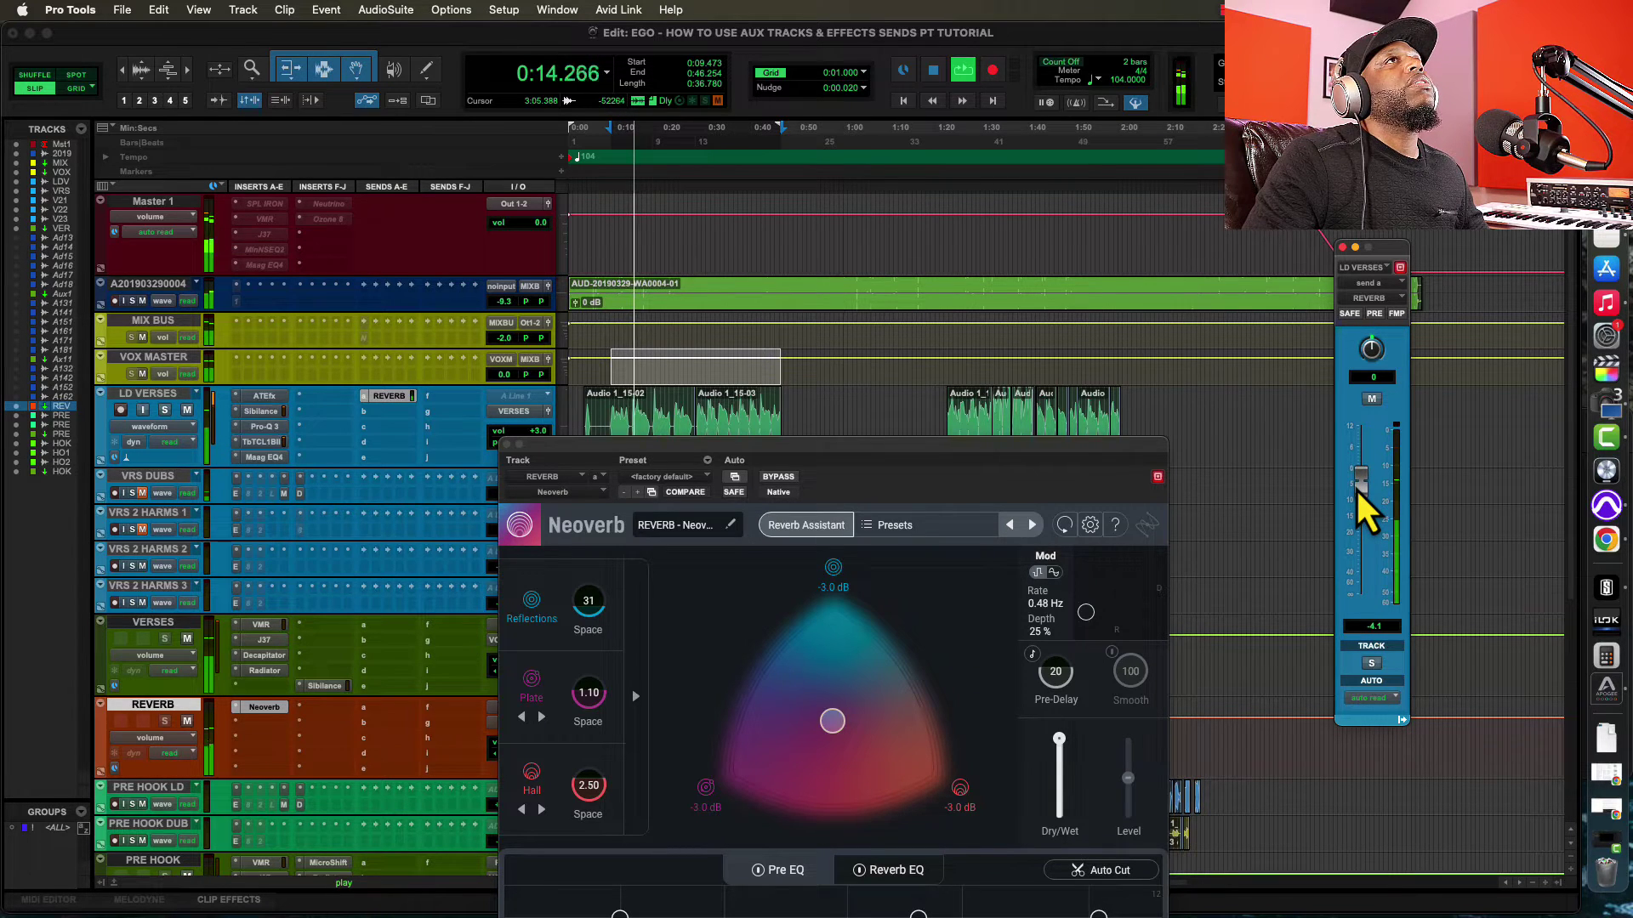
{"action": "left_click_drag", "start_coordinate": [1355, 488], "coordinate": [1353, 598]}
{"action": "key", "text": "space"}
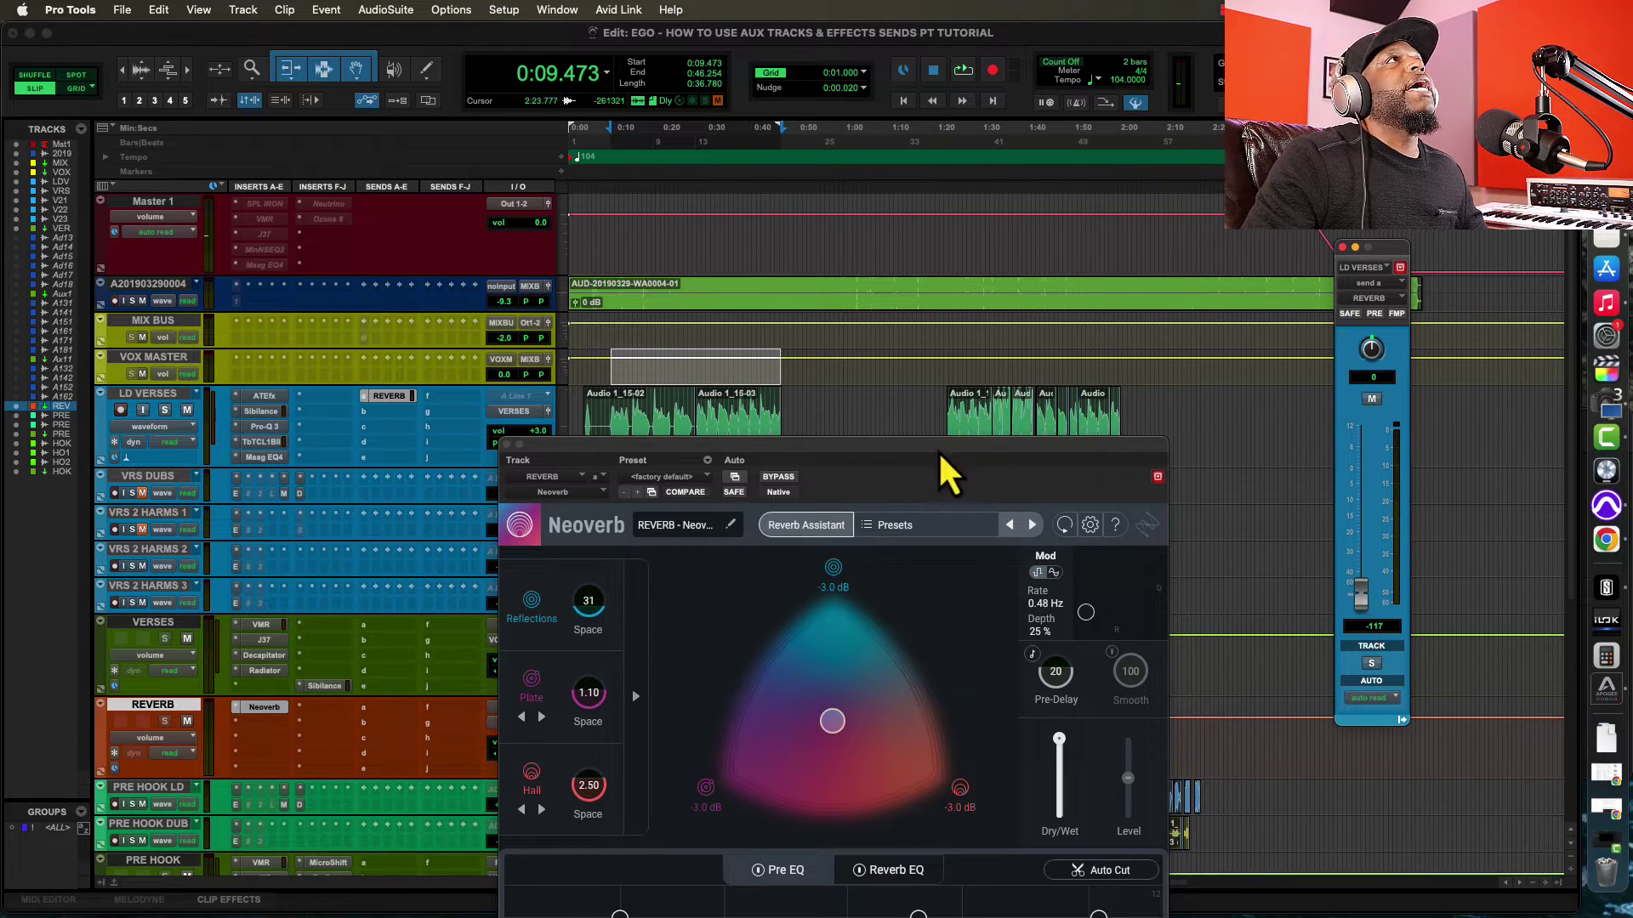
Step: Move the Neoverb window aside and insert the stereo Acon Digital Multiply plug-in after Neoverb on the REVERB track
{"action": "left_click_drag", "start_coordinate": [892, 445], "coordinate": [985, 417]}
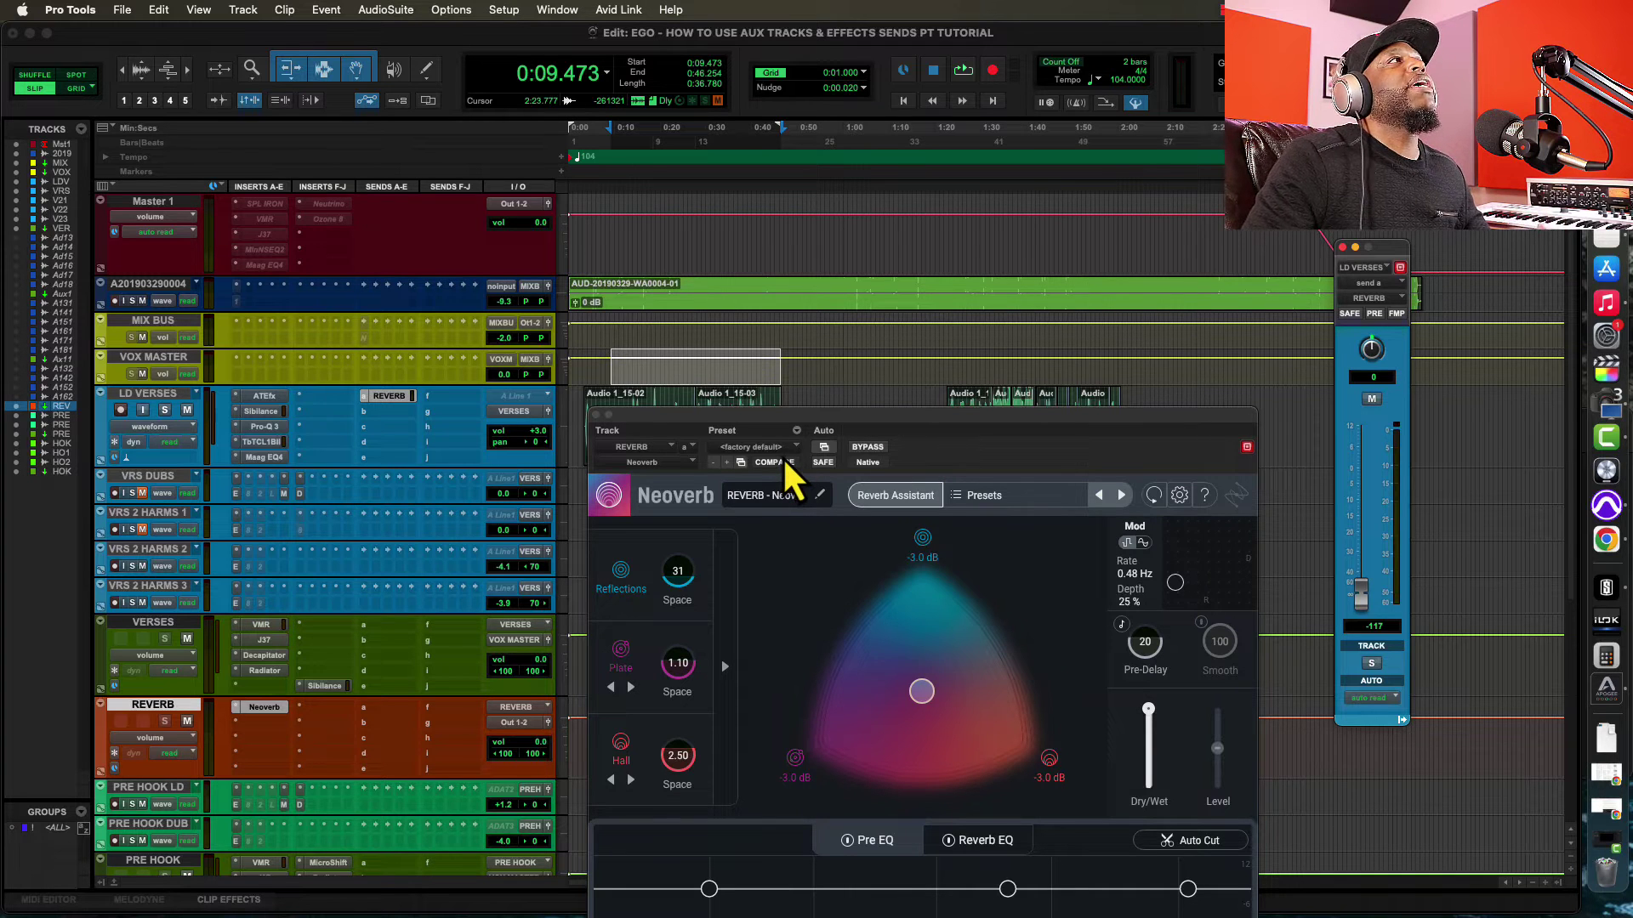
{"action": "left_click", "coordinate": [272, 727]}
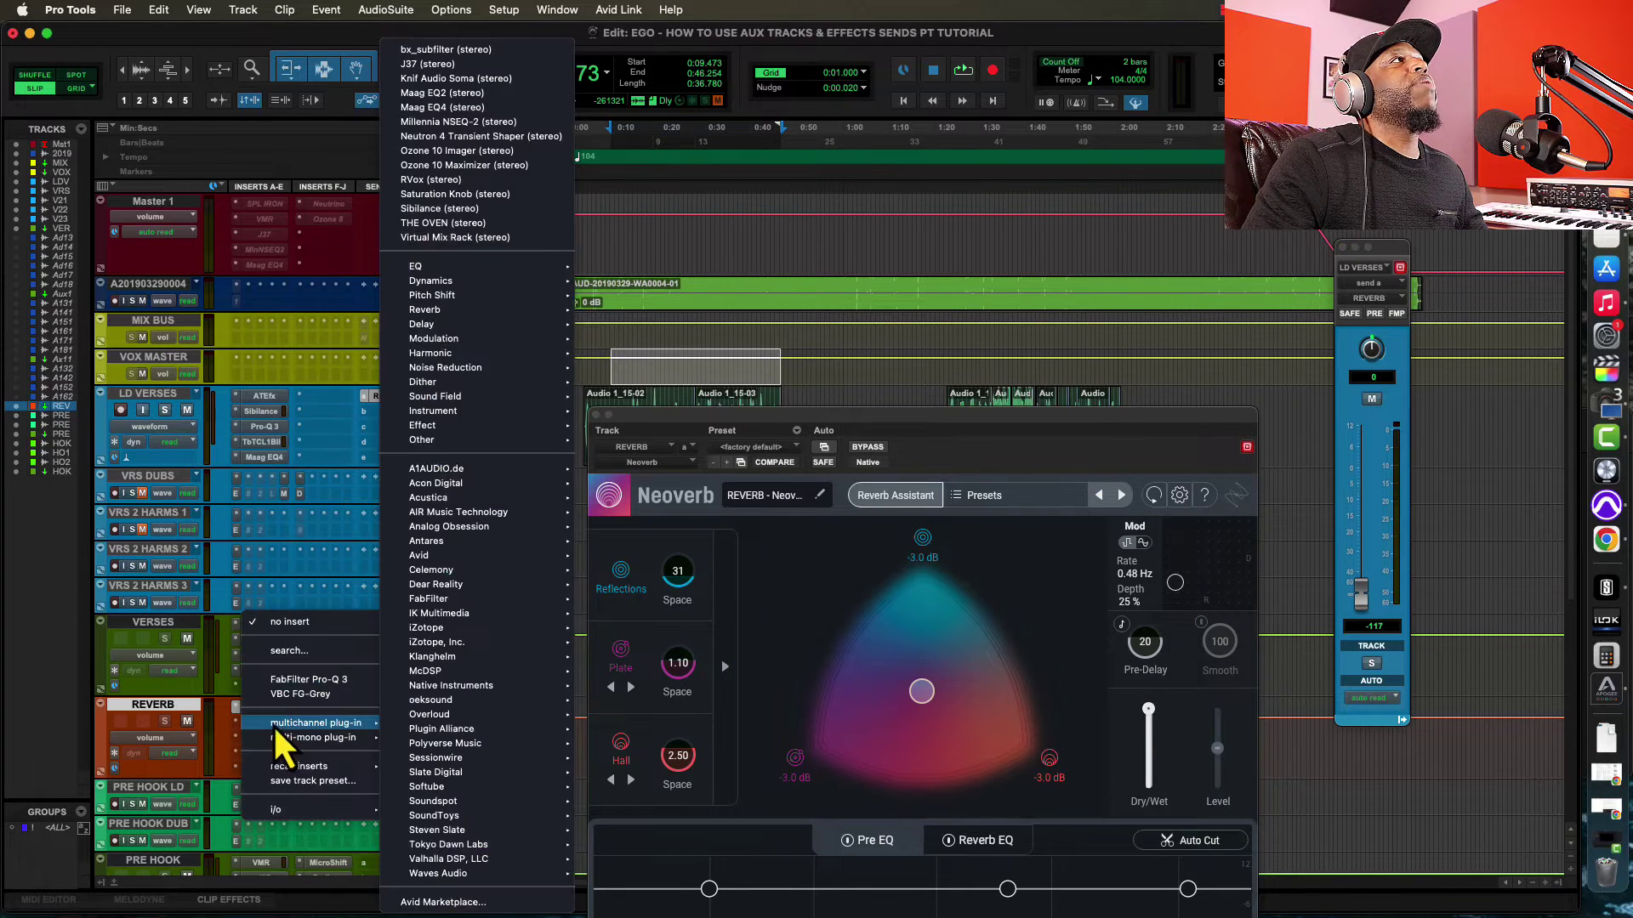
{"action": "left_click", "coordinate": [299, 628]}
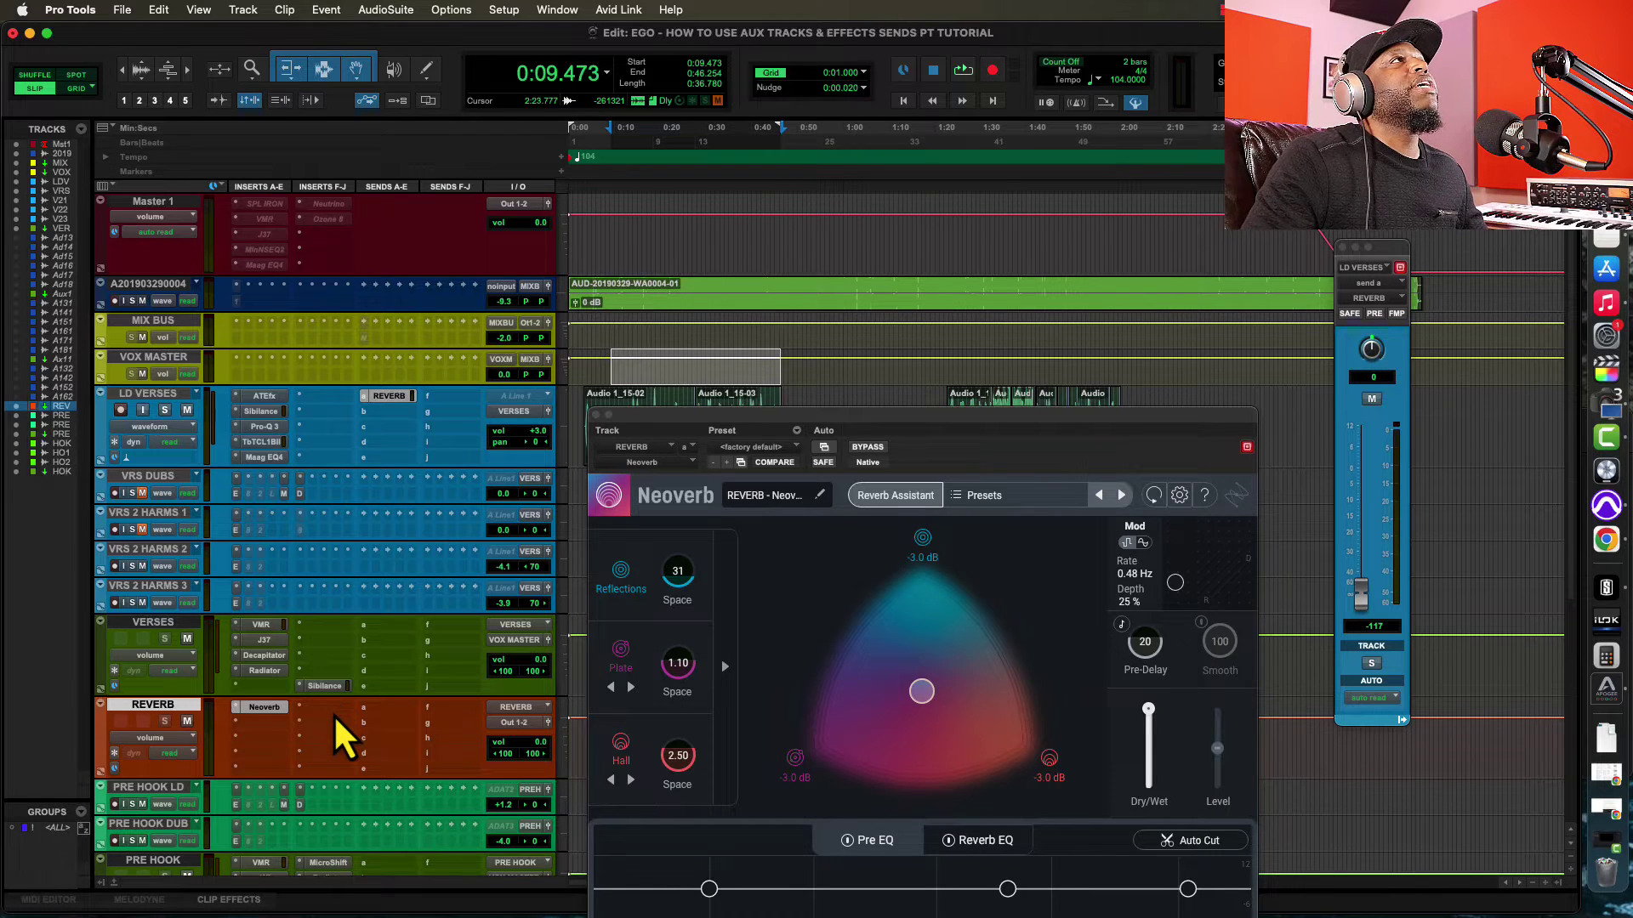
{"action": "left_click", "coordinate": [250, 728]}
{"action": "mouse_move", "coordinate": [441, 719]}
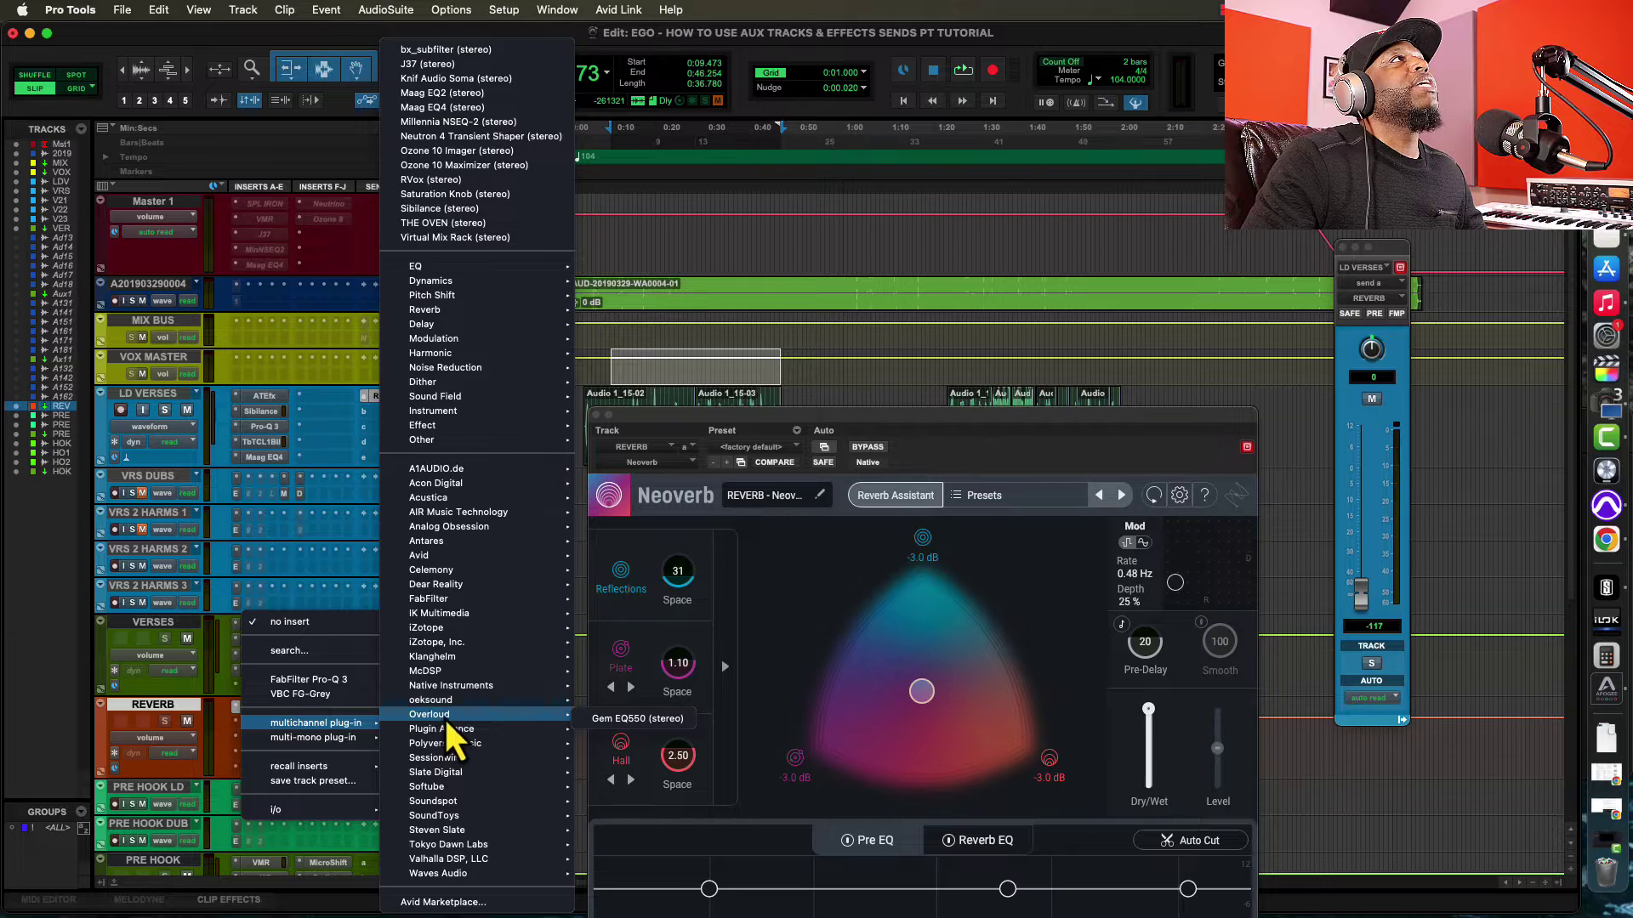
{"action": "mouse_move", "coordinate": [451, 340]}
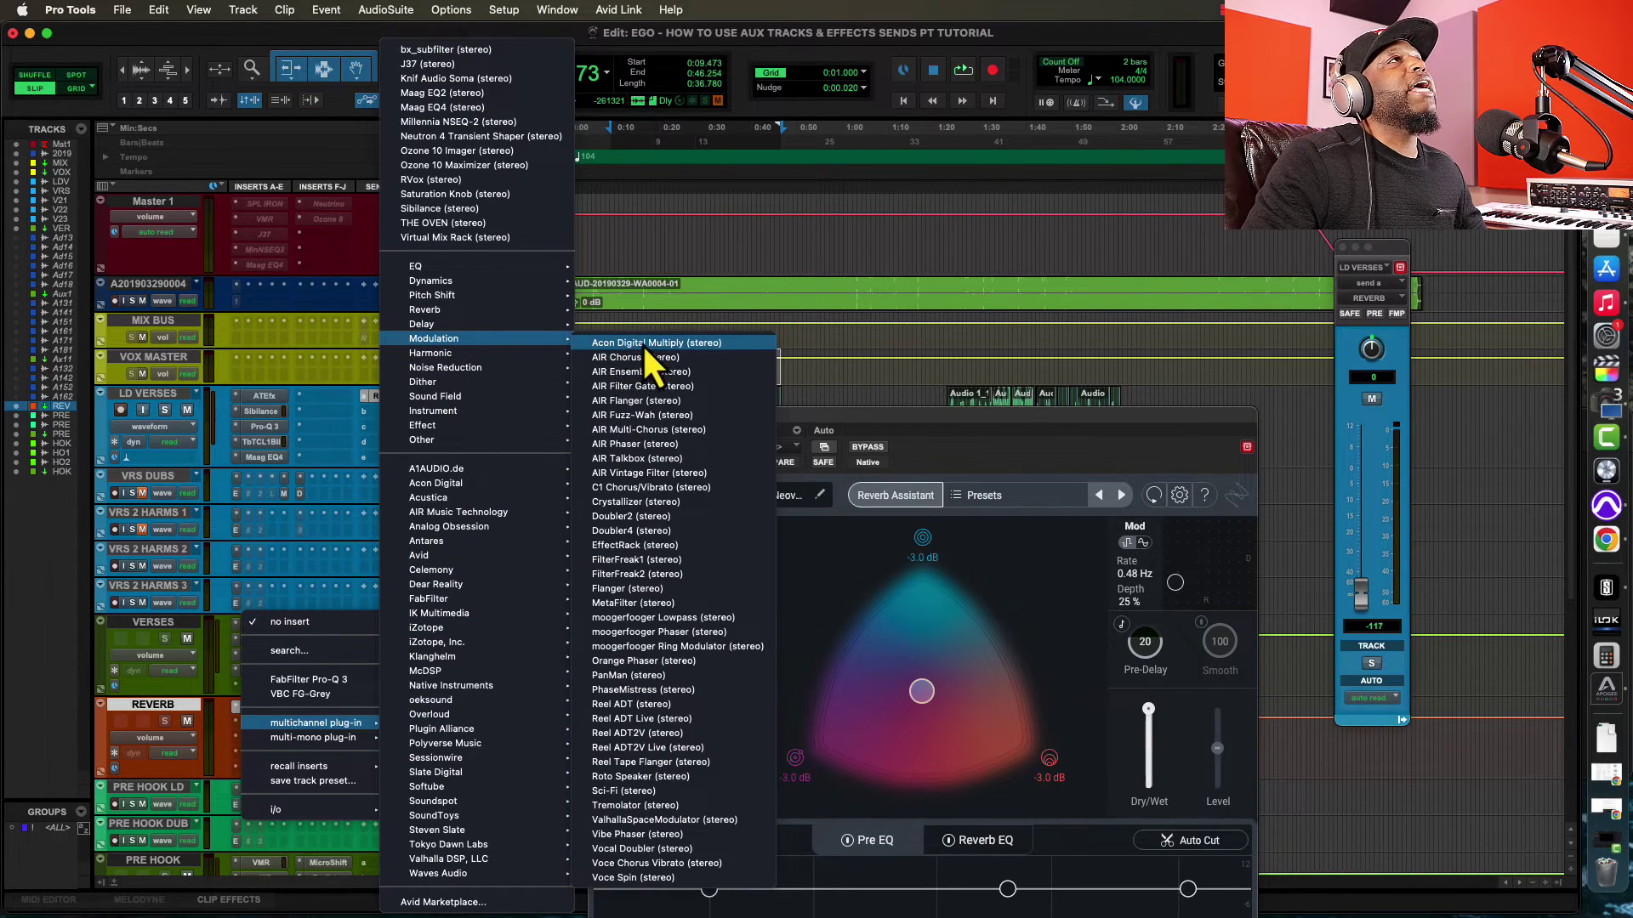
{"action": "left_click", "coordinate": [641, 343]}
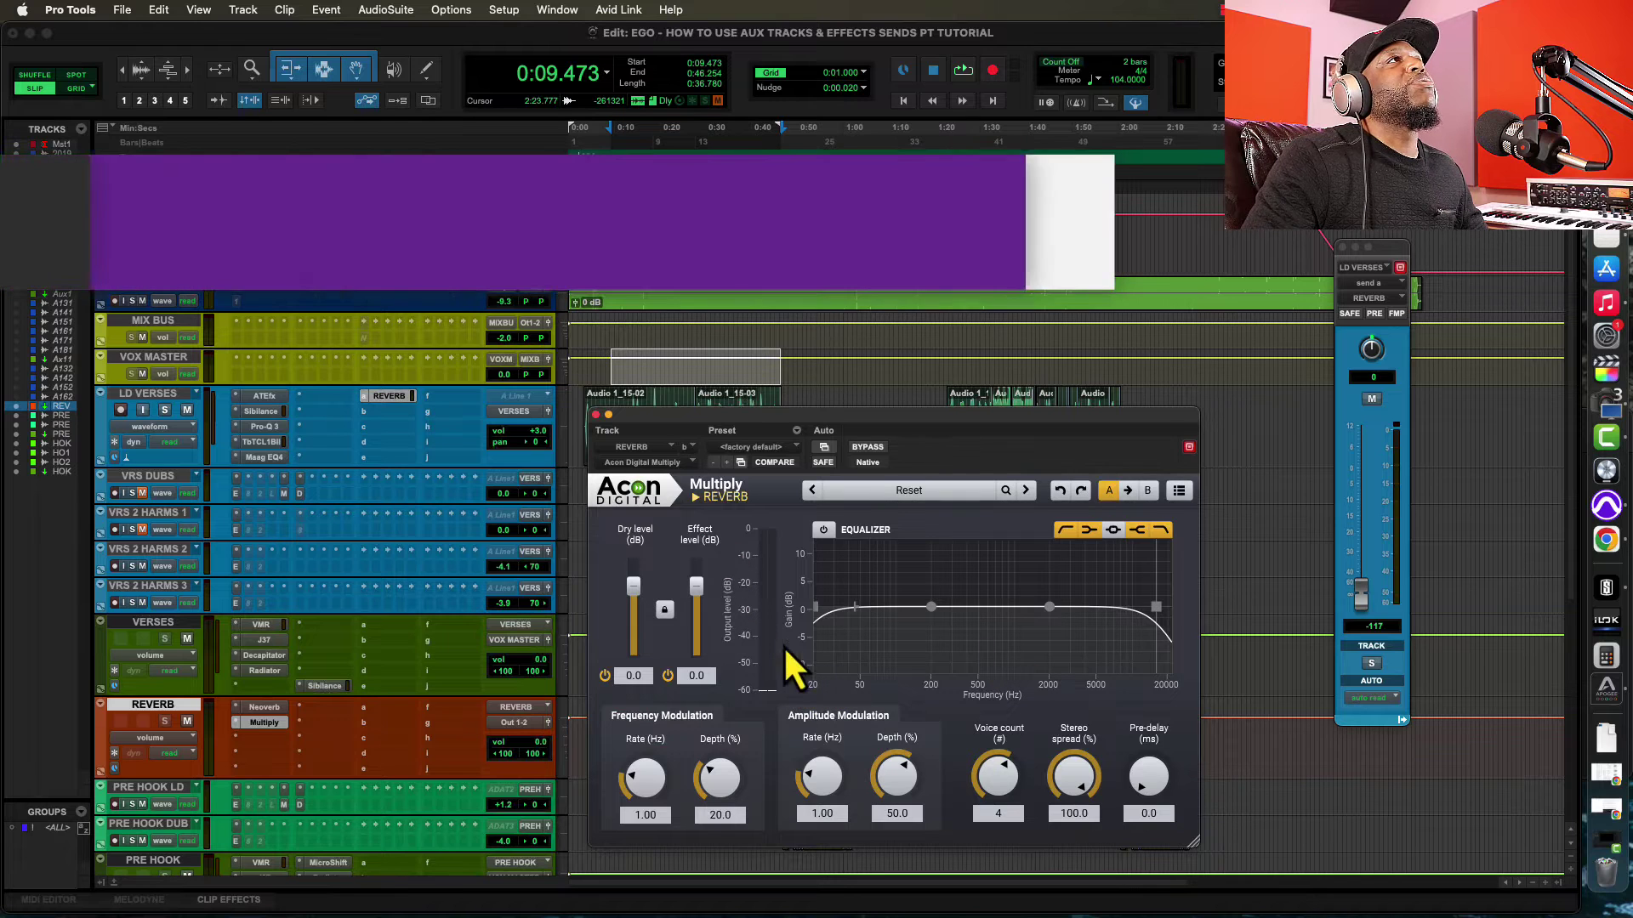
Step: During verse playback, raise Multiply's Effect level to 8.6 dB and compare the sound with the plug-in bypassed and active
{"action": "key", "text": "space"}
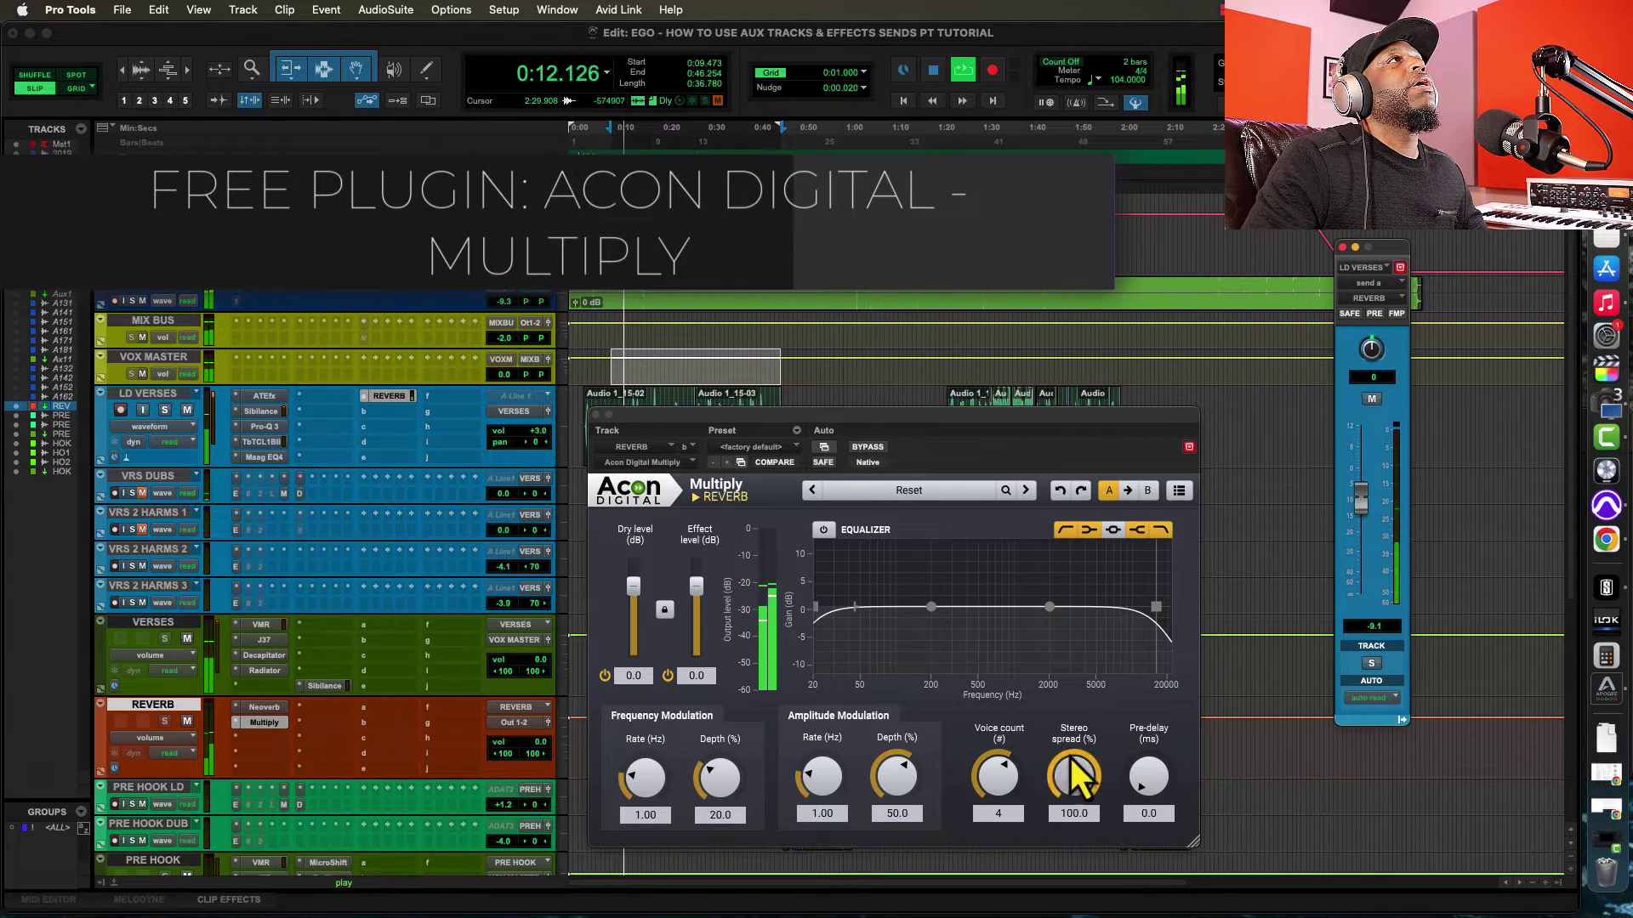
{"action": "left_click_drag", "start_coordinate": [691, 588], "coordinate": [696, 575]}
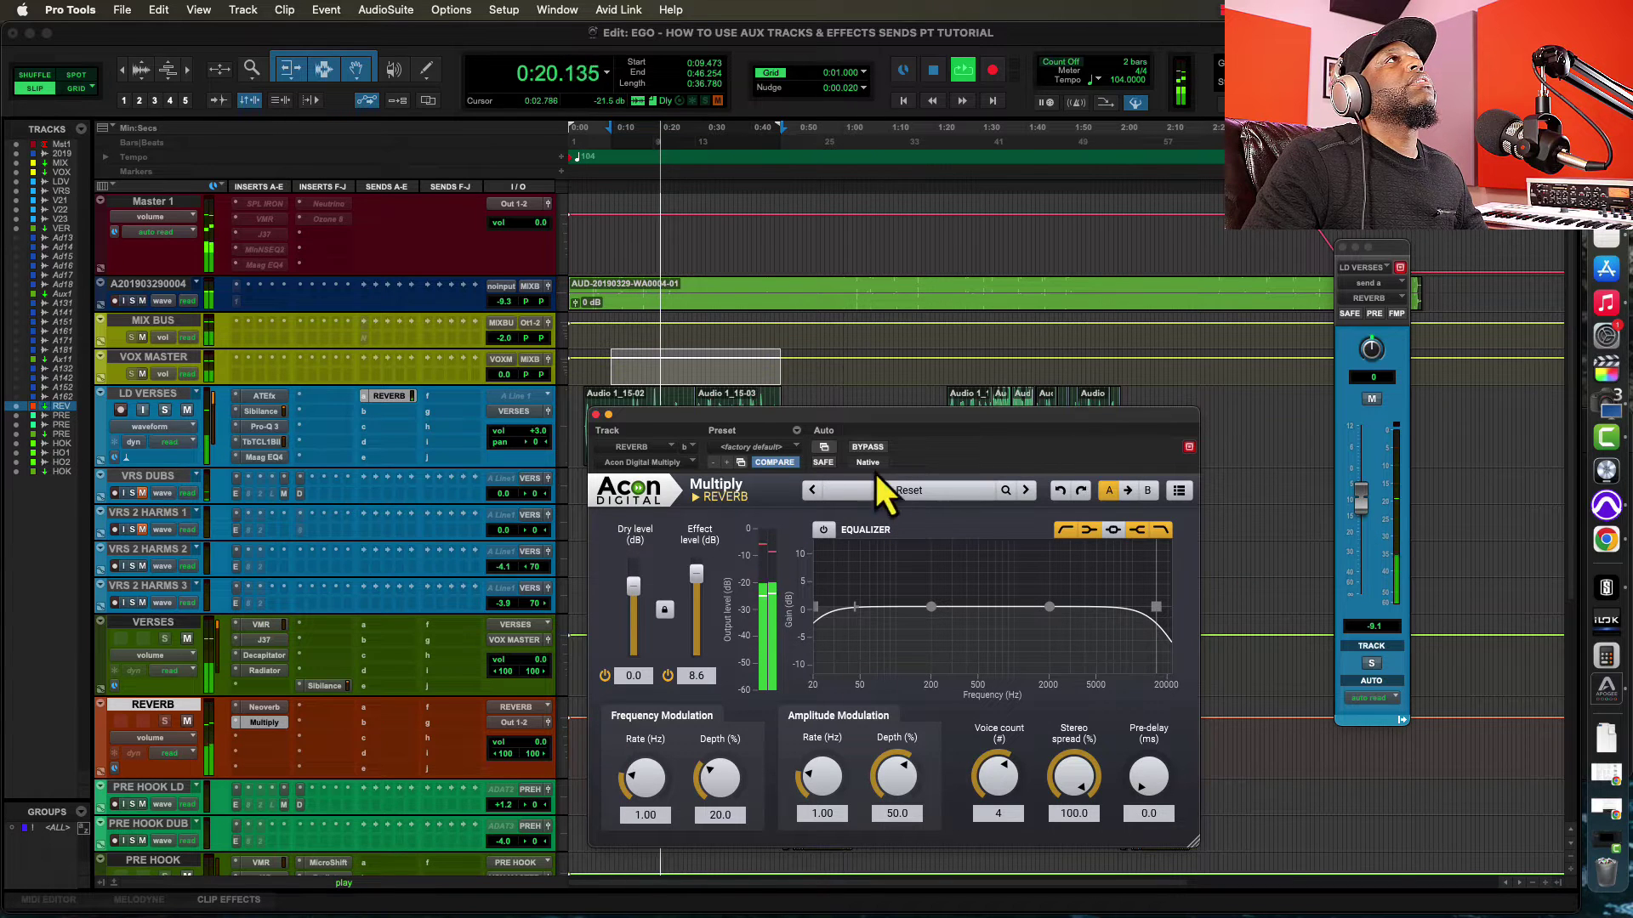
{"action": "left_click", "coordinate": [866, 449]}
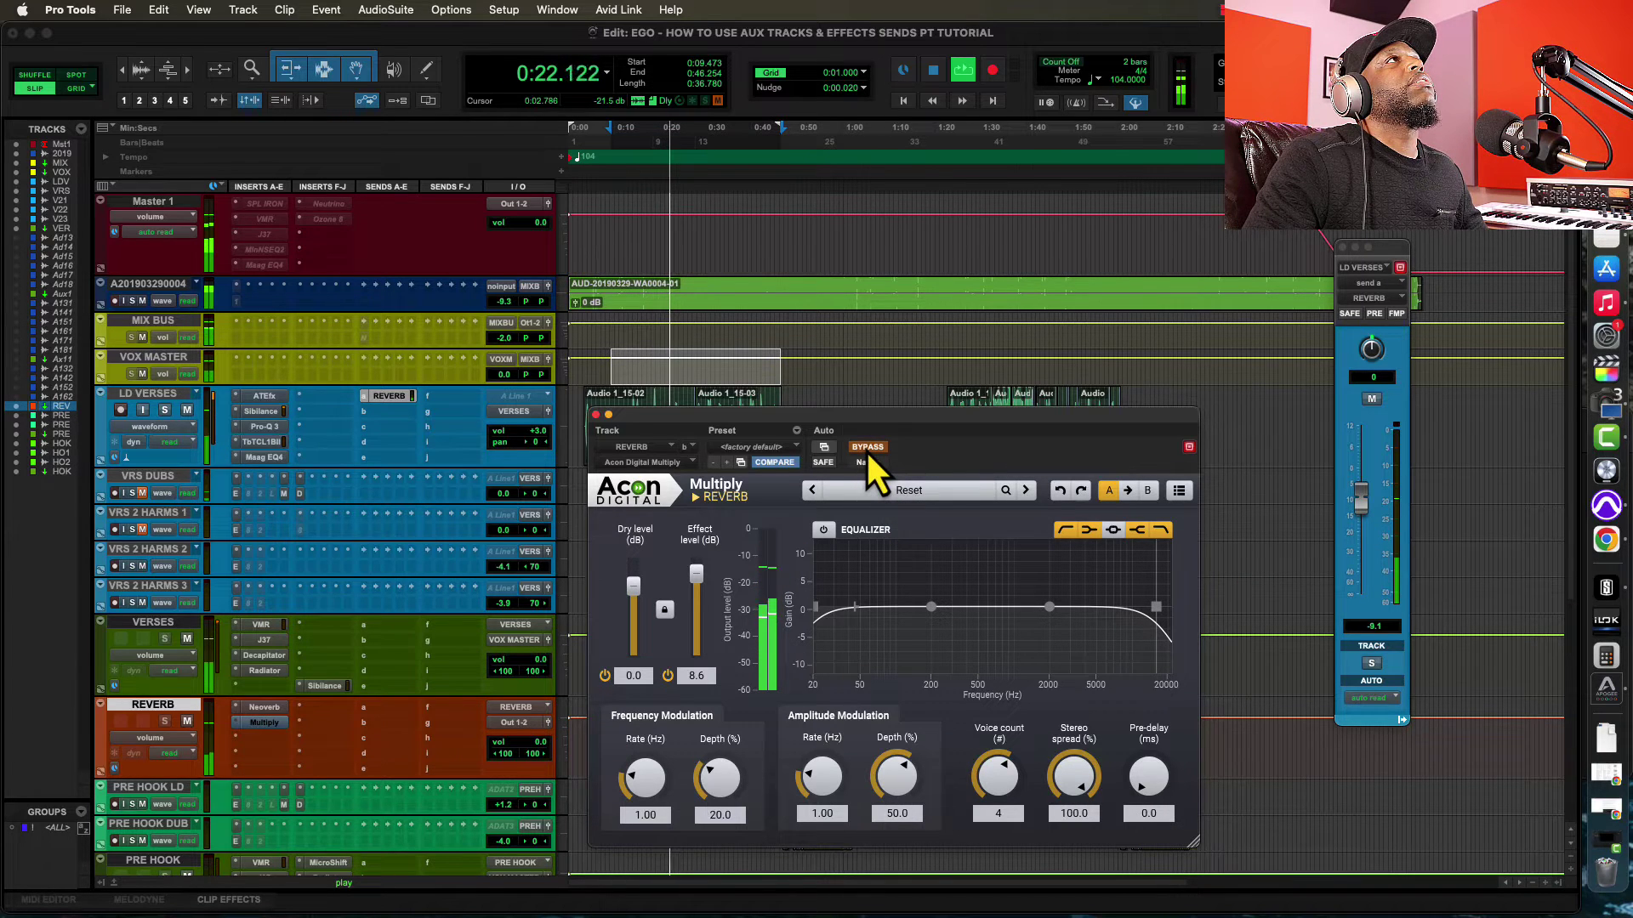
{"action": "left_click", "coordinate": [866, 447]}
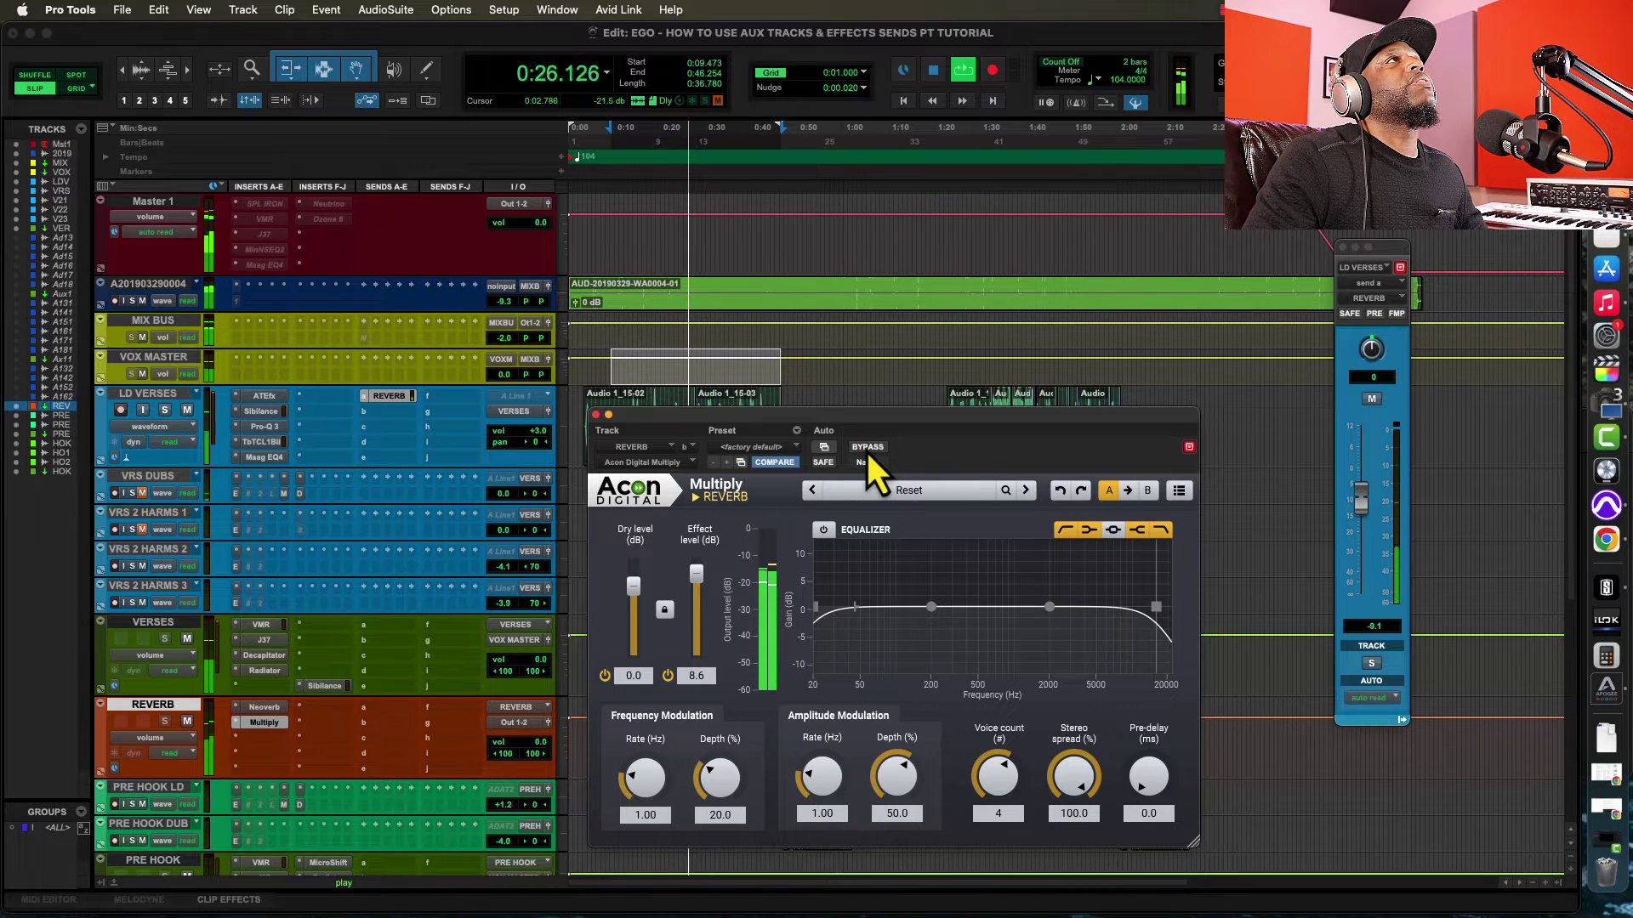
{"action": "key", "text": "space"}
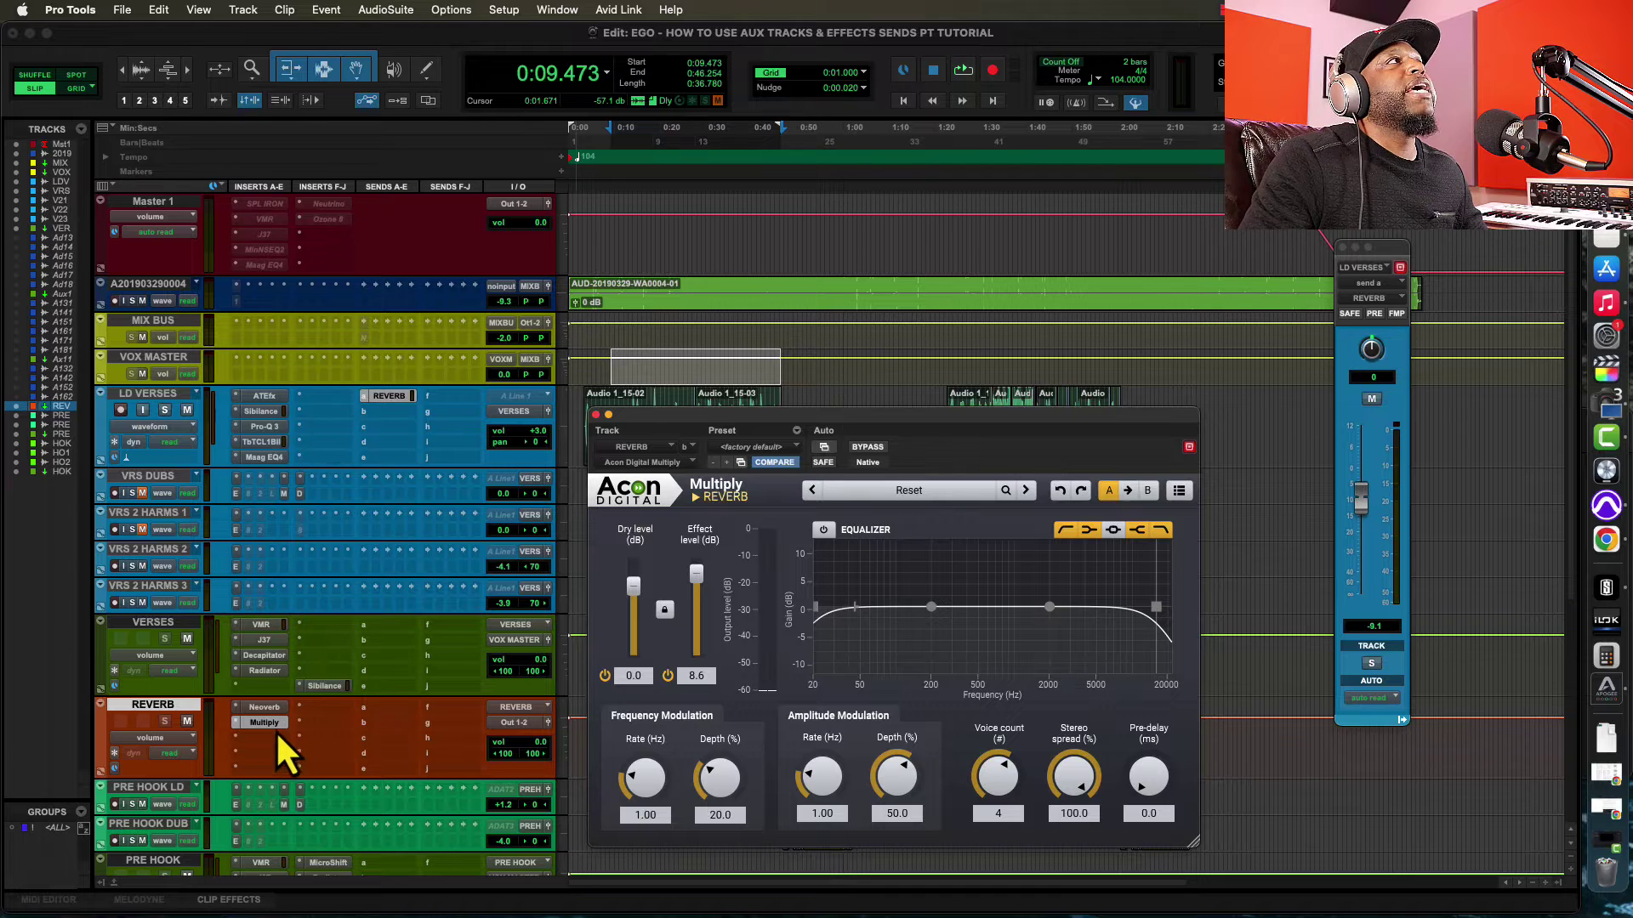
Step: Look through Neoverb's automatable parameters on the REVERB track and close the plug-in without enabling any of them
{"action": "left_click", "coordinate": [268, 709]}
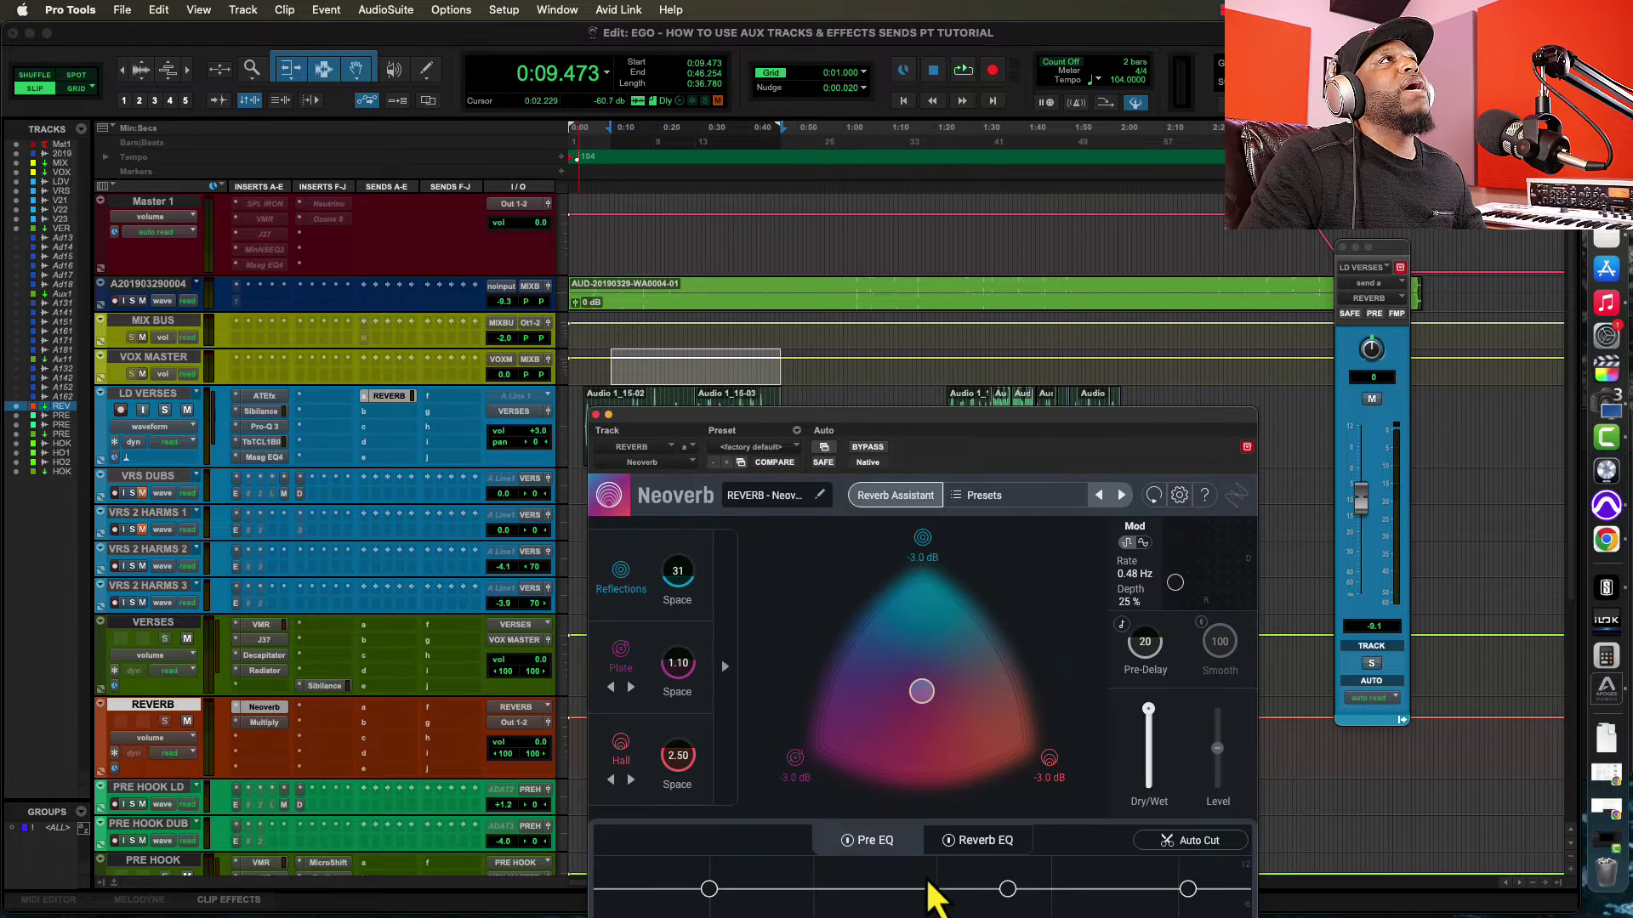
{"action": "left_click", "coordinate": [596, 416]}
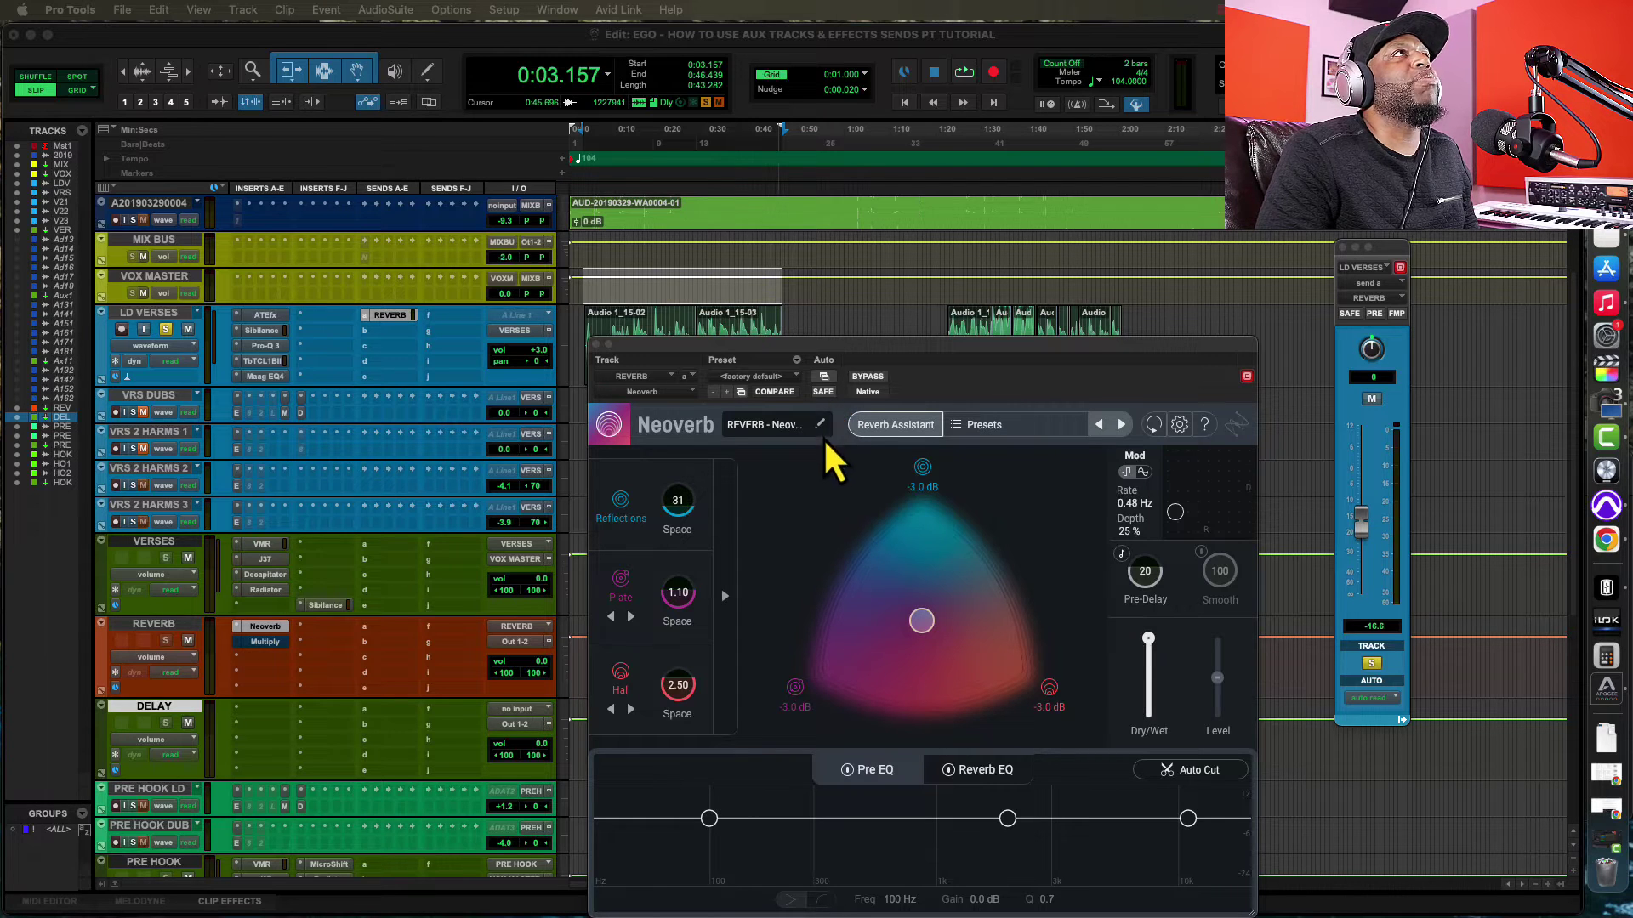
{"action": "left_click", "coordinate": [825, 377]}
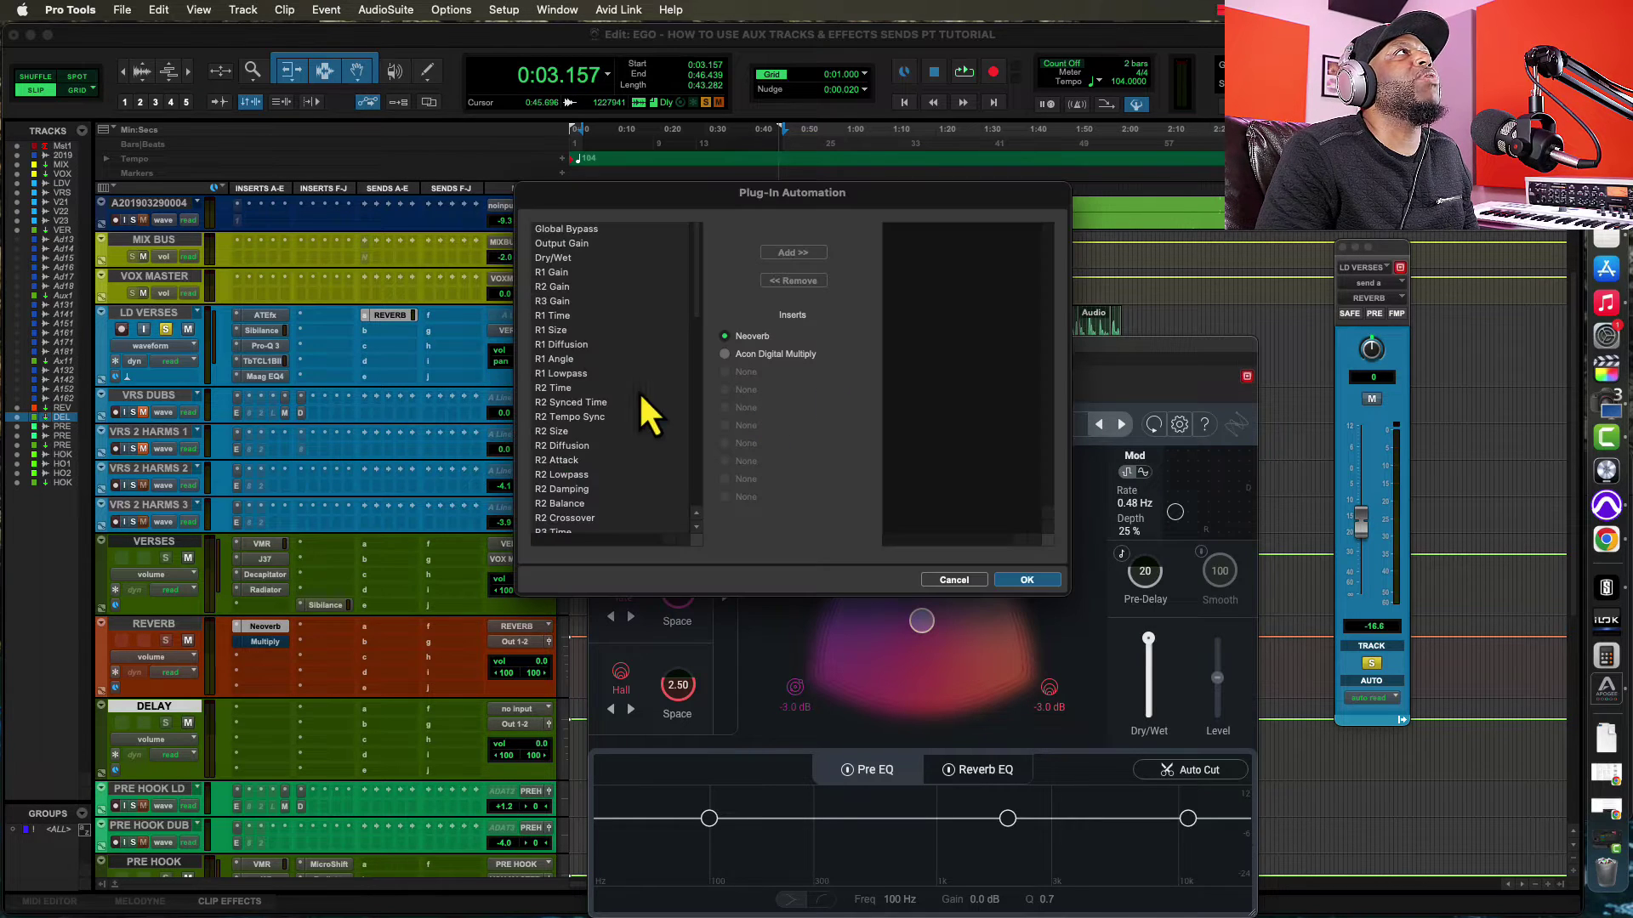
{"action": "scroll", "coordinate": [604, 371], "scroll_direction": "down", "scroll_amount": 5}
{"action": "scroll", "coordinate": [613, 394], "scroll_direction": "down", "scroll_amount": 2}
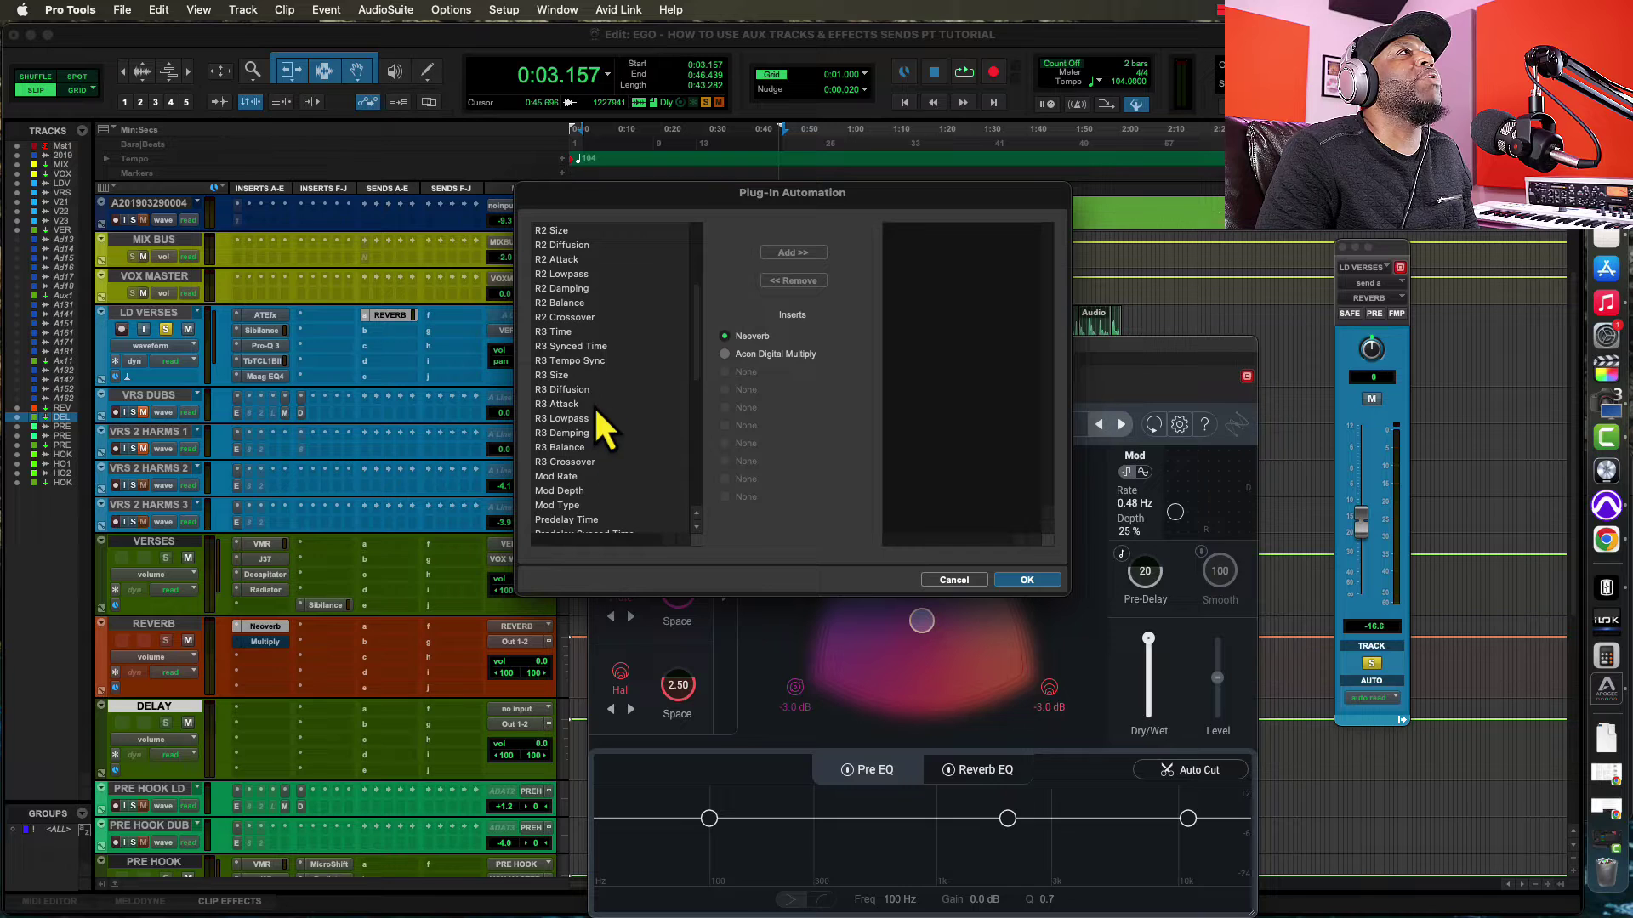
{"action": "scroll", "coordinate": [589, 466], "scroll_direction": "up", "scroll_amount": 5}
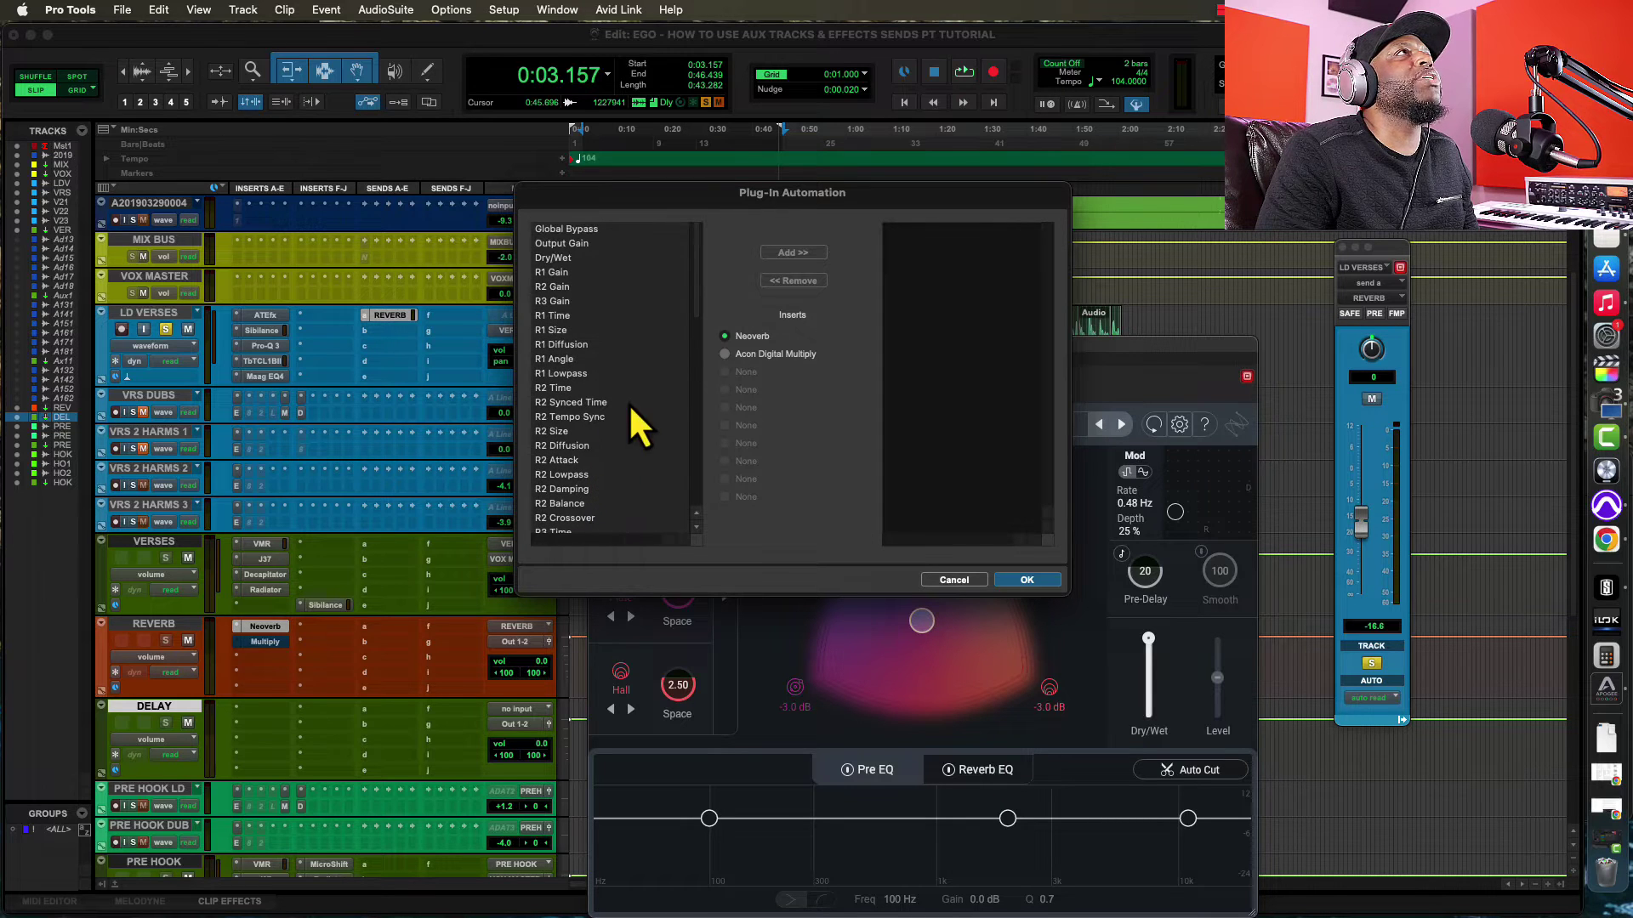
{"action": "left_click", "coordinate": [954, 580]}
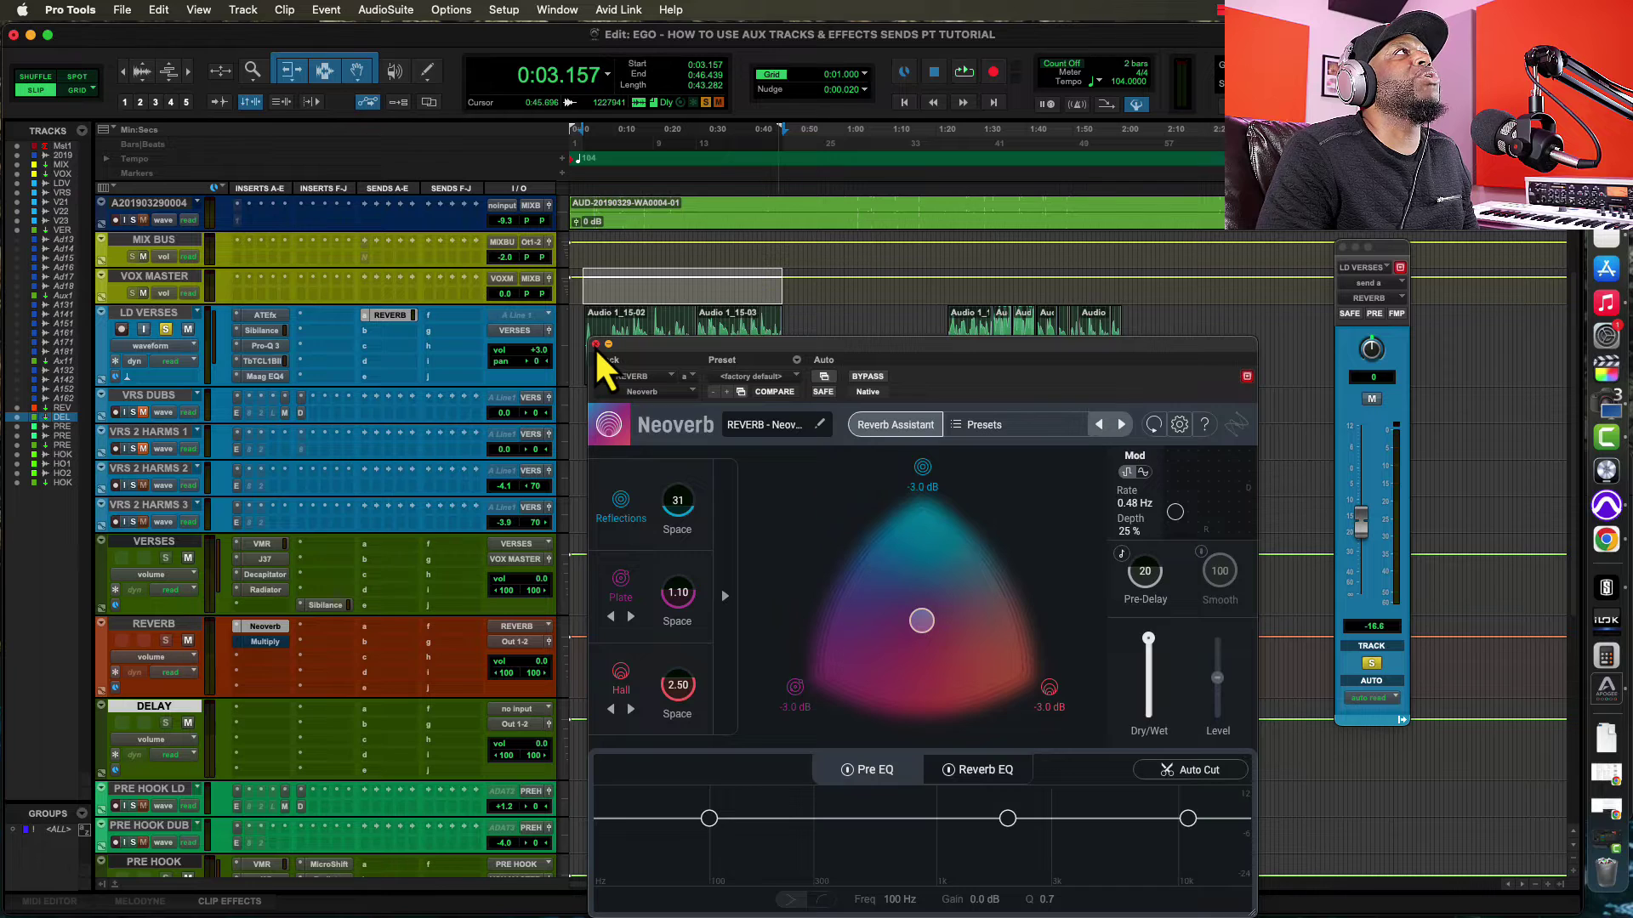
{"action": "left_click", "coordinate": [595, 344]}
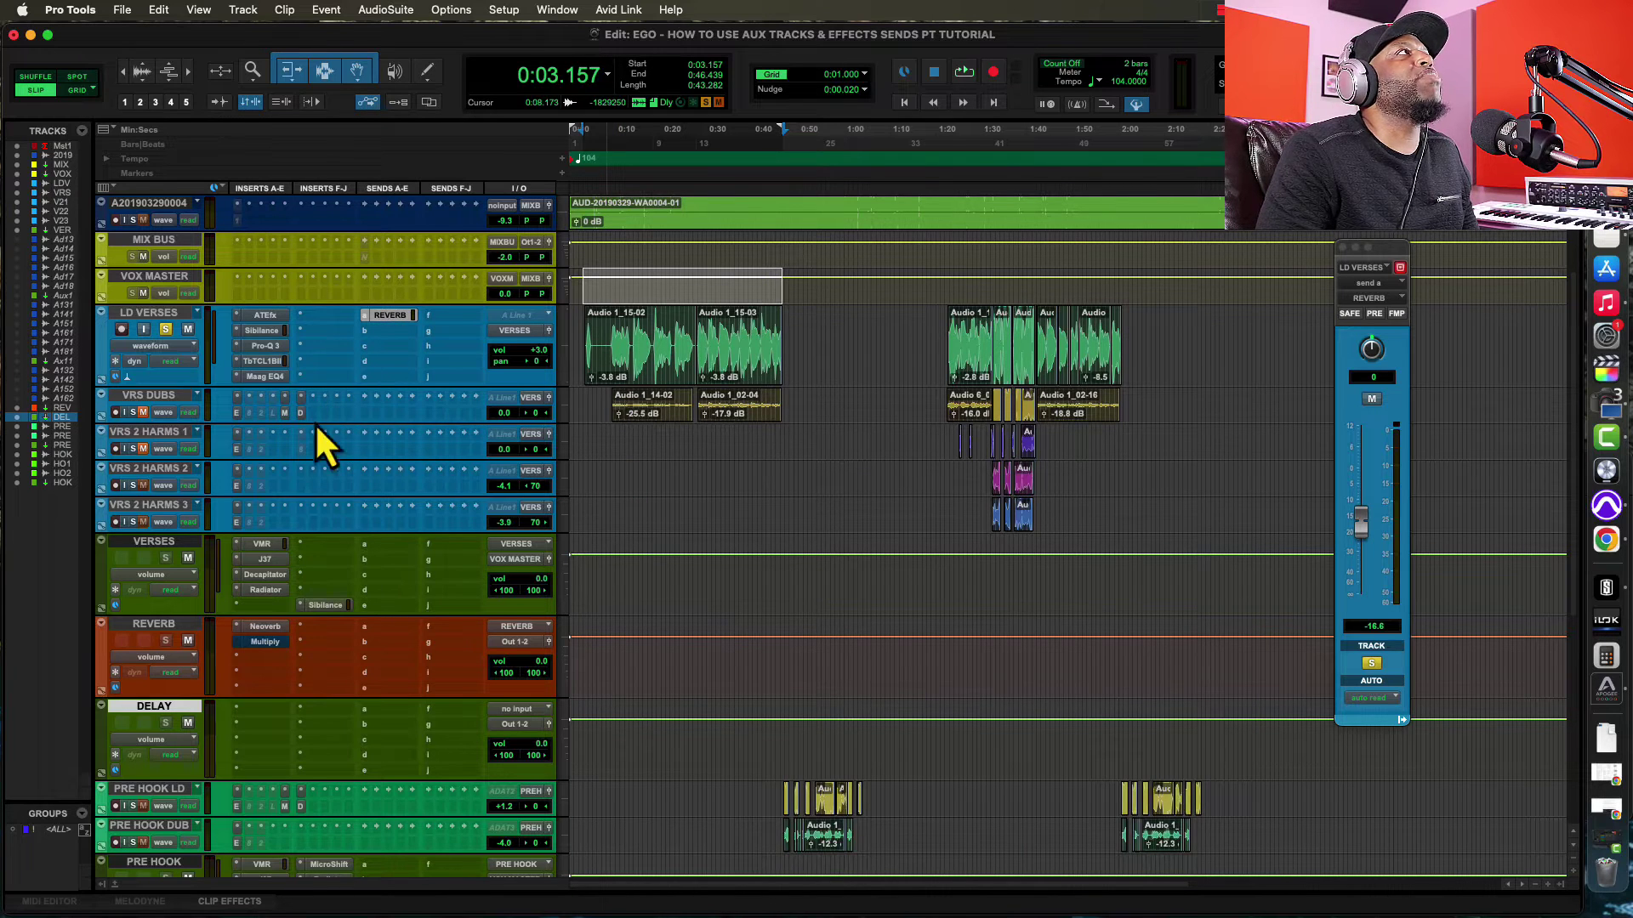
Step: Show an automation lane under LD VERSES and set it to the mute of the REVERB send (send a)
{"action": "left_click", "coordinate": [100, 379]}
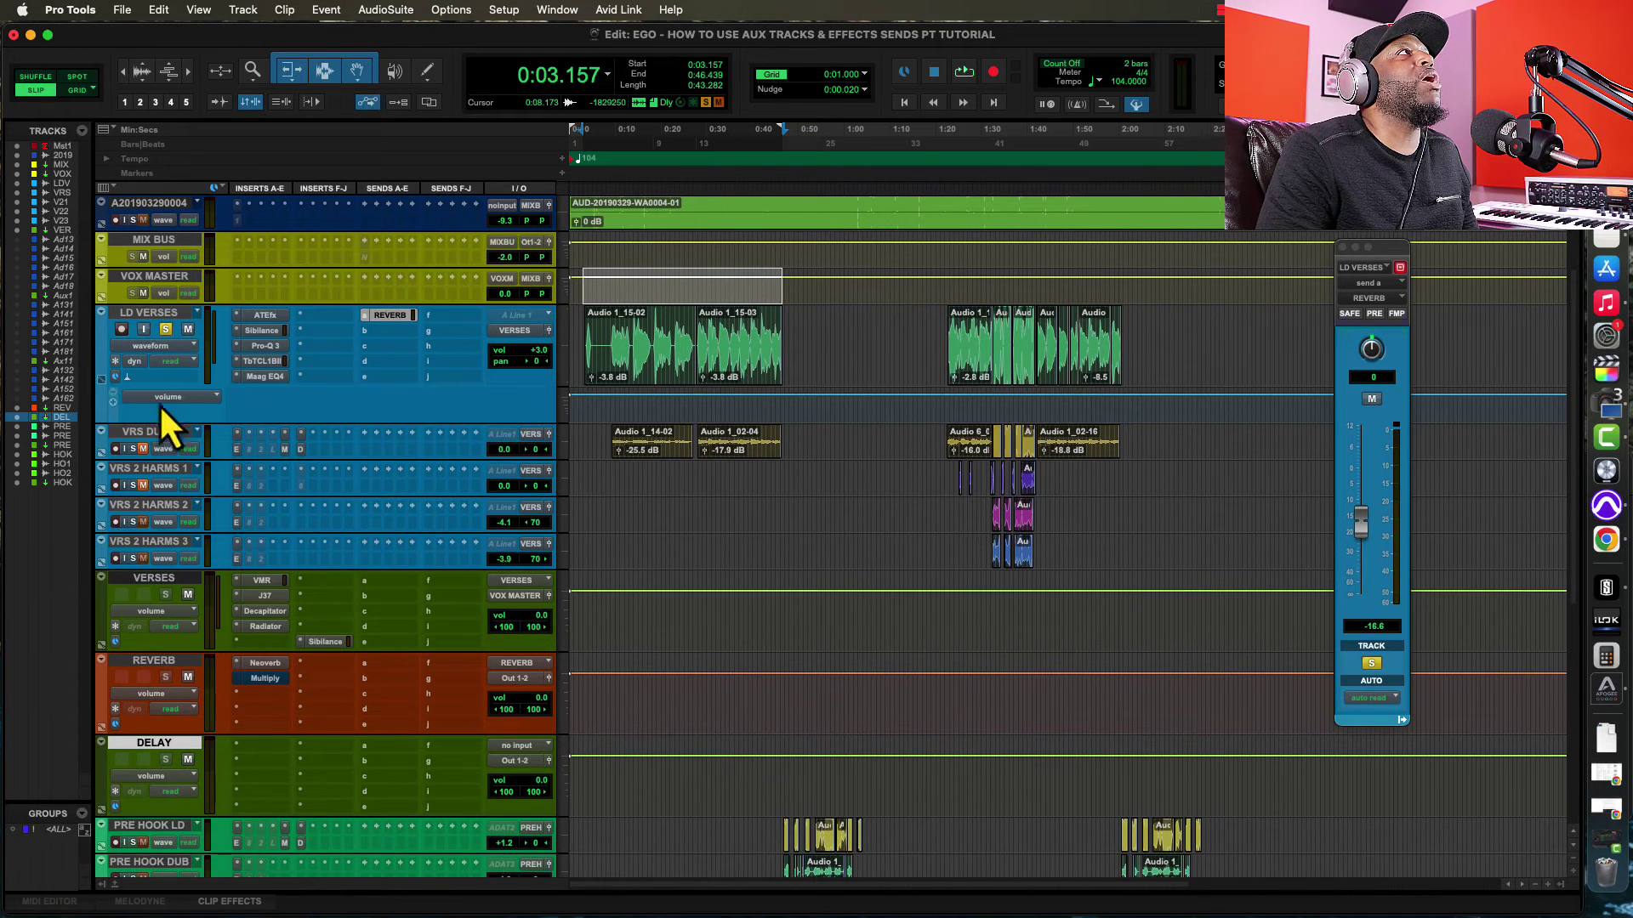
{"action": "left_click", "coordinate": [192, 400]}
{"action": "mouse_move", "coordinate": [190, 466]}
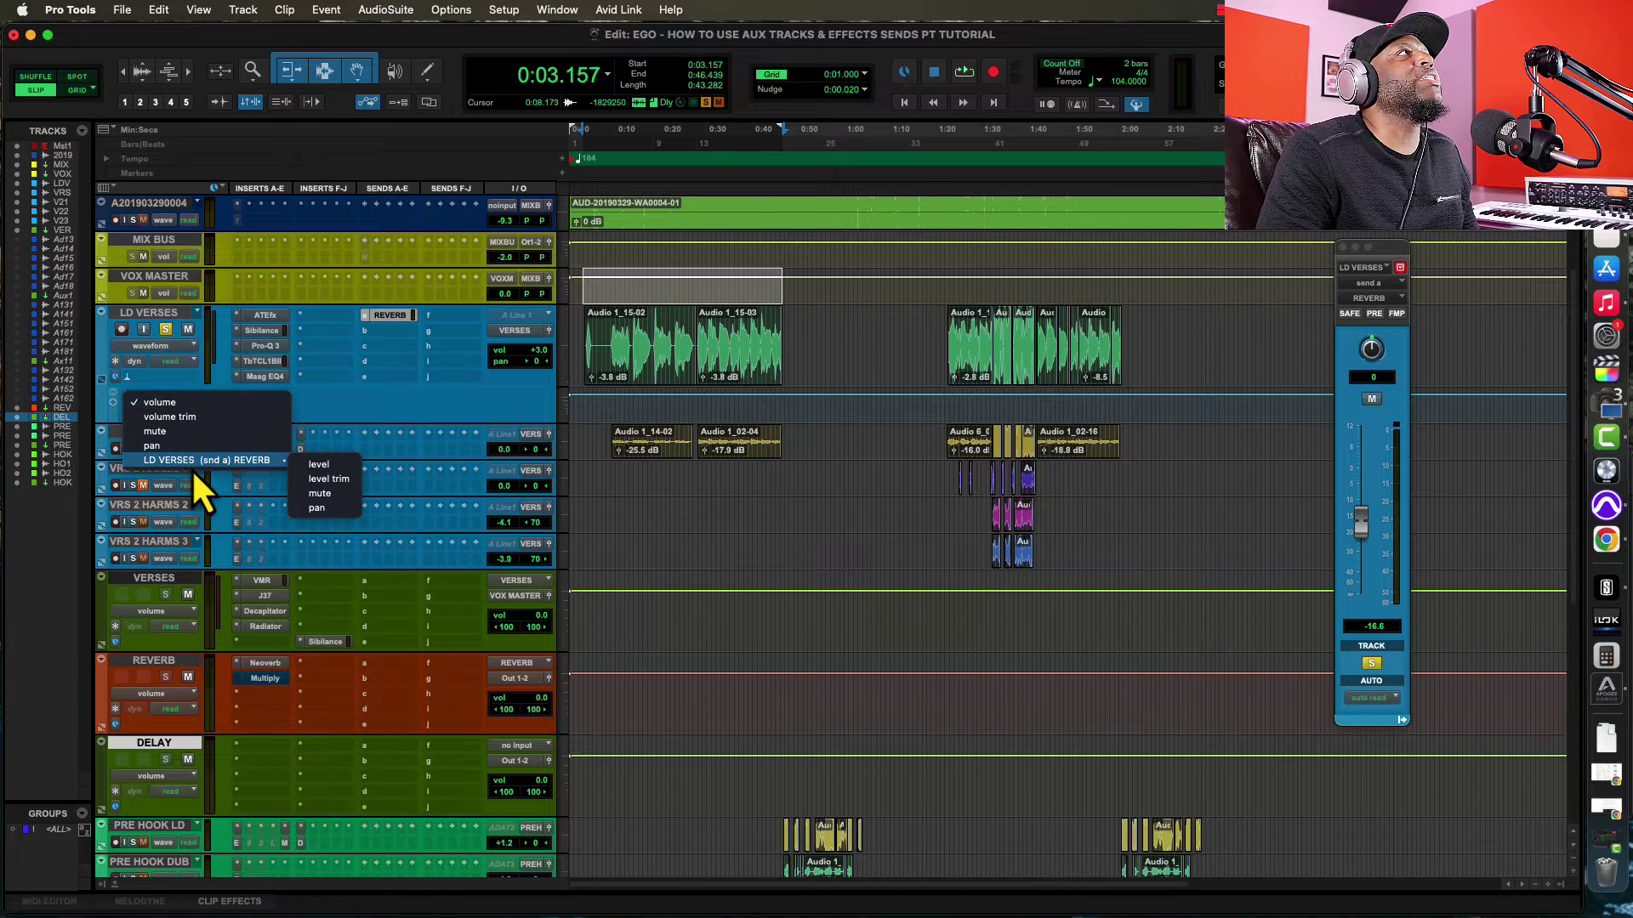
{"action": "left_click", "coordinate": [323, 496]}
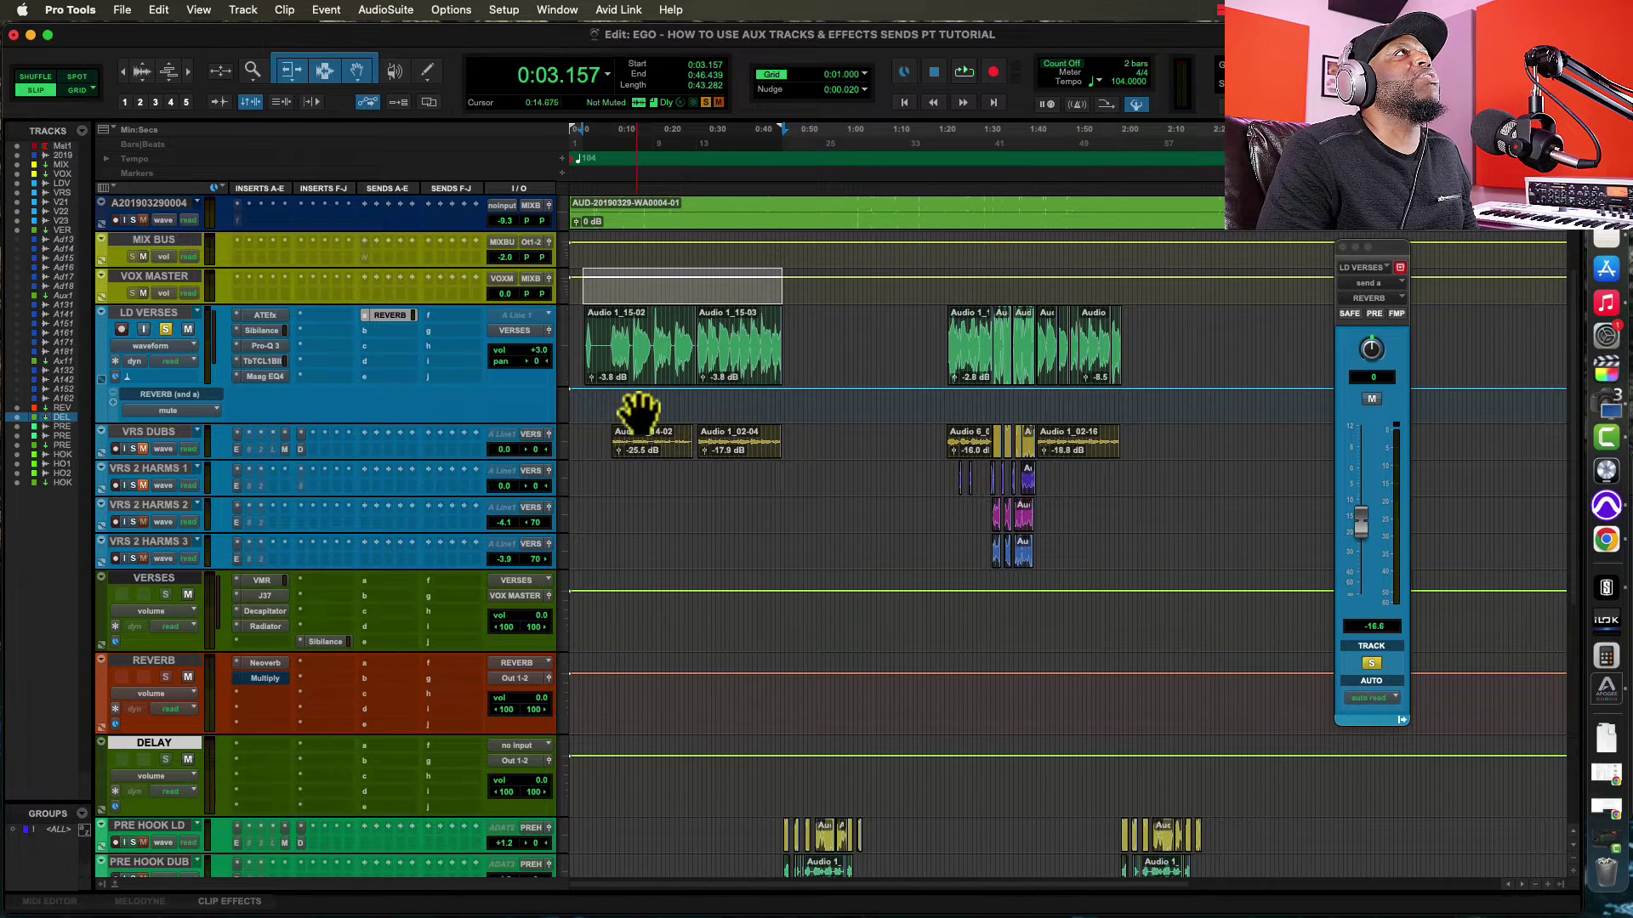
Step: Unsolo the LD VERSES track and play back the verse from 0:08.916
{"action": "left_click", "coordinate": [611, 342]}
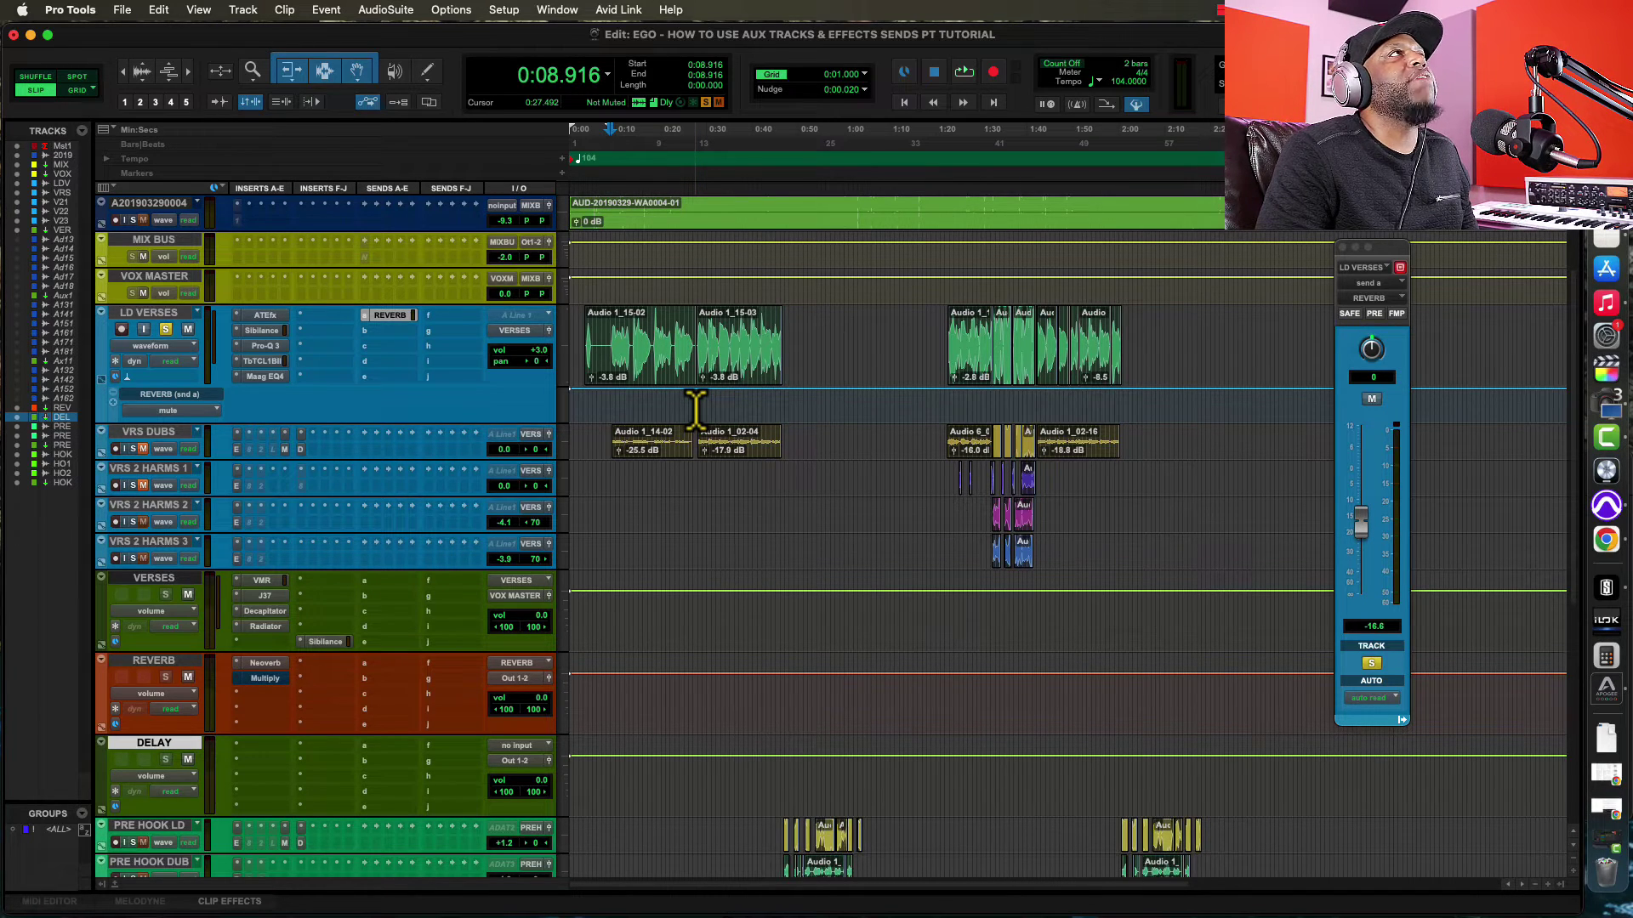
{"action": "key", "text": "space"}
{"action": "left_click", "coordinate": [165, 329]}
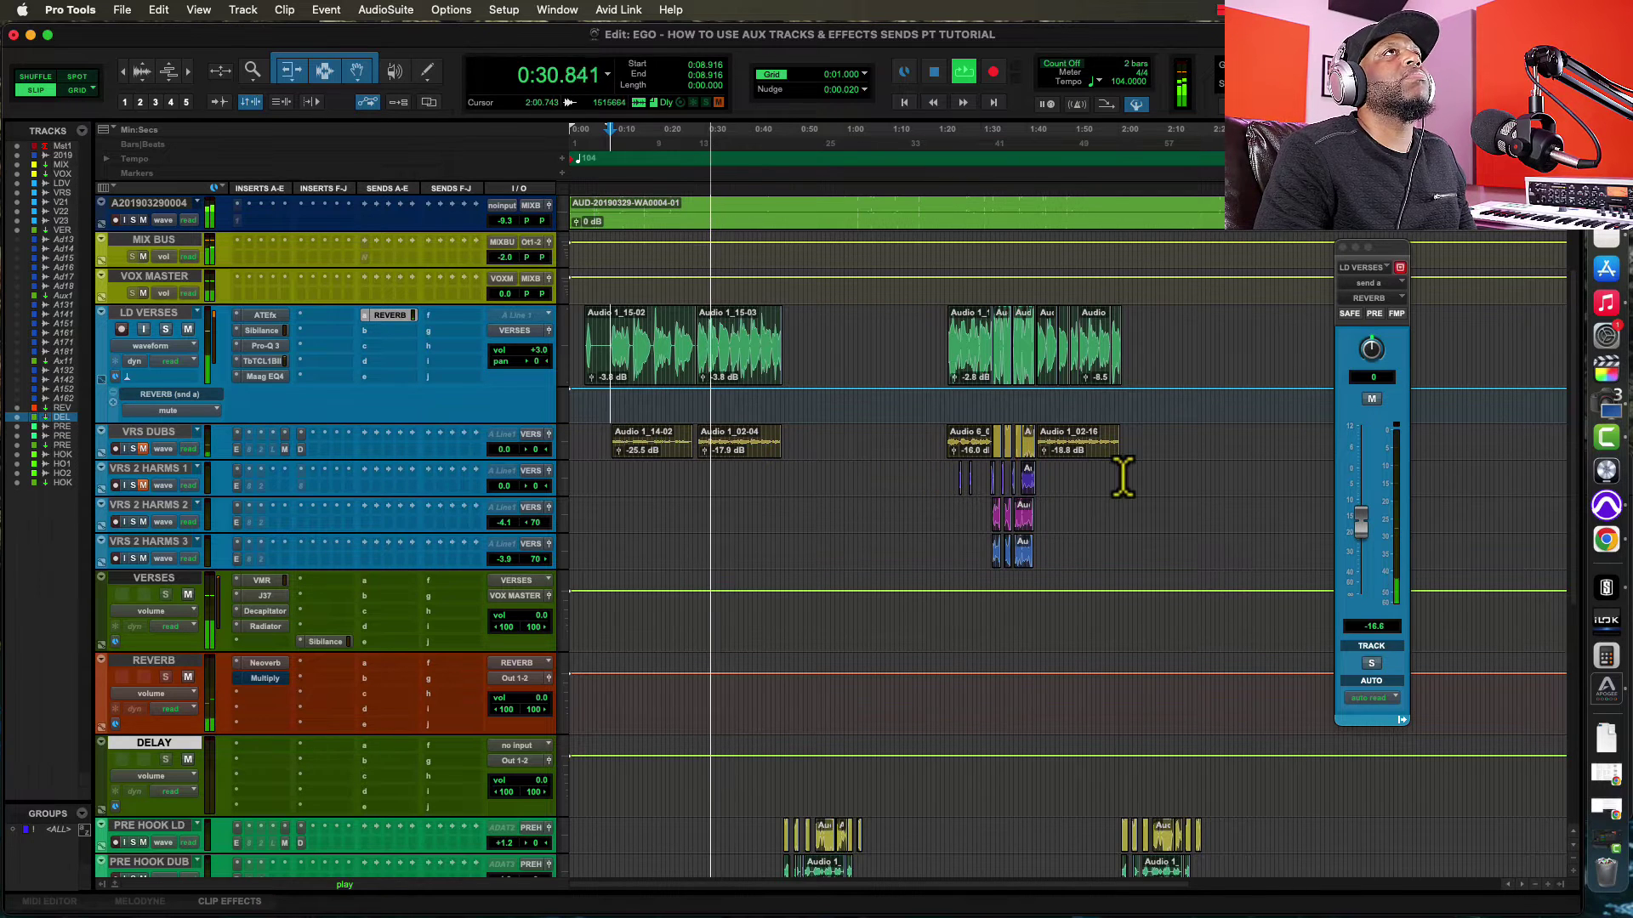
{"action": "key", "text": "space"}
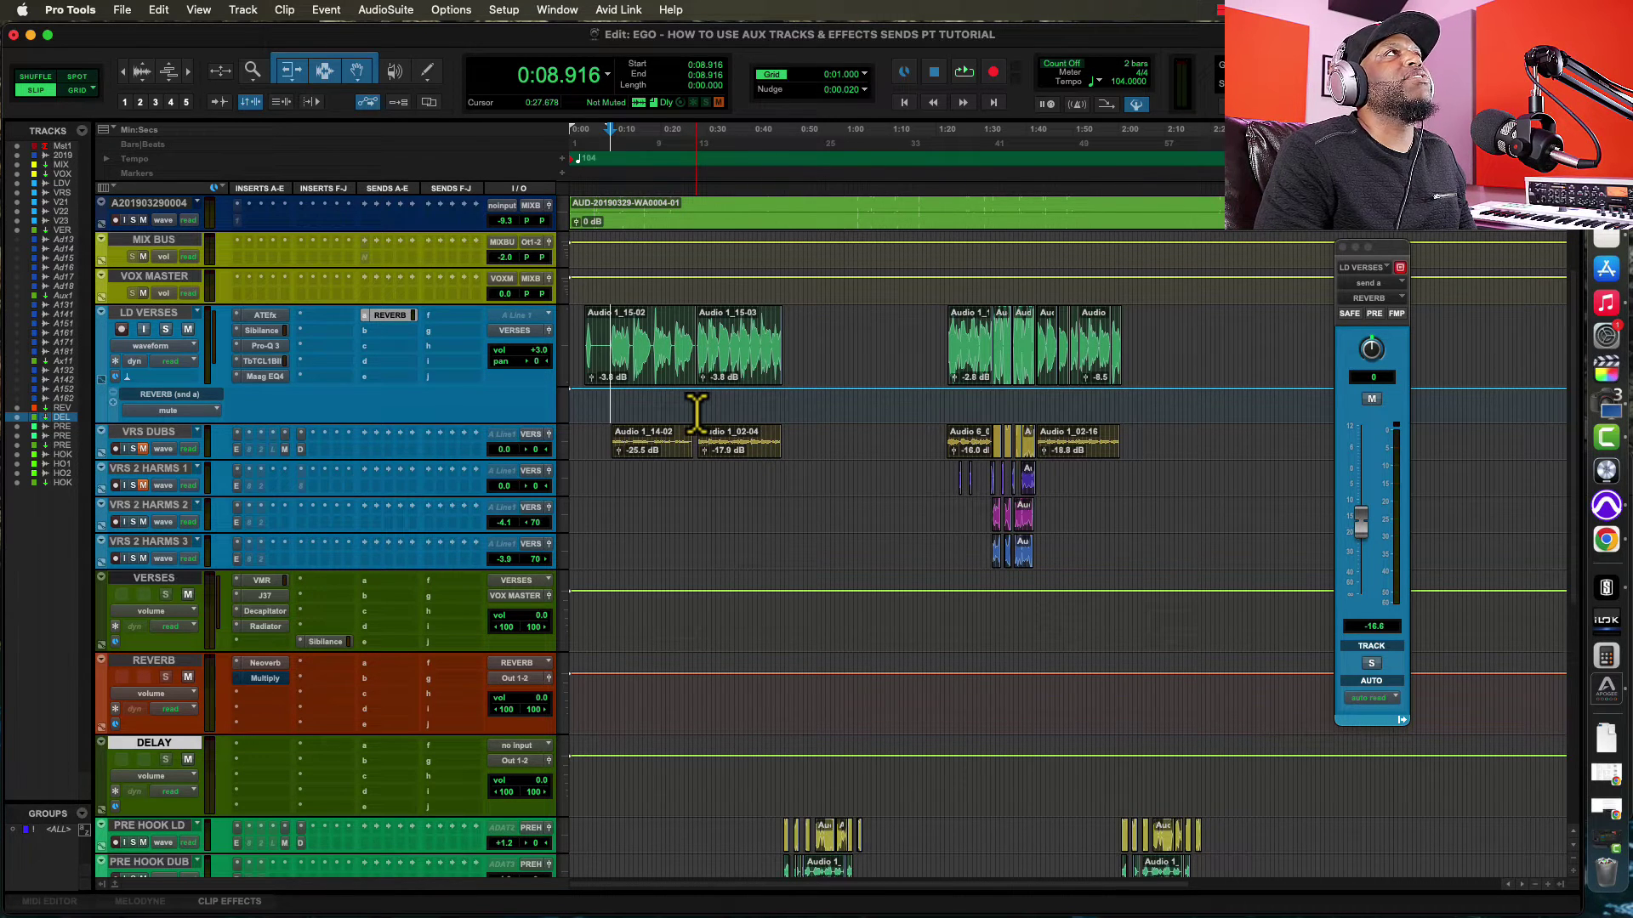
Step: Automate the LD VERSES reverb send as muted from 0:27.678 to 0:46.997 and play back across the start of the mute
{"action": "left_click_drag", "start_coordinate": [697, 408], "coordinate": [784, 407]}
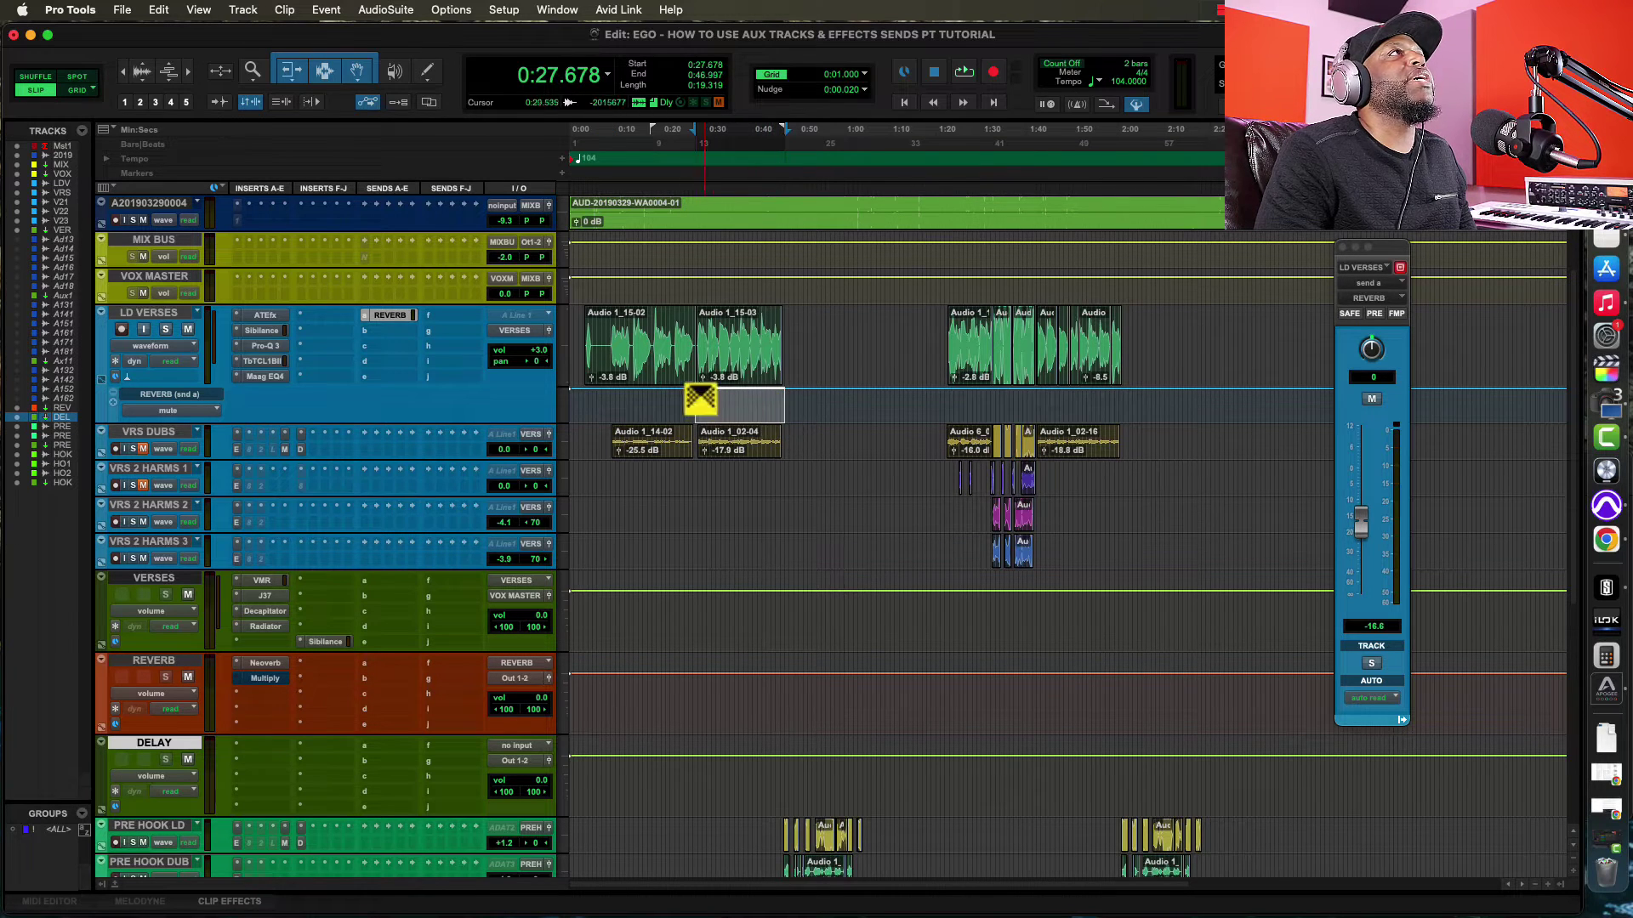
{"action": "left_click", "coordinate": [731, 405]}
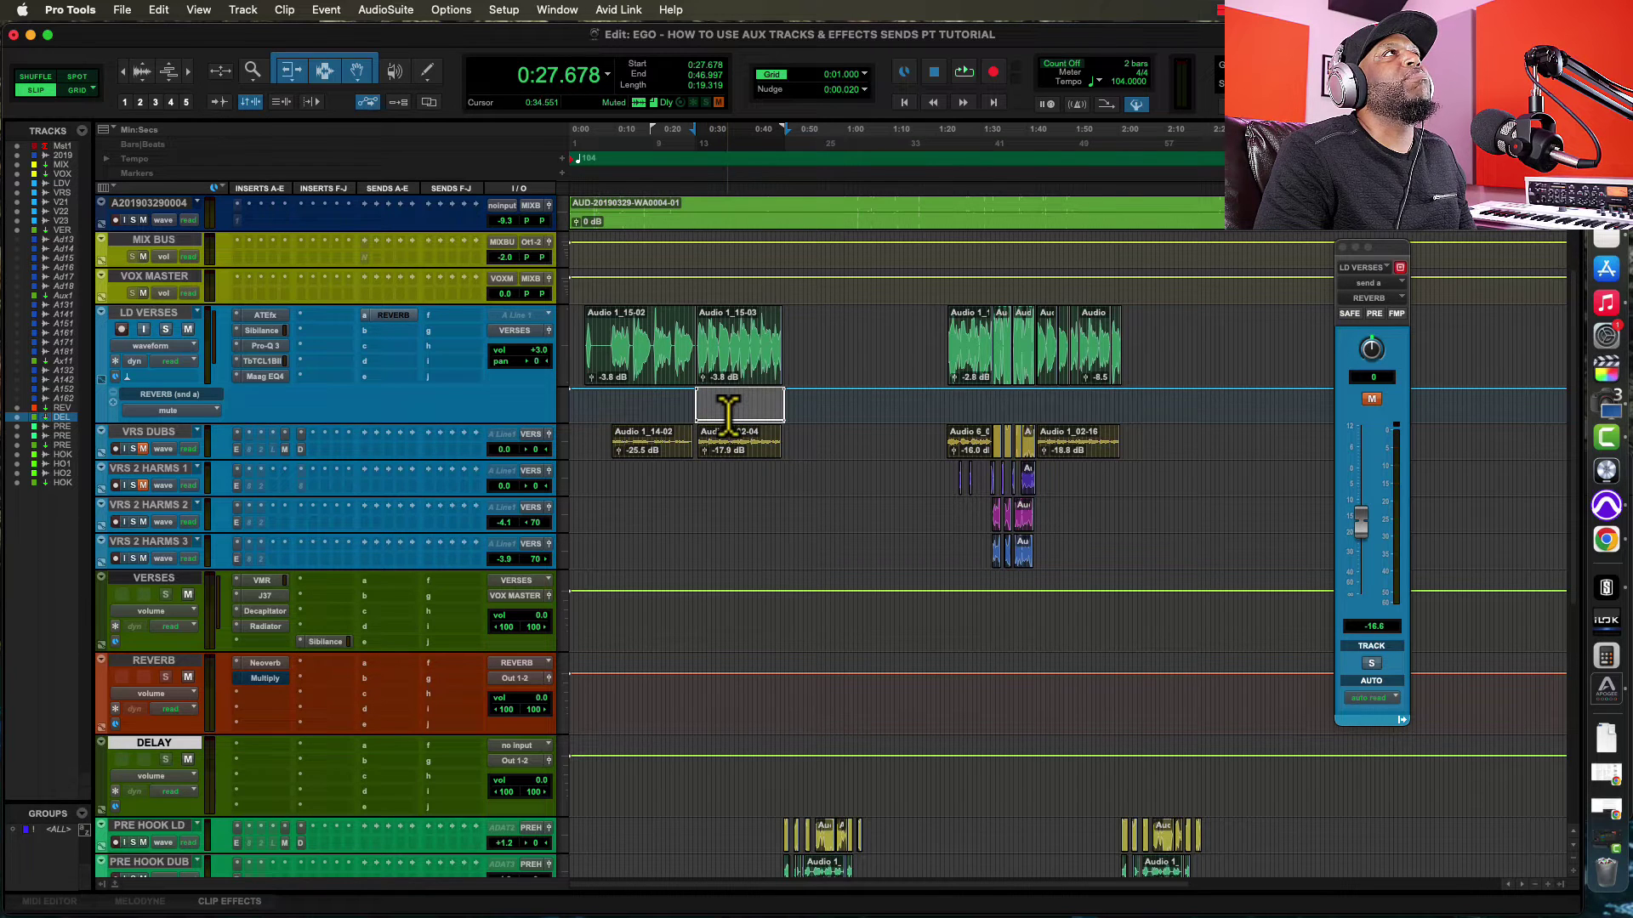
{"action": "left_click", "coordinate": [686, 410]}
{"action": "left_click", "coordinate": [675, 411]}
{"action": "key", "text": "space"}
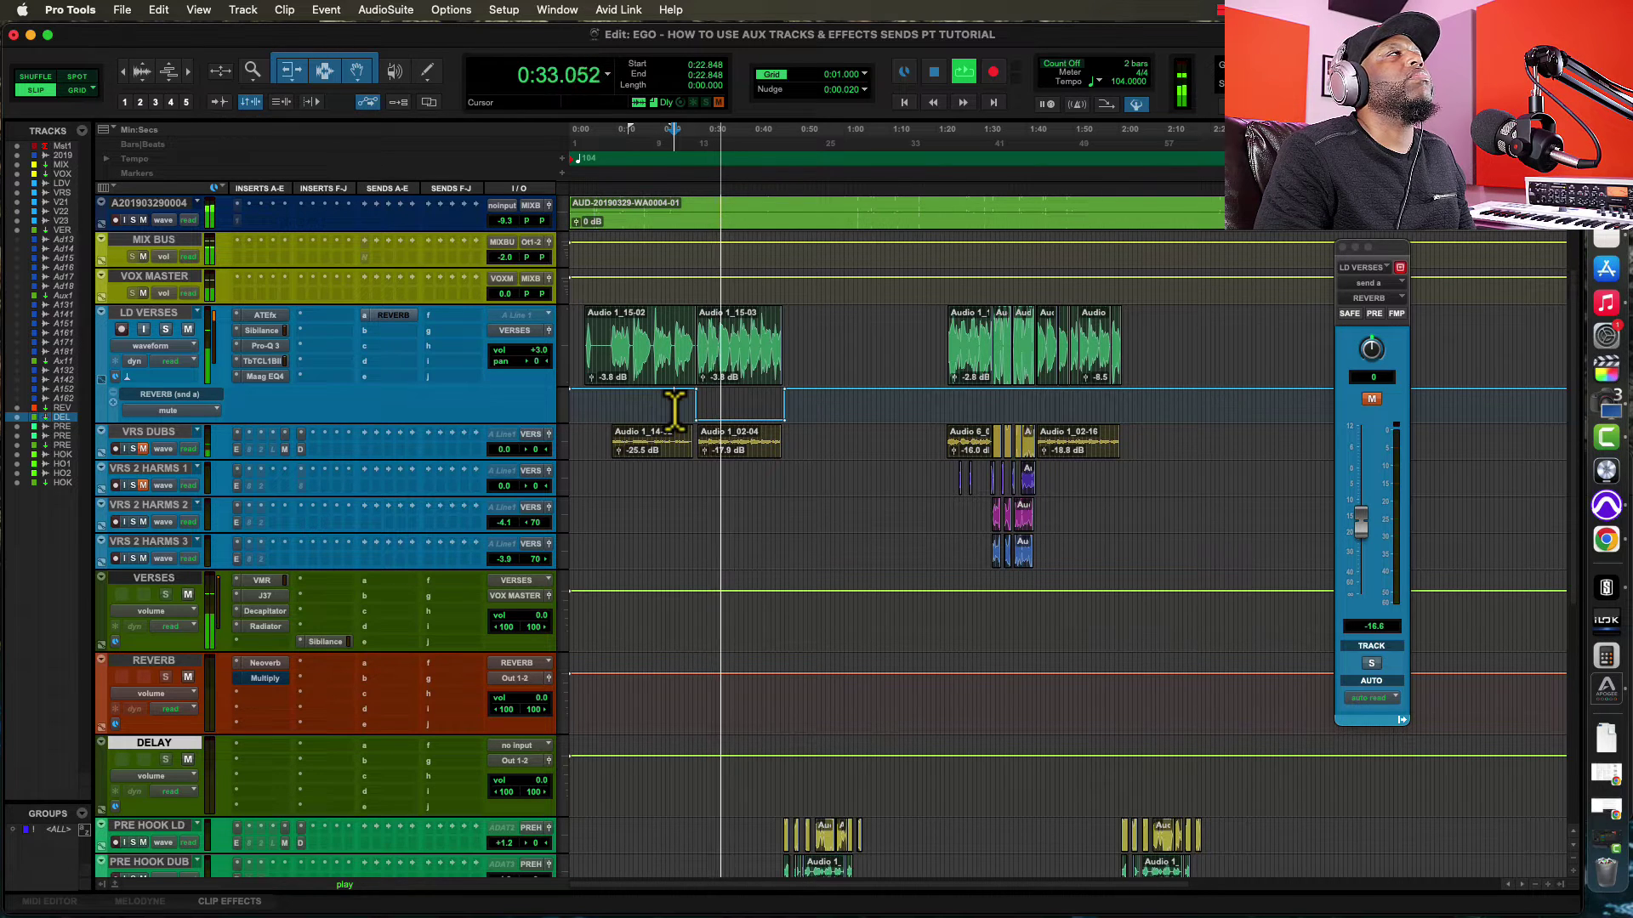
{"action": "key", "text": "space"}
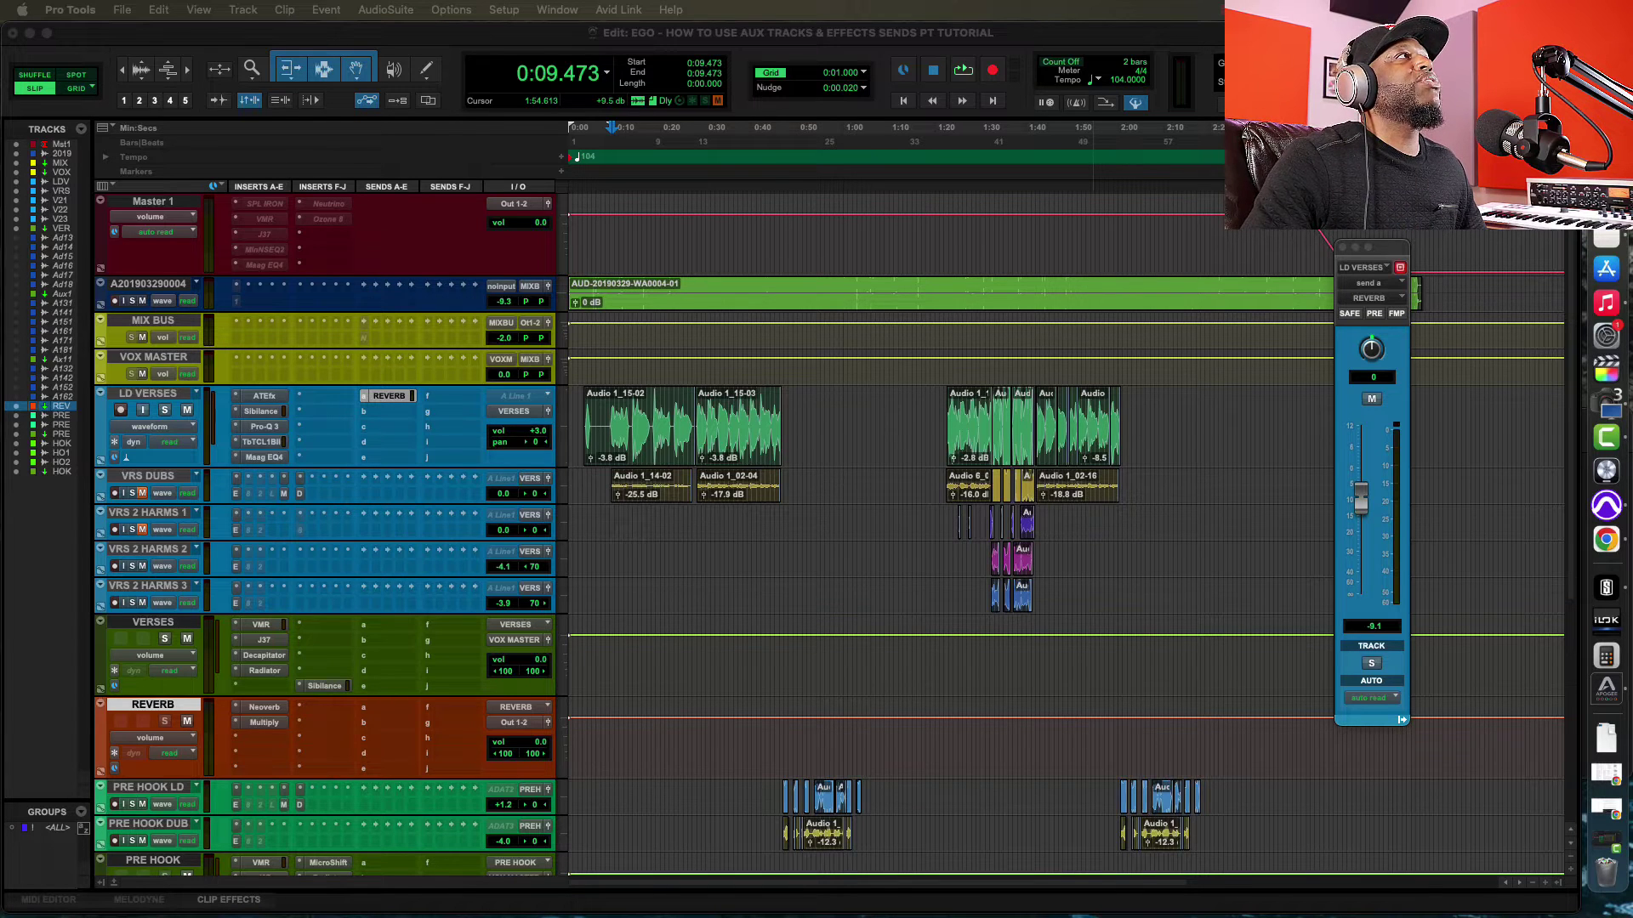
Step: Create one new stereo aux input track named DELAY
{"action": "left_click", "coordinate": [243, 10]}
{"action": "left_click", "coordinate": [244, 38]}
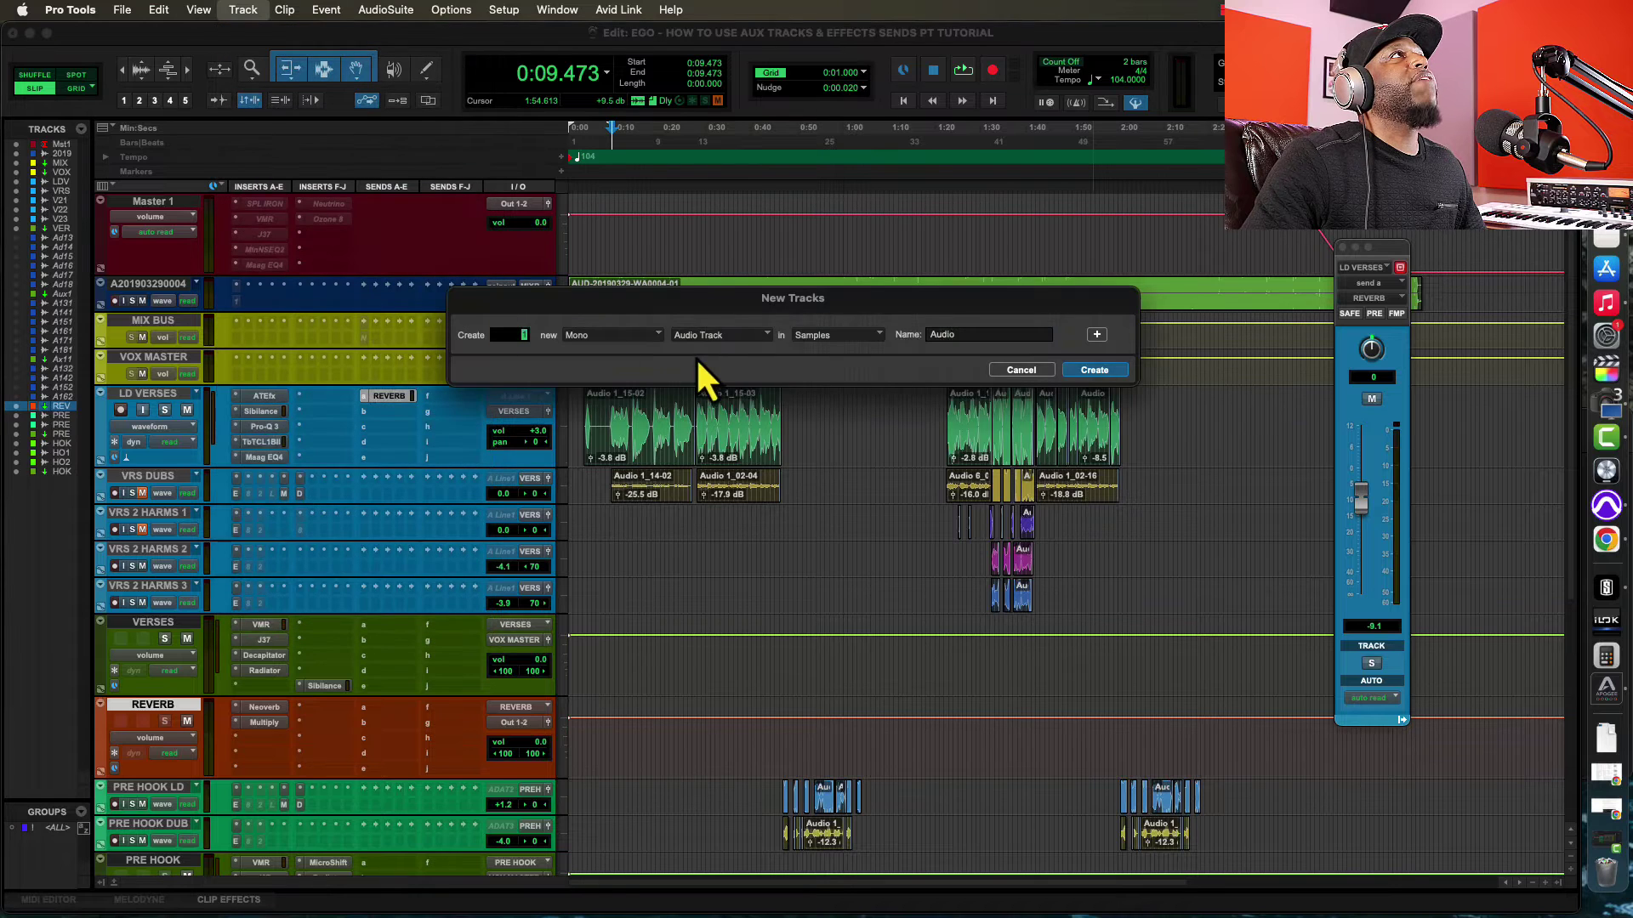
{"action": "left_click", "coordinate": [614, 339]}
{"action": "left_click", "coordinate": [609, 357]}
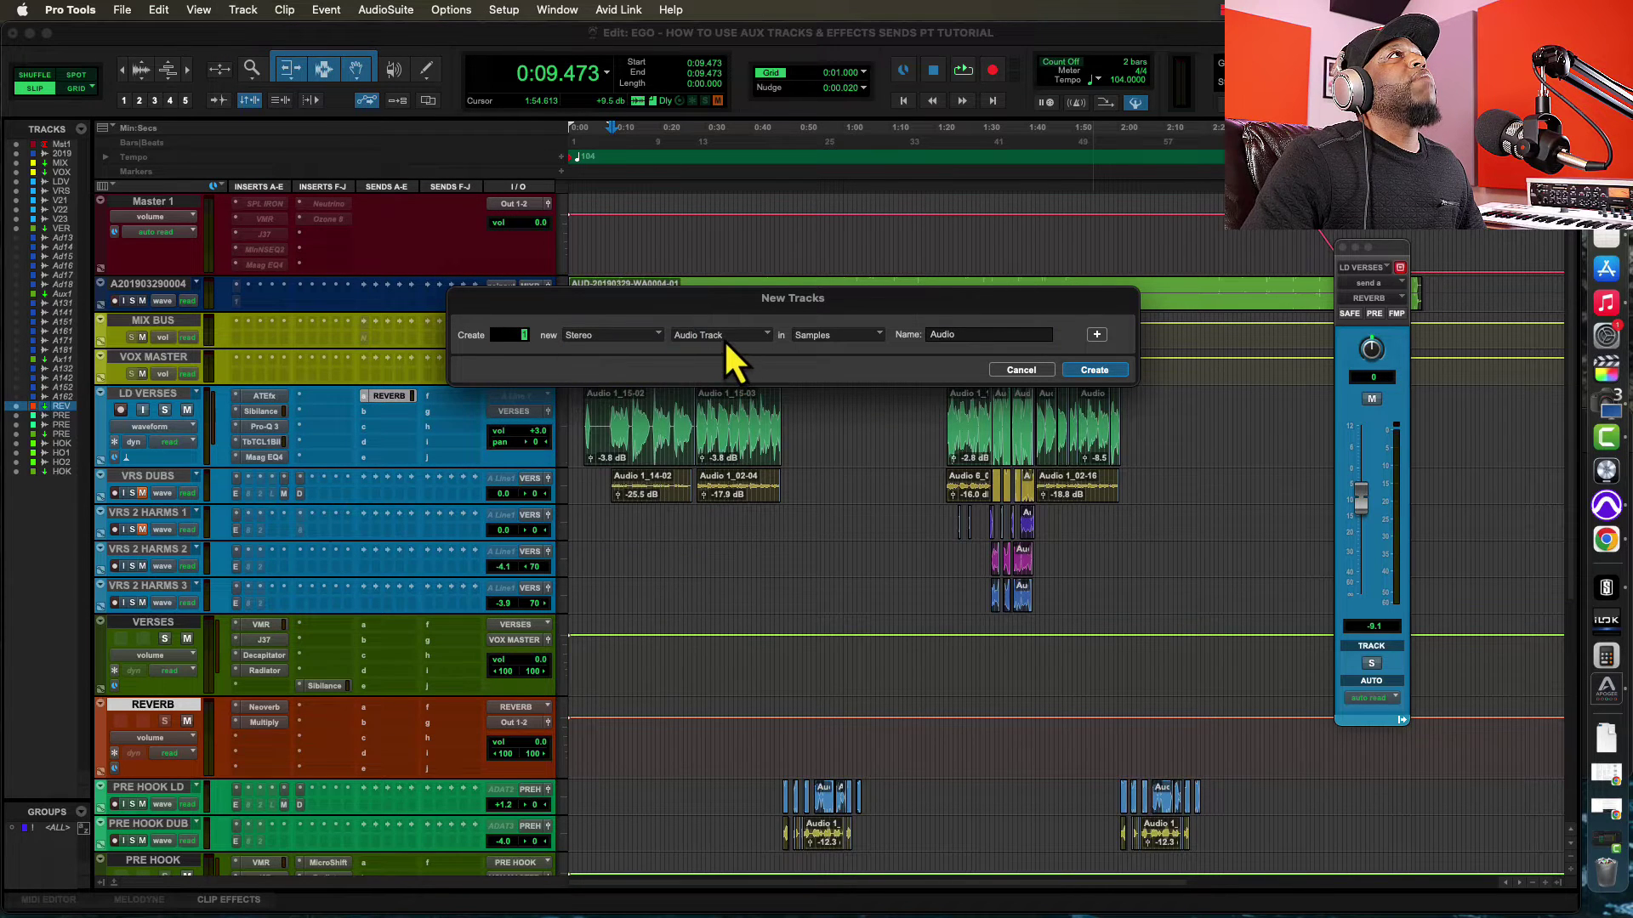
{"action": "left_click", "coordinate": [724, 337]}
{"action": "left_click", "coordinate": [722, 360]}
{"action": "left_click", "coordinate": [723, 336]}
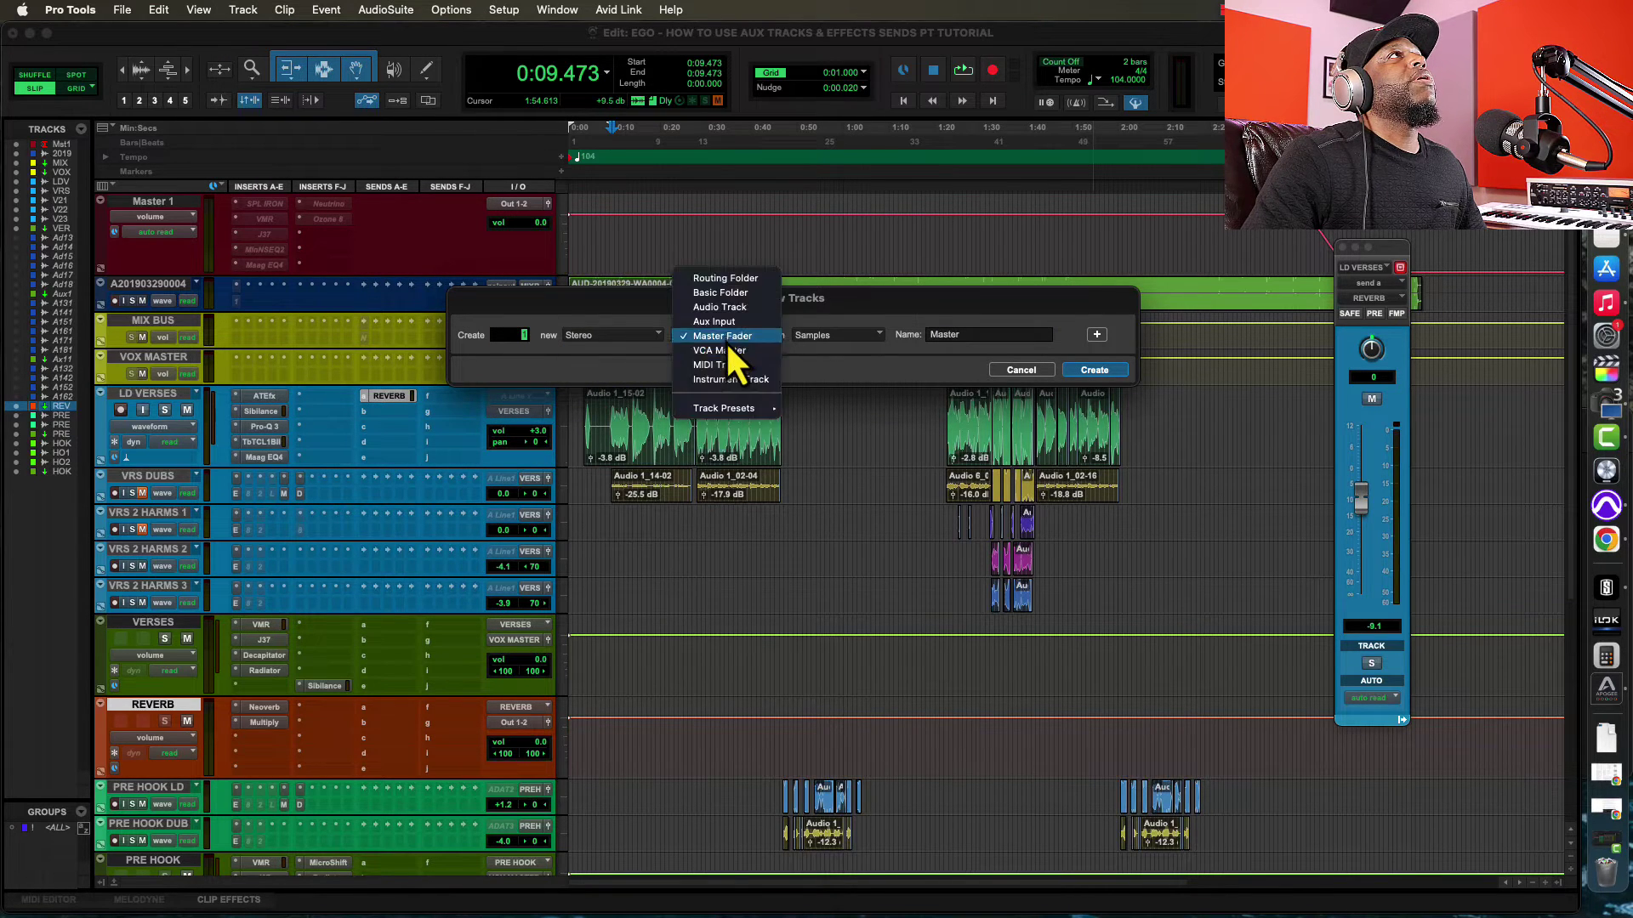
{"action": "left_click", "coordinate": [723, 318]}
{"action": "double_click", "coordinate": [965, 334]}
{"action": "type", "text": "DE"}
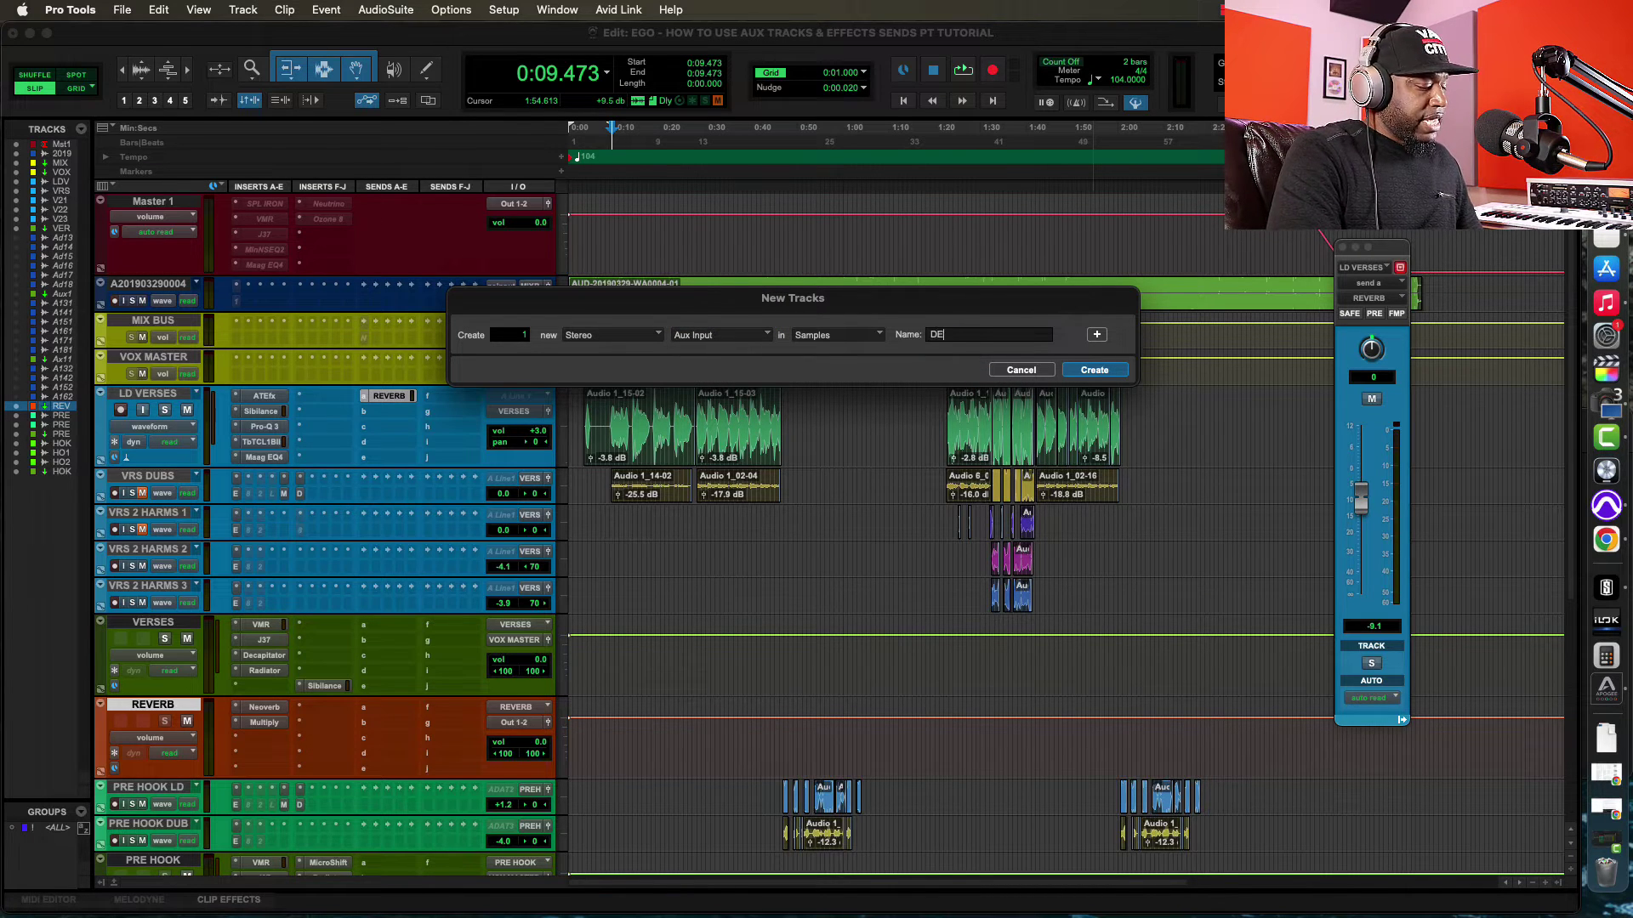
{"action": "type", "text": "LAY"}
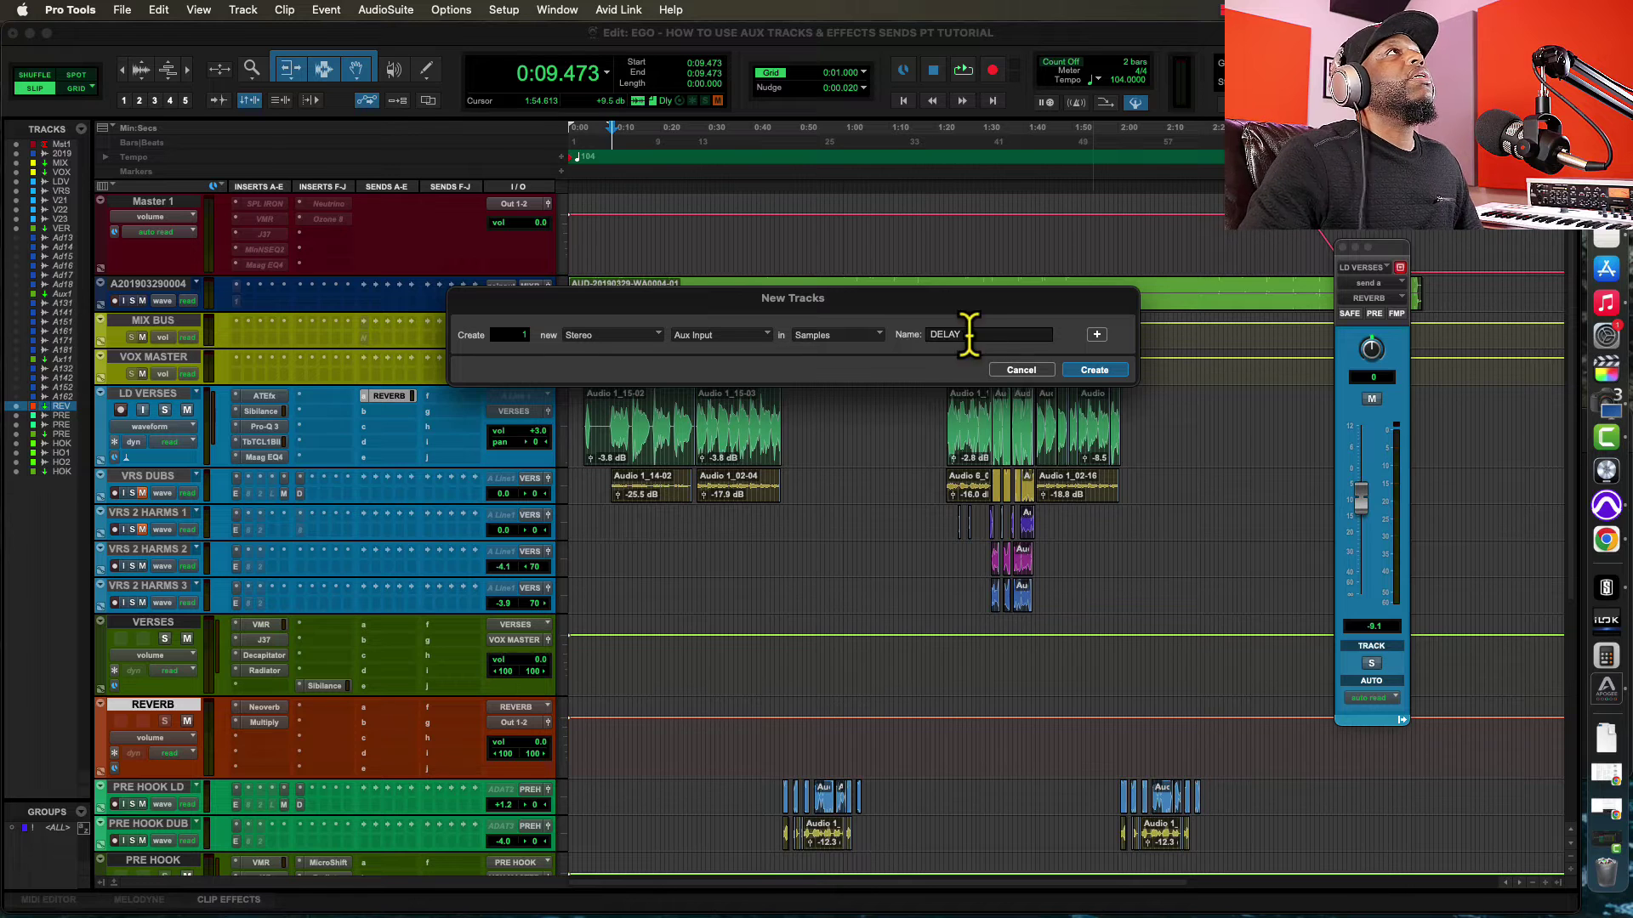
{"action": "left_click", "coordinate": [1084, 367]}
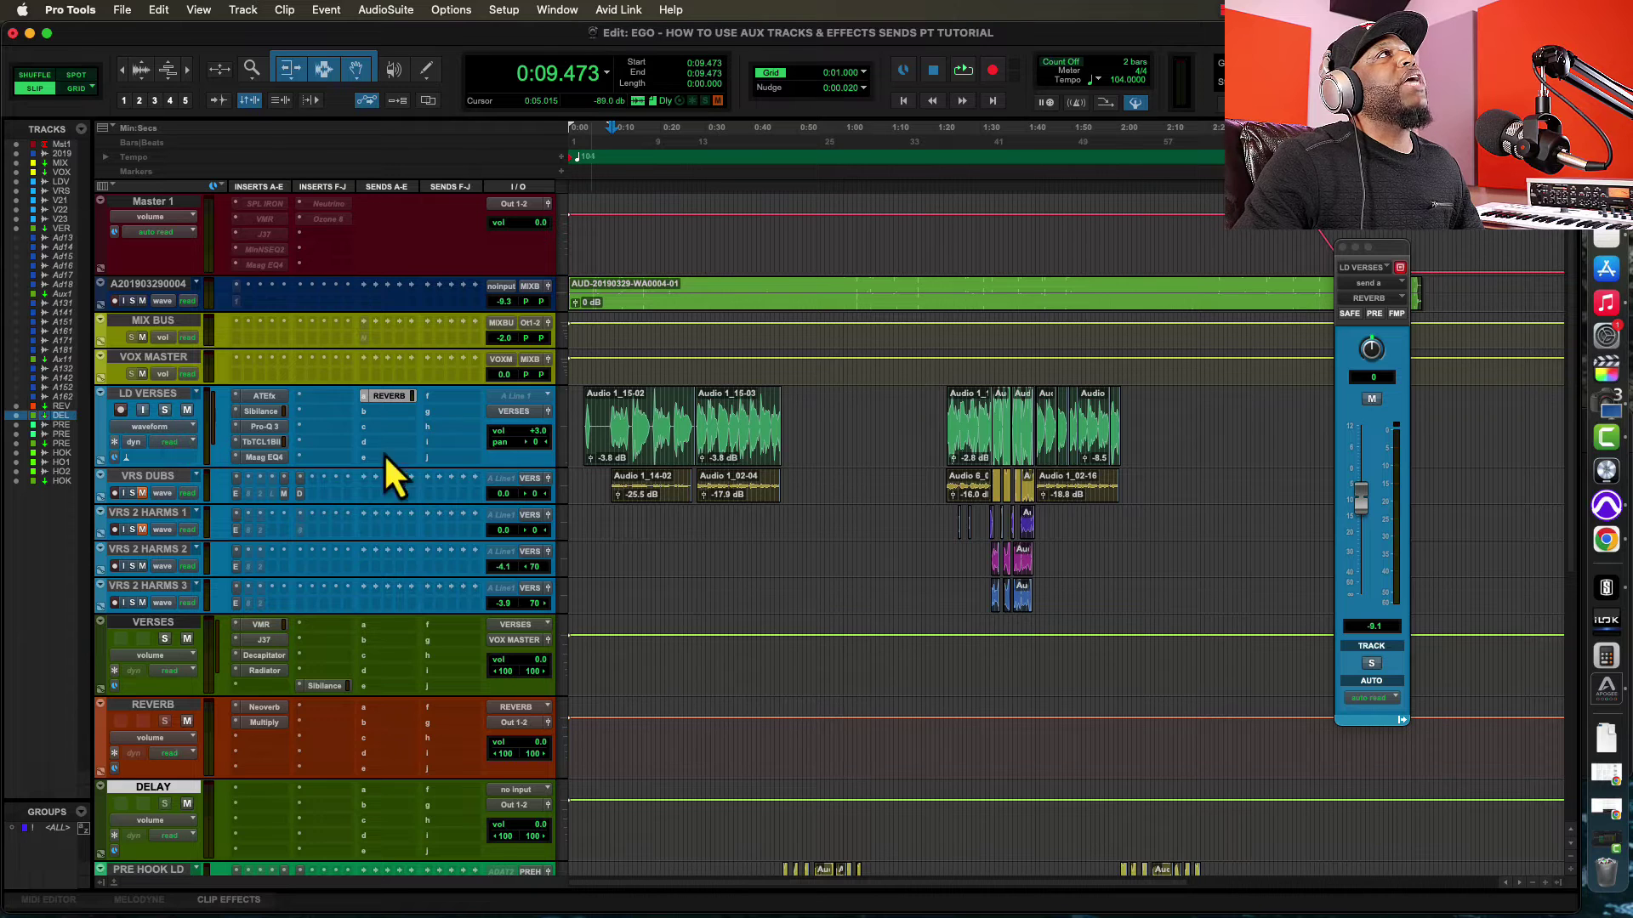
Step: Play the verse from 0:08.916, soloing LD VERSES and the REVERB track to compare them, and clear both solos after stopping
{"action": "left_click", "coordinate": [607, 423]}
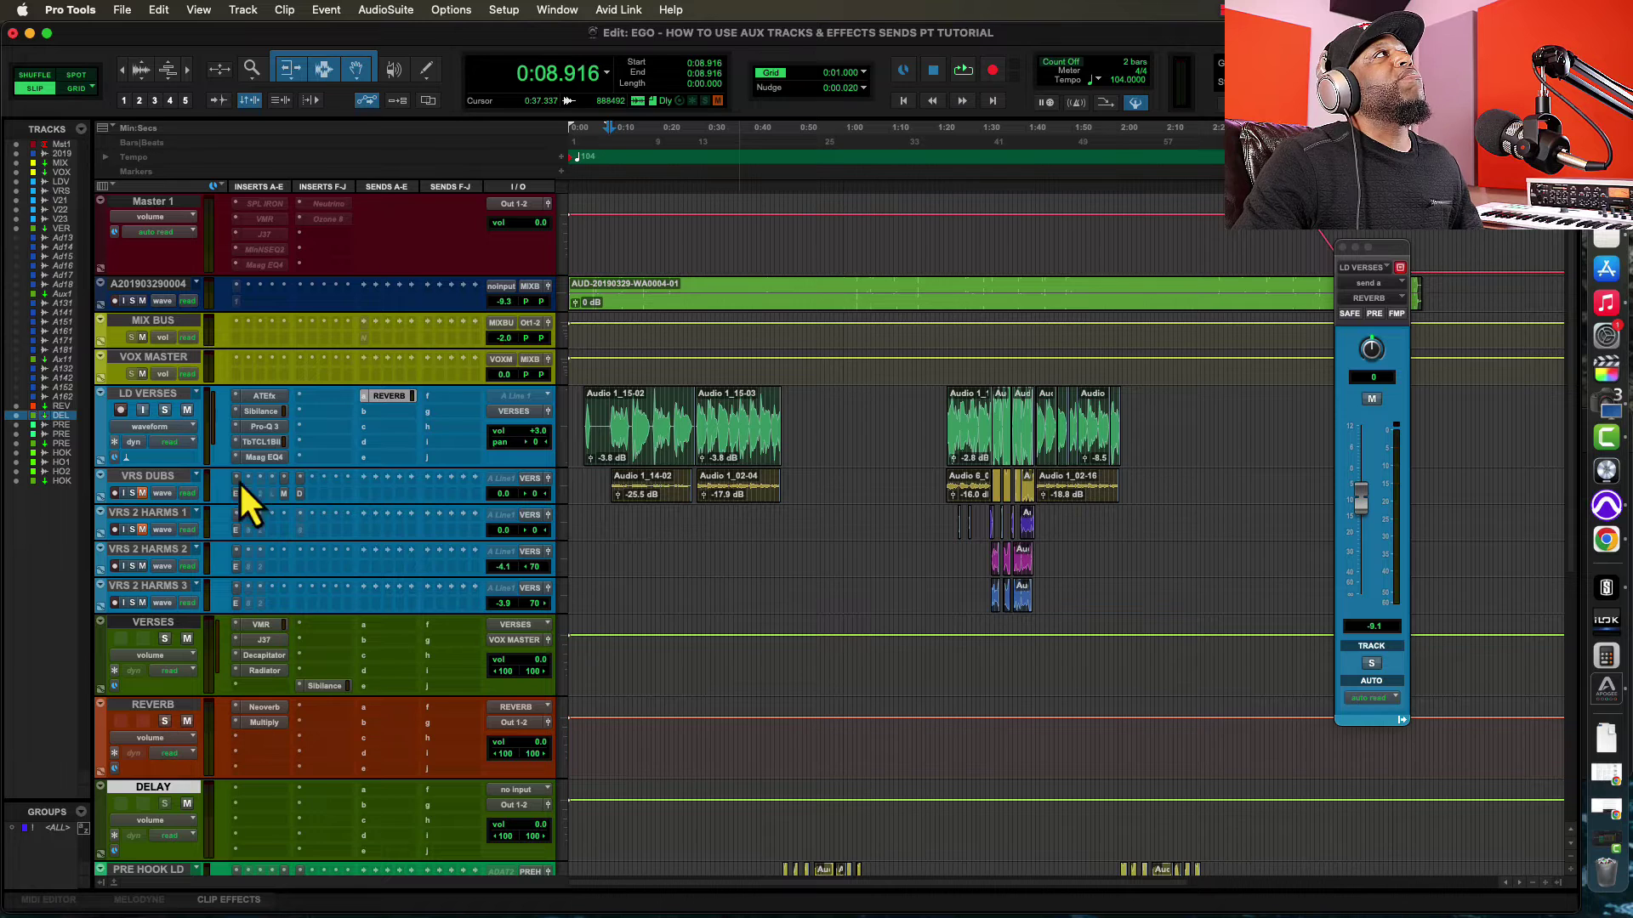
{"action": "key", "text": "space"}
{"action": "left_click", "coordinate": [165, 411]}
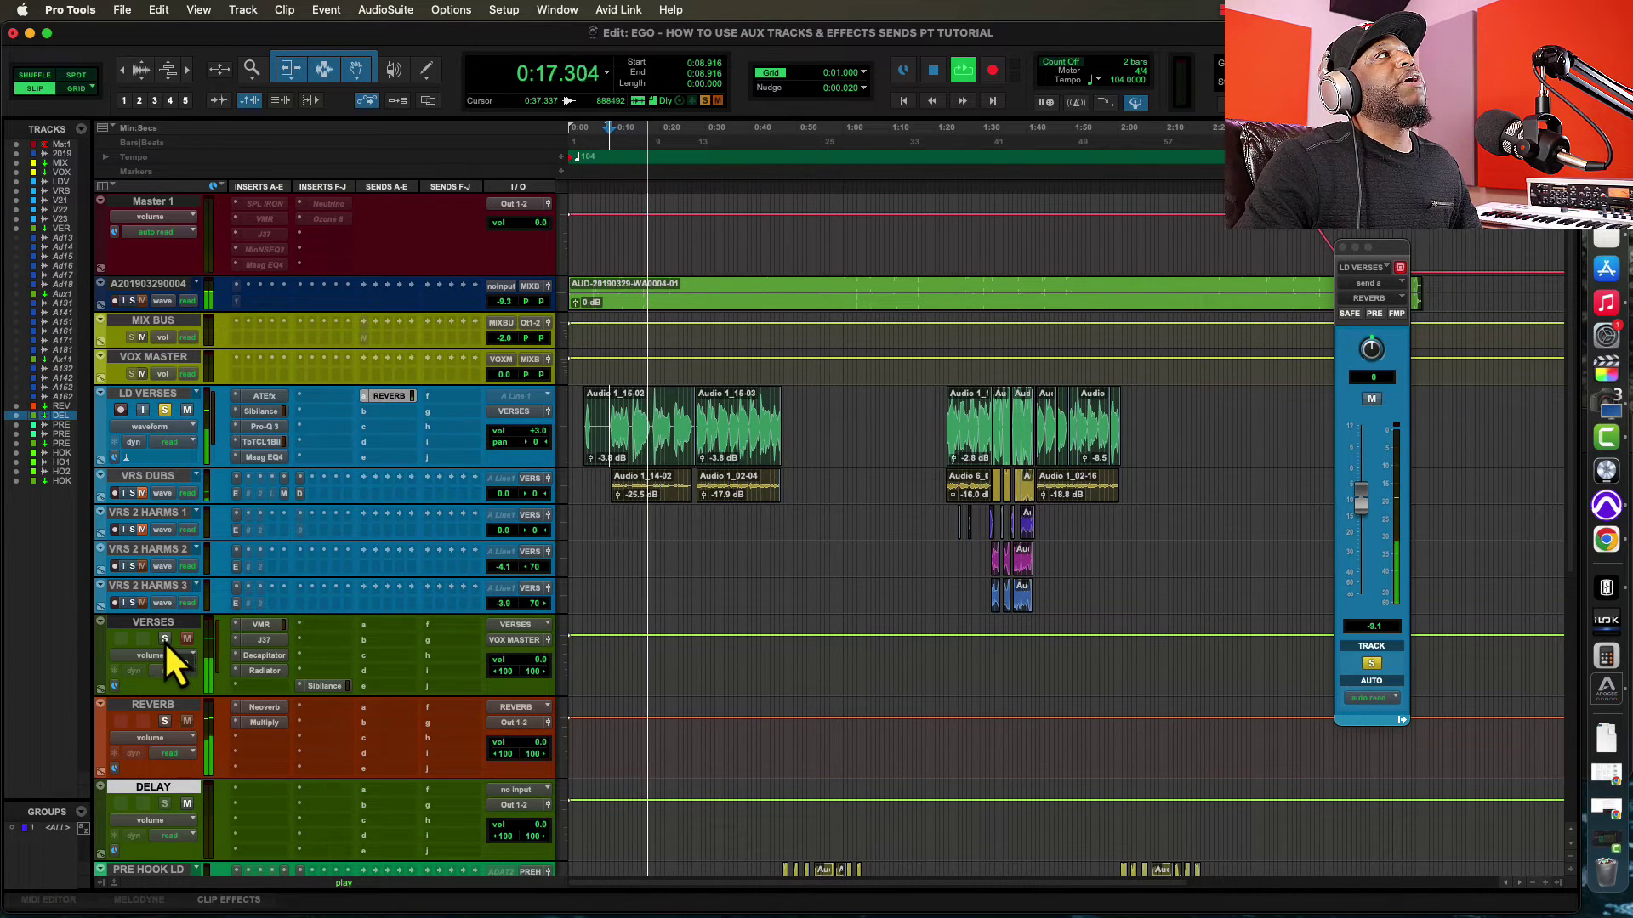
{"action": "left_click", "coordinate": [164, 722]}
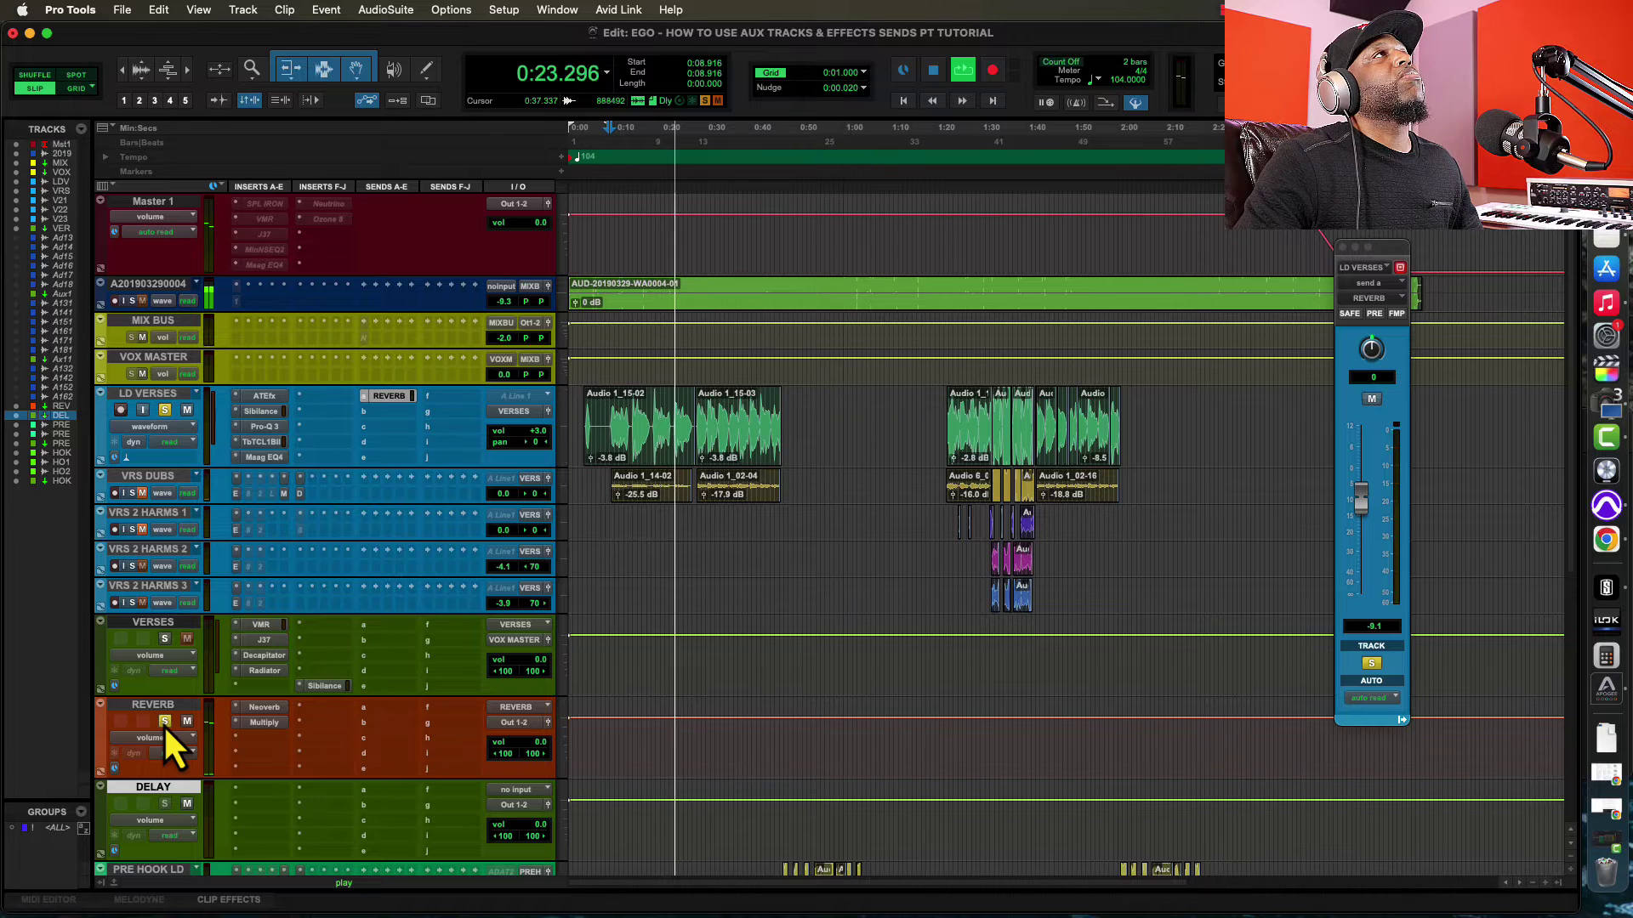
{"action": "key", "text": "space"}
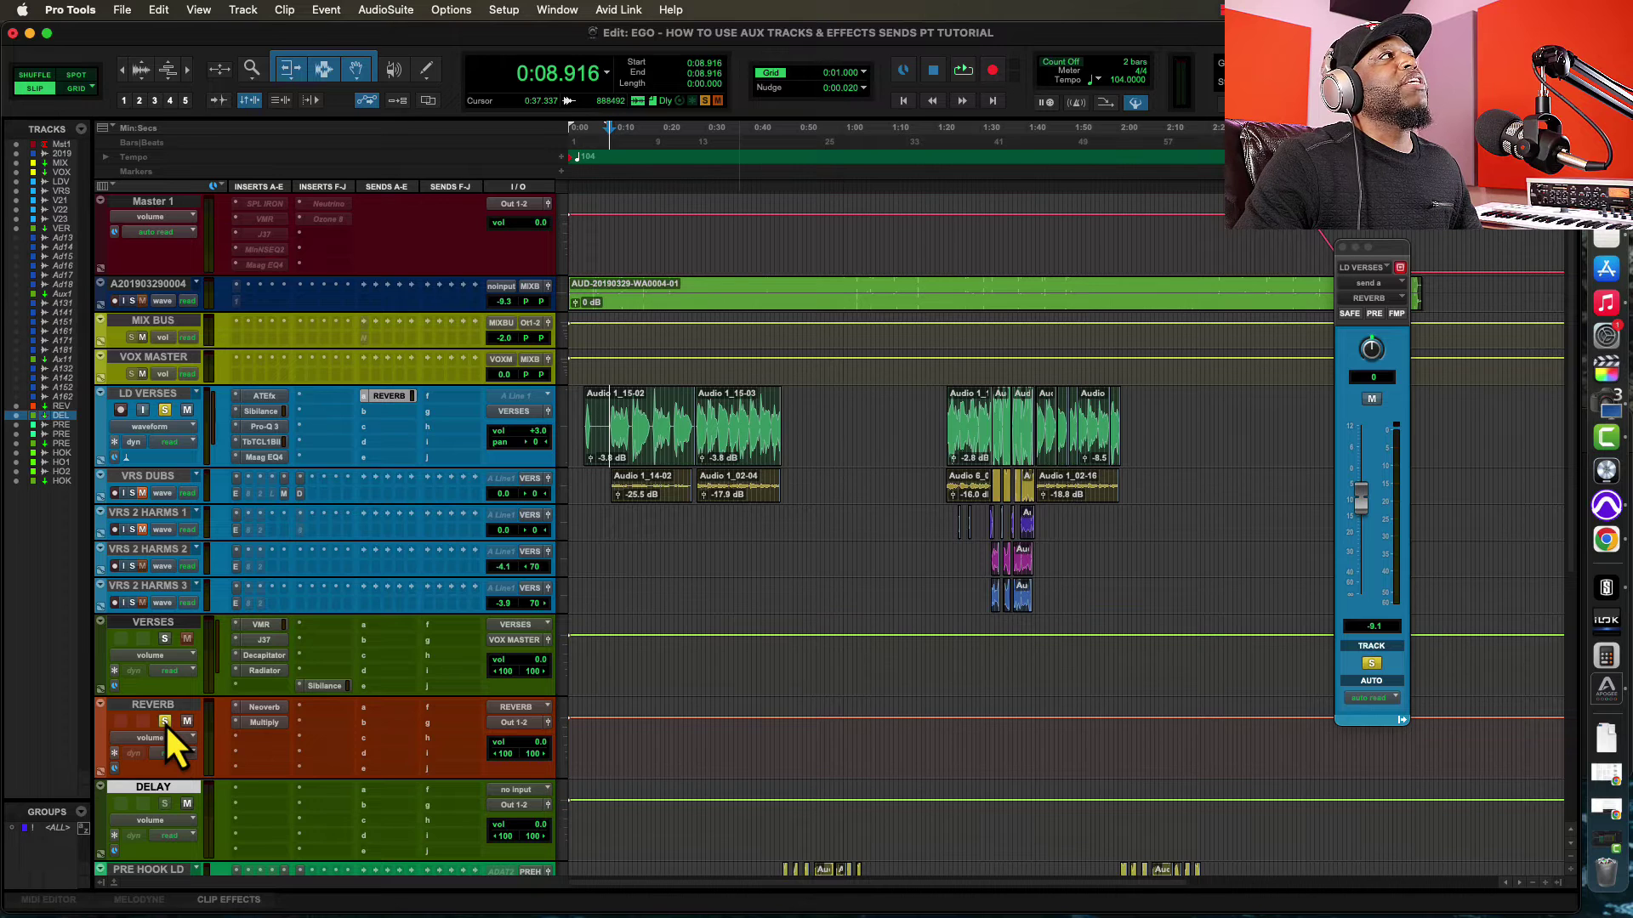
{"action": "left_click", "coordinate": [165, 721]}
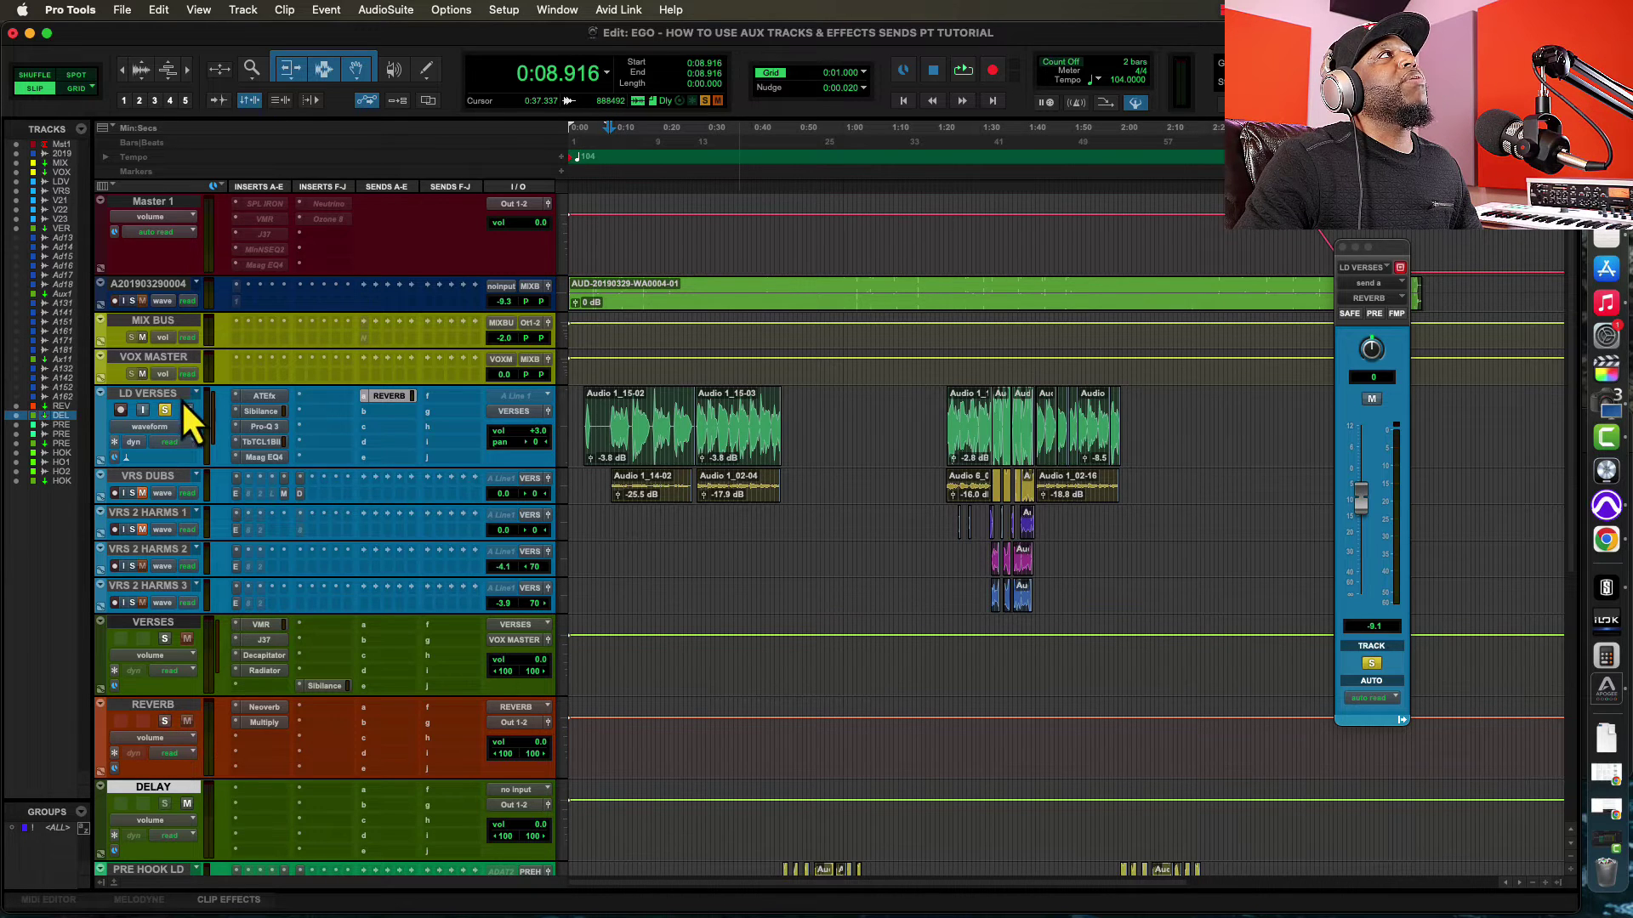
{"action": "left_click", "coordinate": [165, 410]}
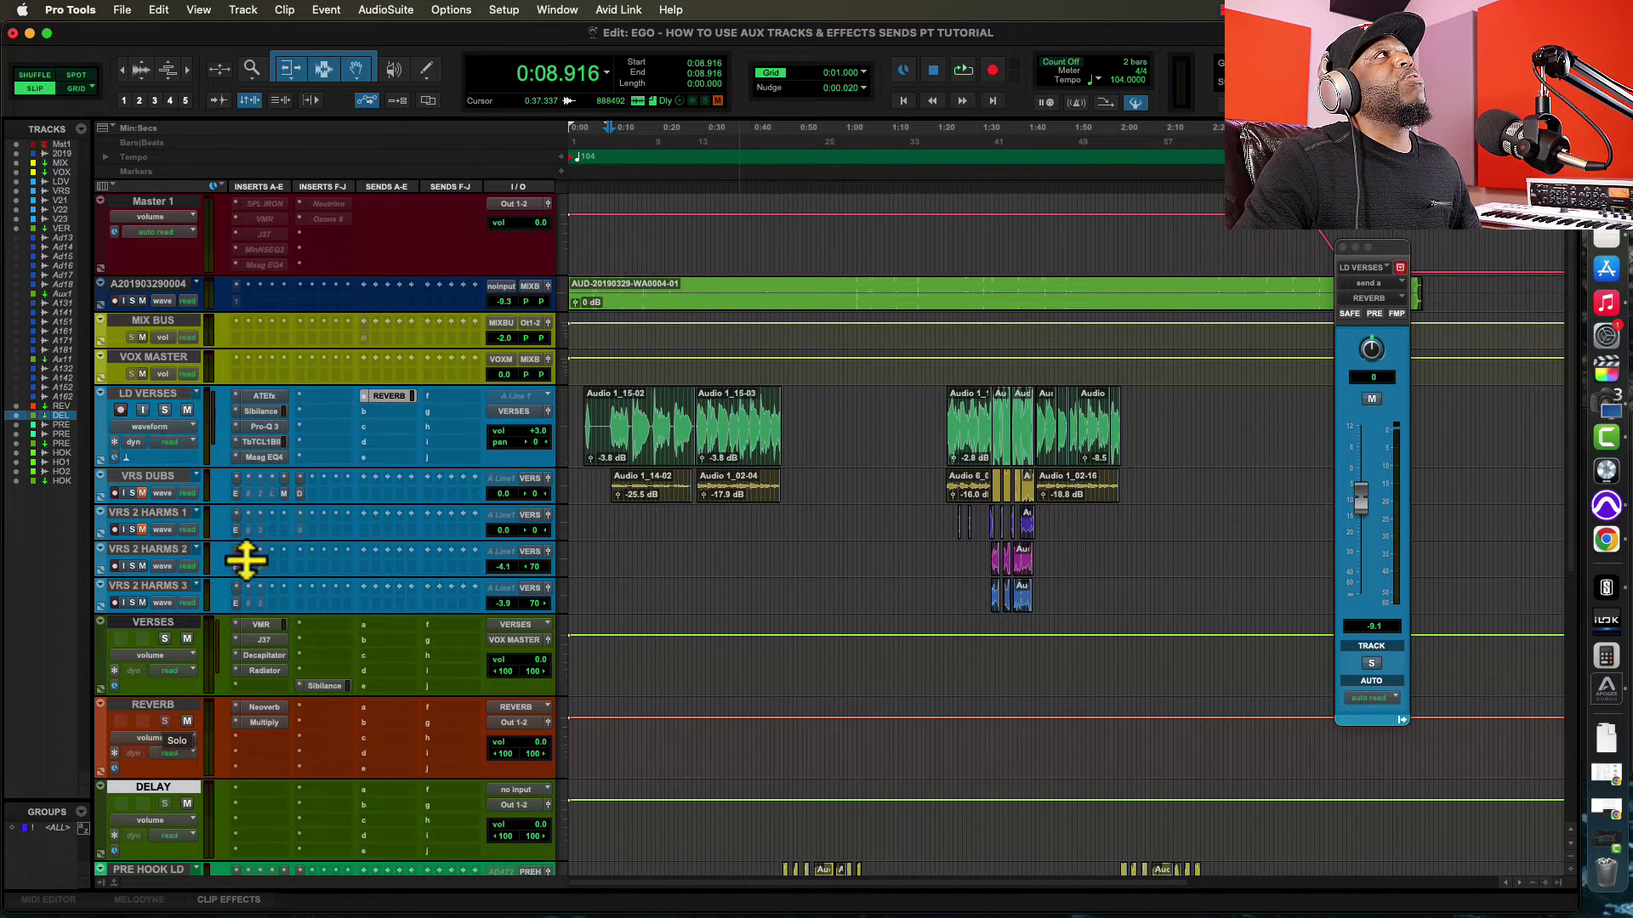
Step: Solo LD VERSES and lower its REVERB send level to -16.6 dB during playback from 0:08.916
{"action": "left_click", "coordinate": [165, 411]}
{"action": "key", "text": "space"}
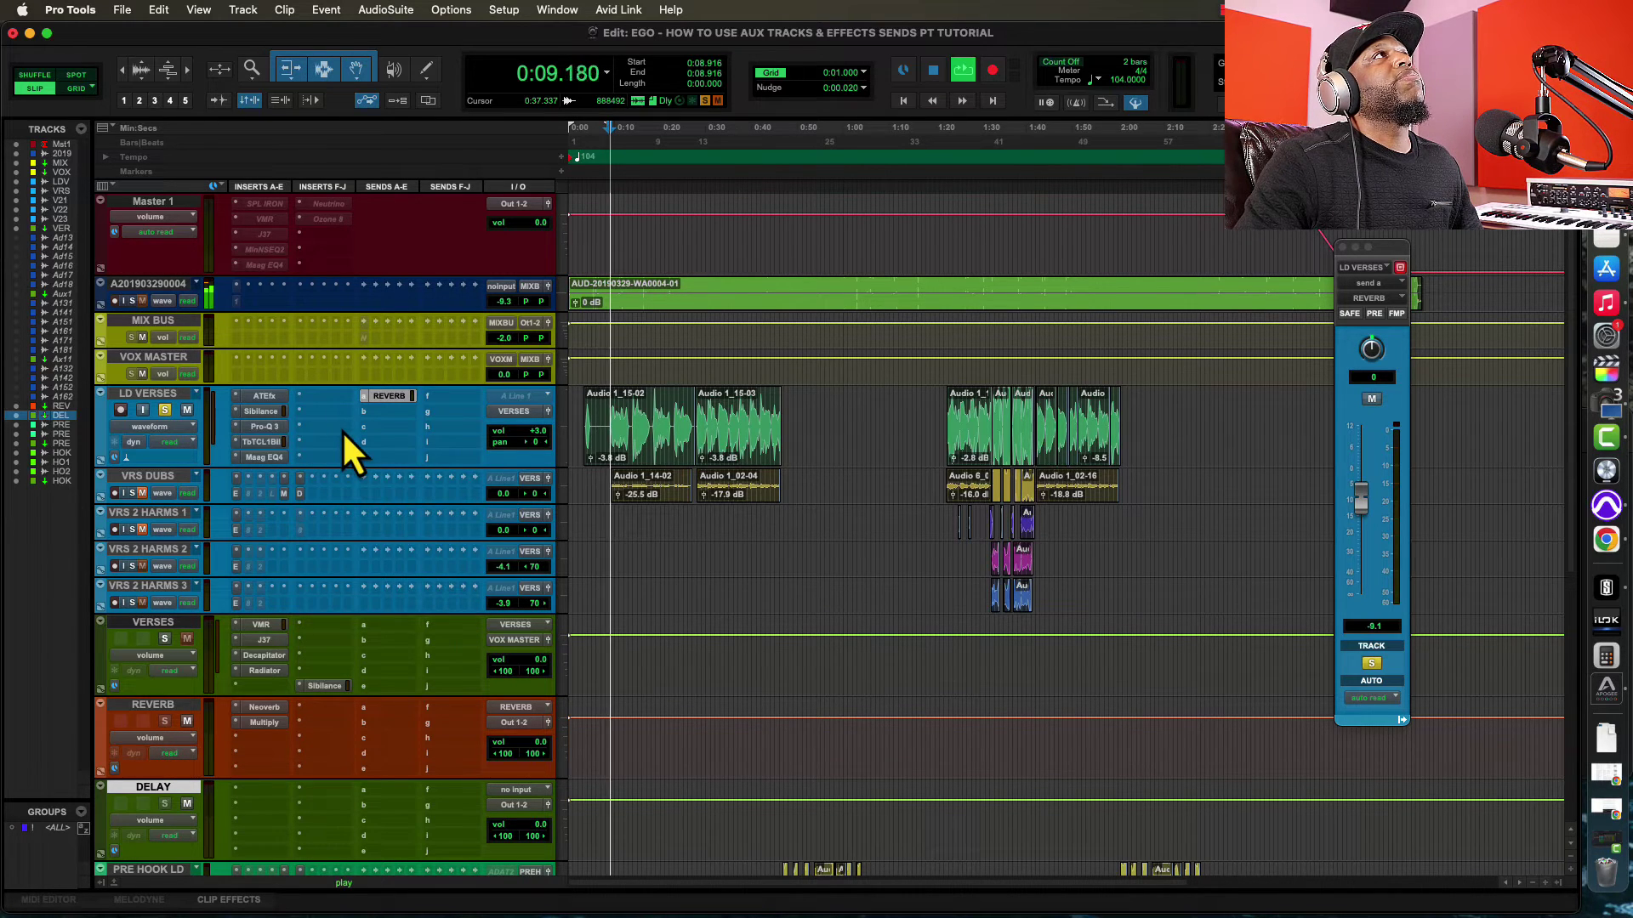
{"action": "mouse_move", "coordinate": [1362, 504]}
{"action": "left_mouse_down"}
{"action": "mouse_move", "coordinate": [1364, 548]}
{"action": "mouse_move", "coordinate": [1364, 532]}
{"action": "left_mouse_up"}
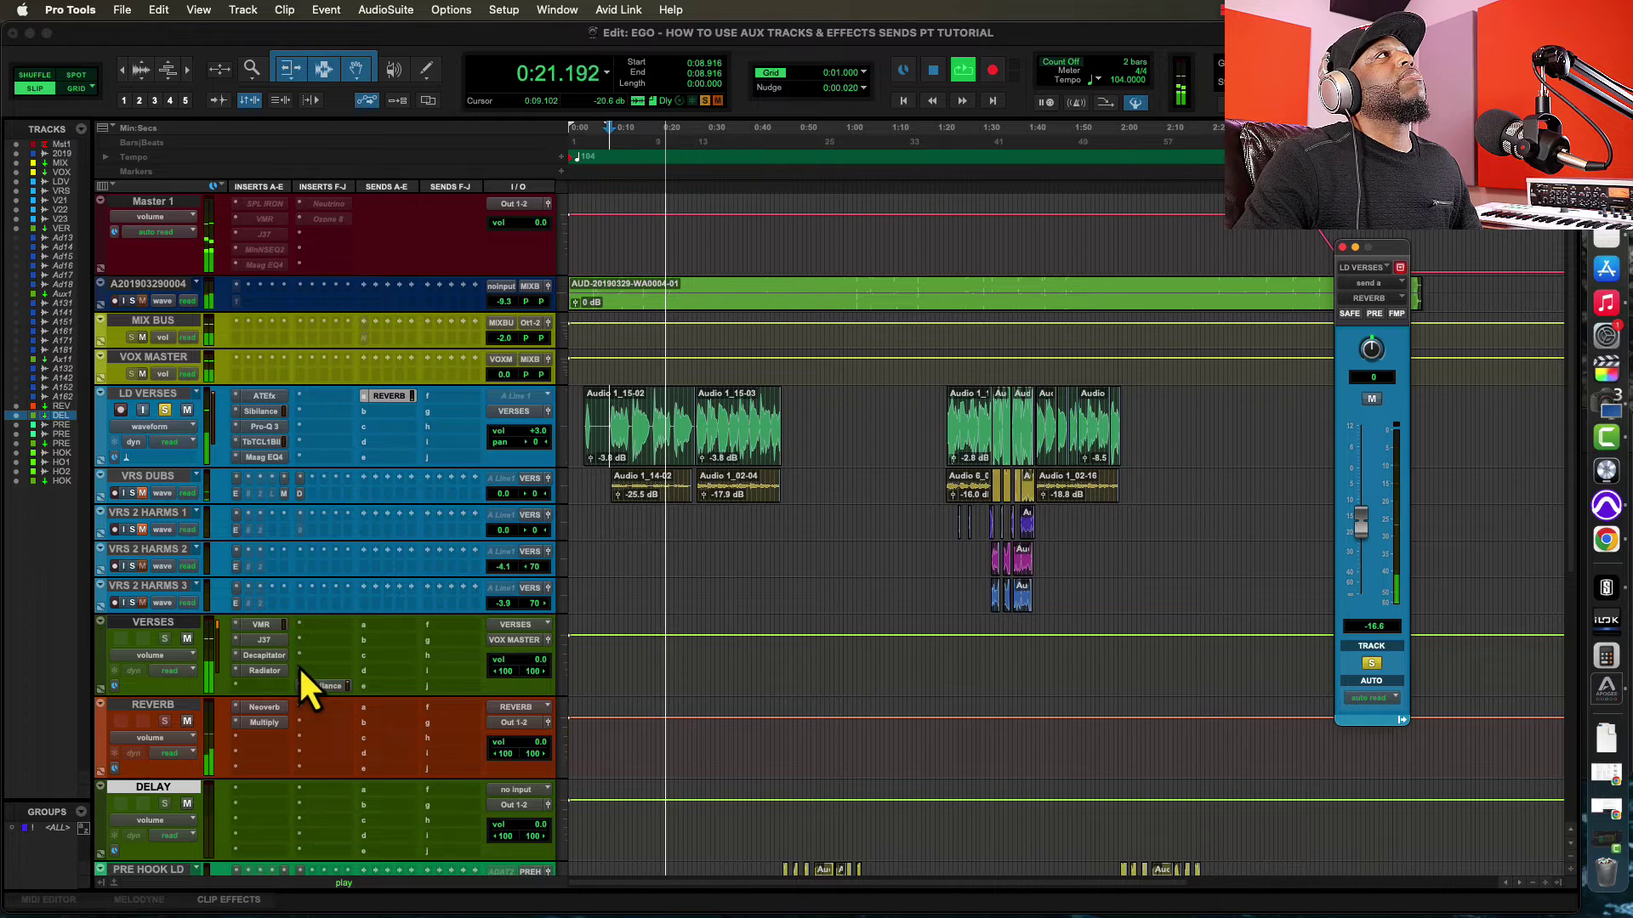
{"action": "key", "text": "space"}
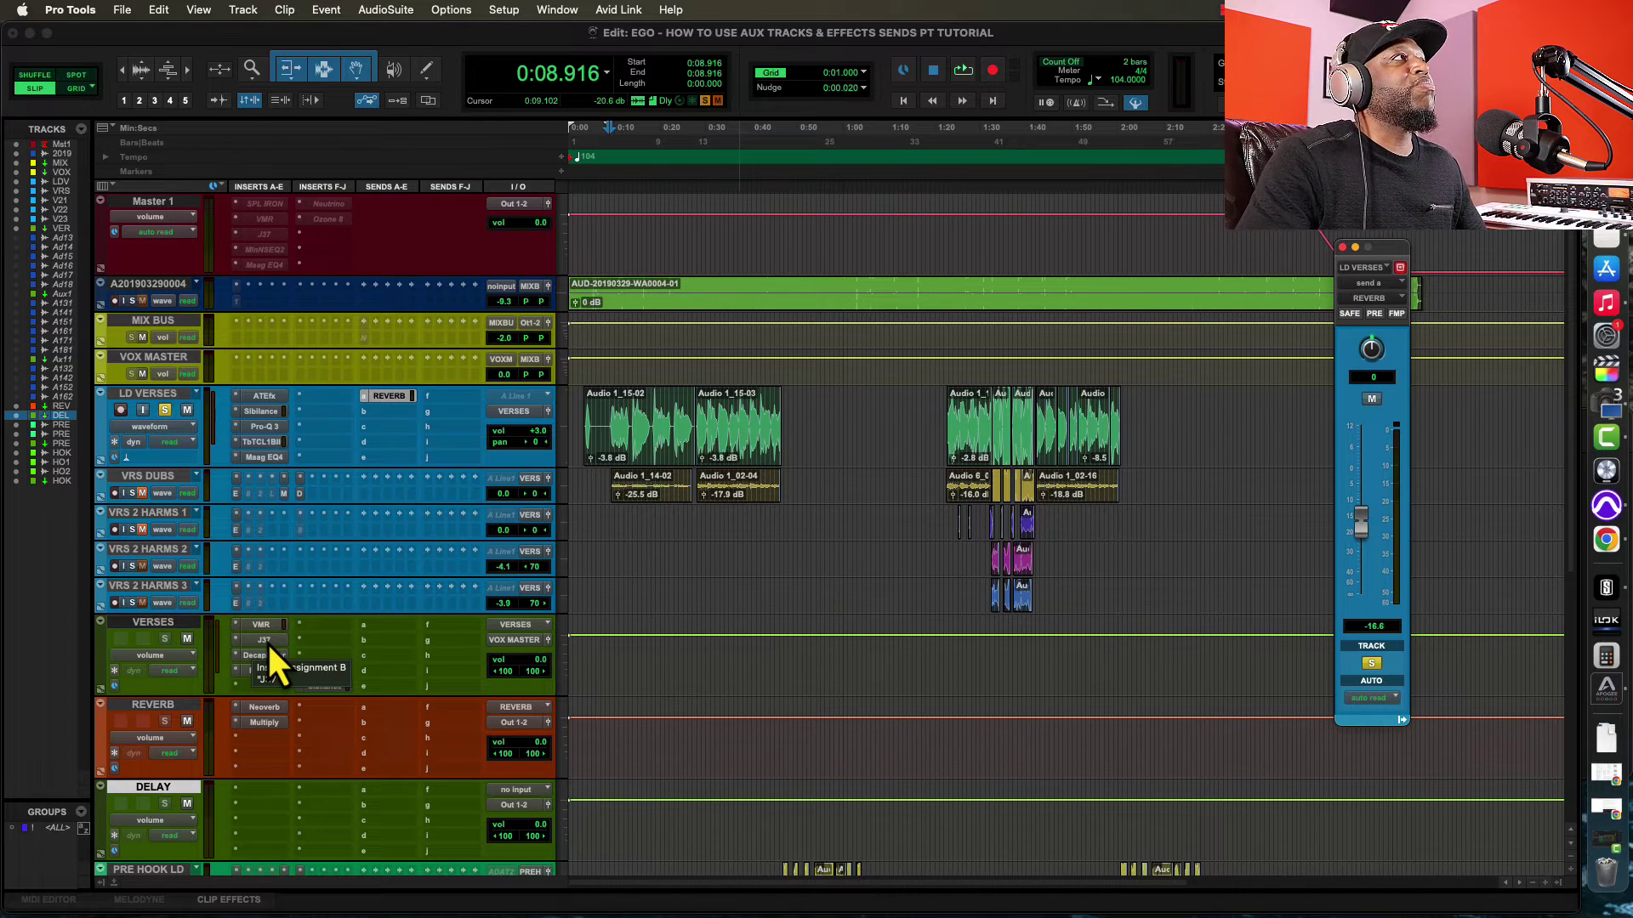
{"action": "left_click", "coordinate": [166, 641], "text": "super"}
{"action": "left_click", "coordinate": [165, 643], "text": "super"}
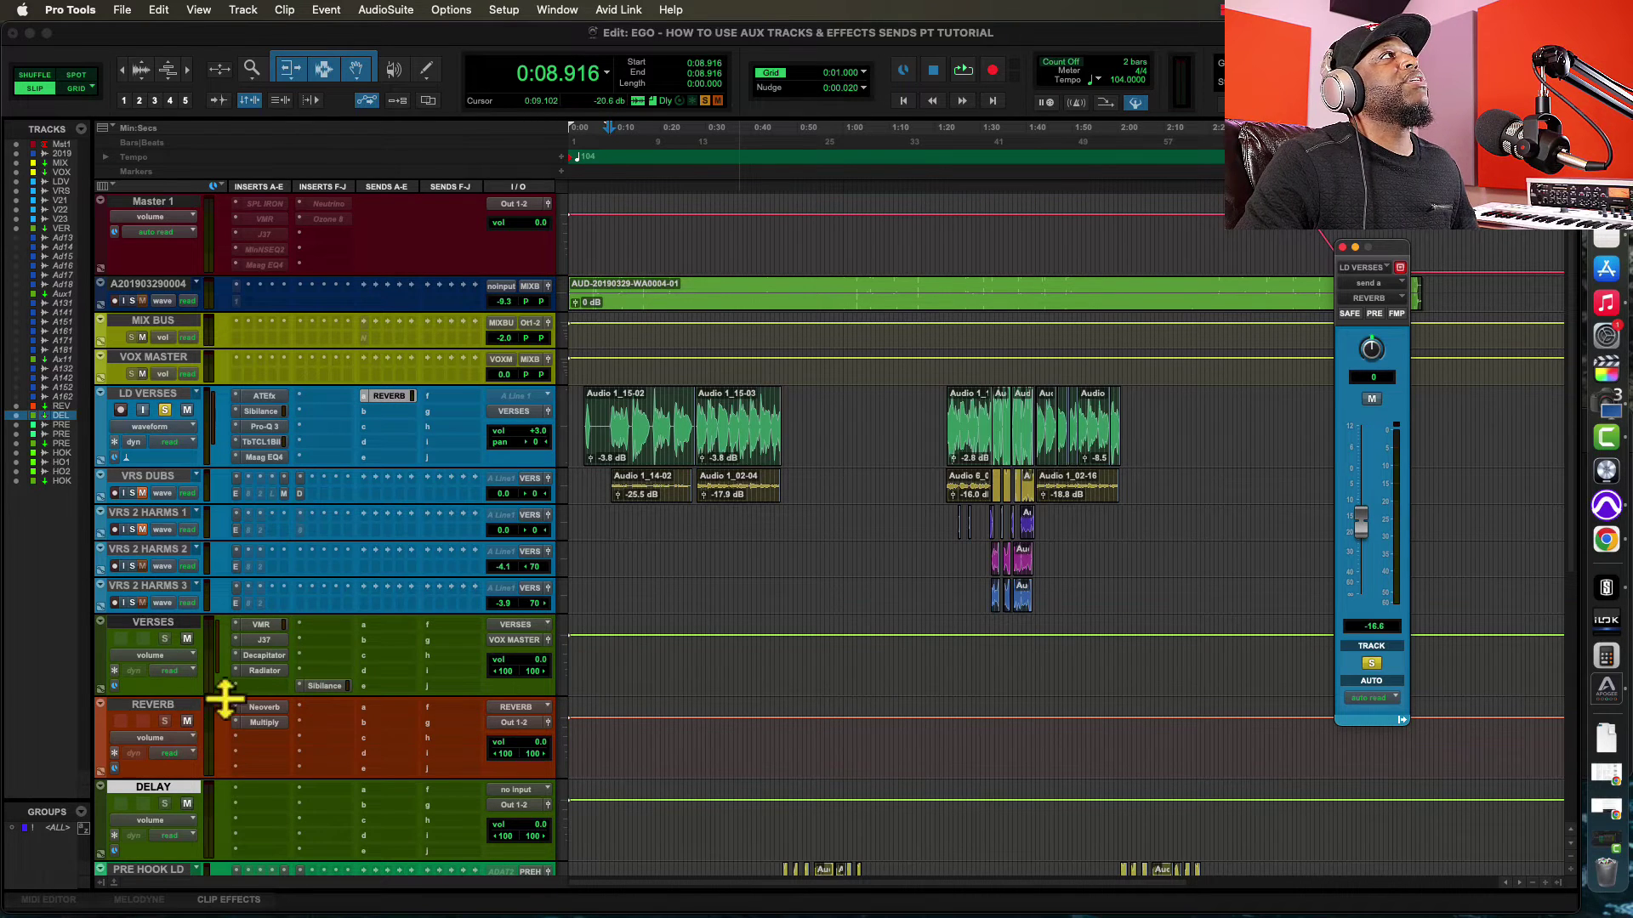
{"action": "scroll", "coordinate": [940, 684], "scroll_direction": "down", "scroll_amount": 2}
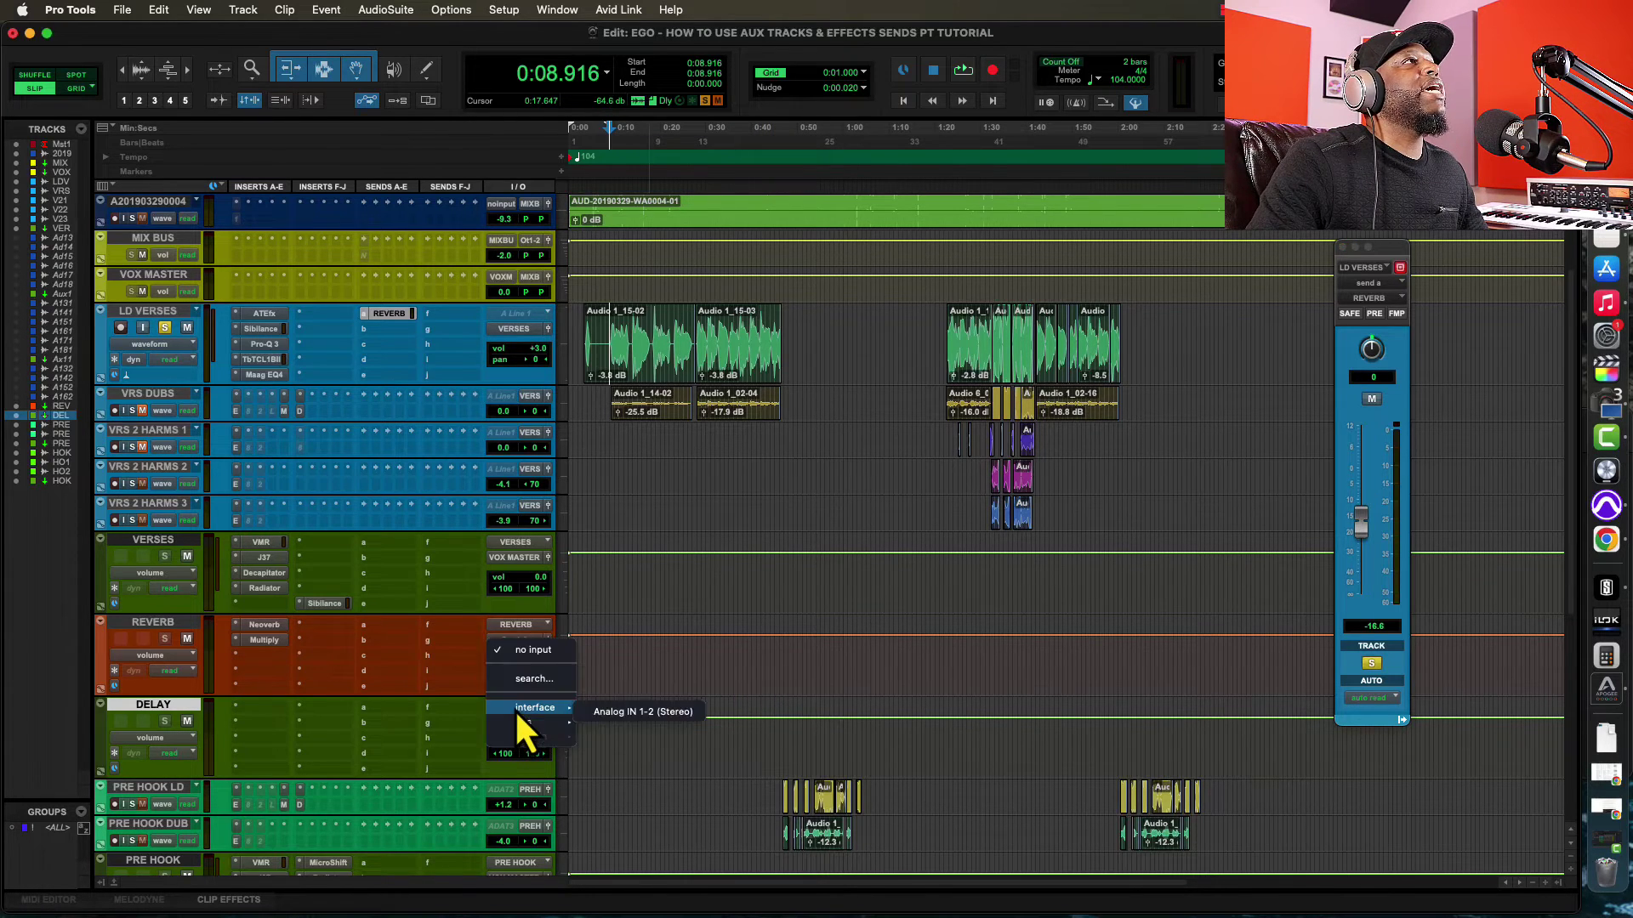
{"action": "left_click", "coordinate": [514, 710]}
{"action": "mouse_move", "coordinate": [516, 724]}
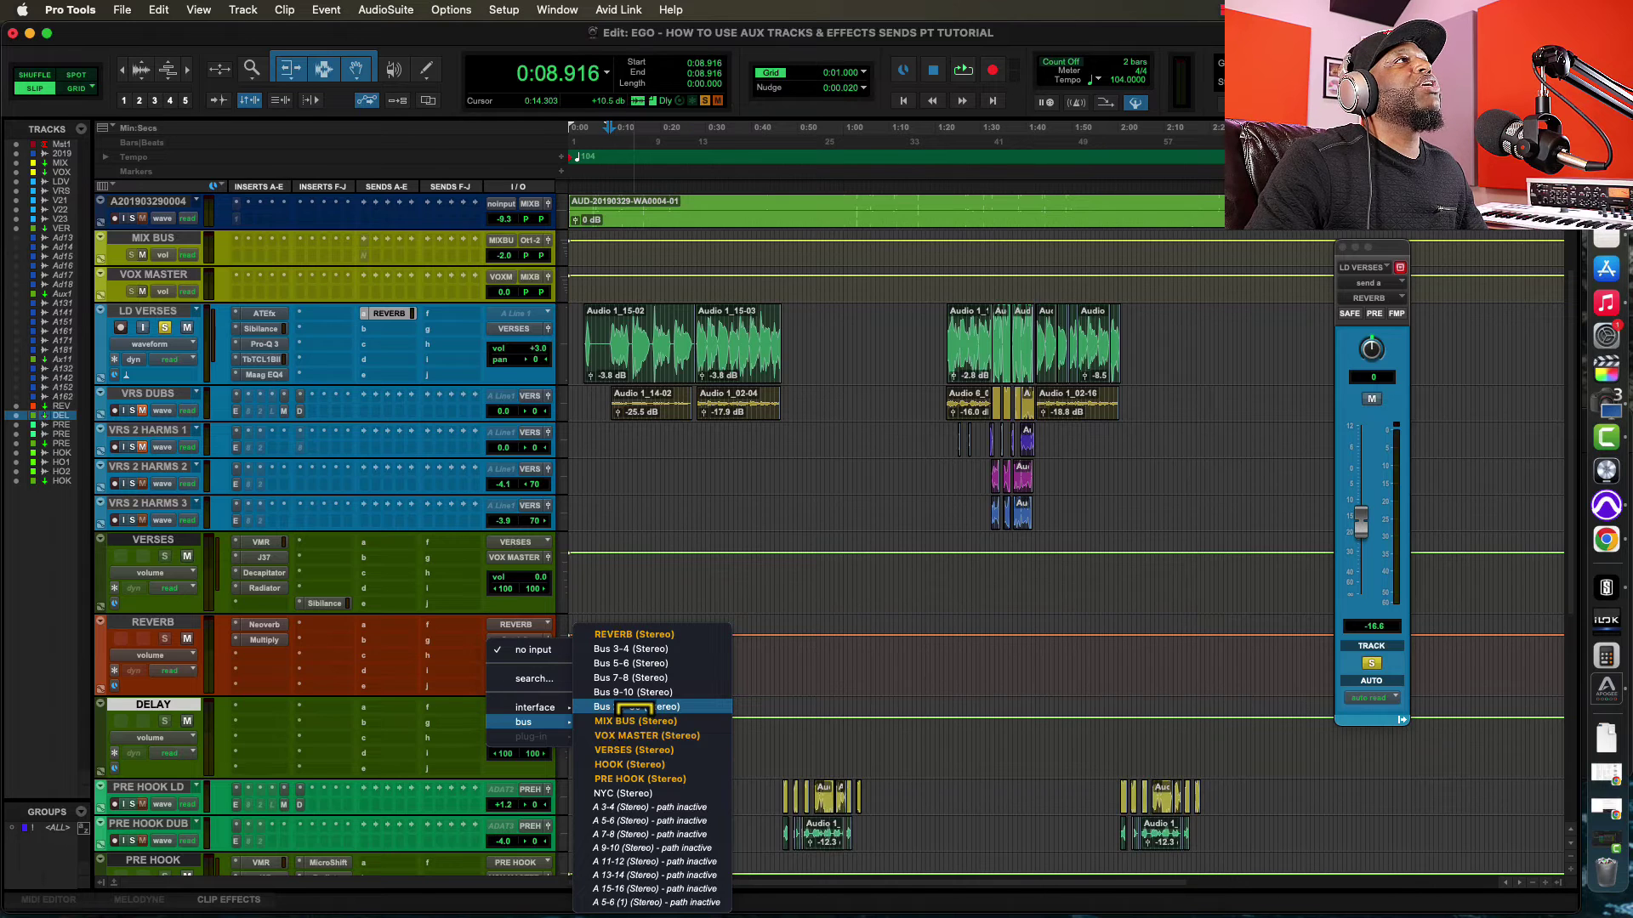
{"action": "left_click", "coordinate": [667, 536]}
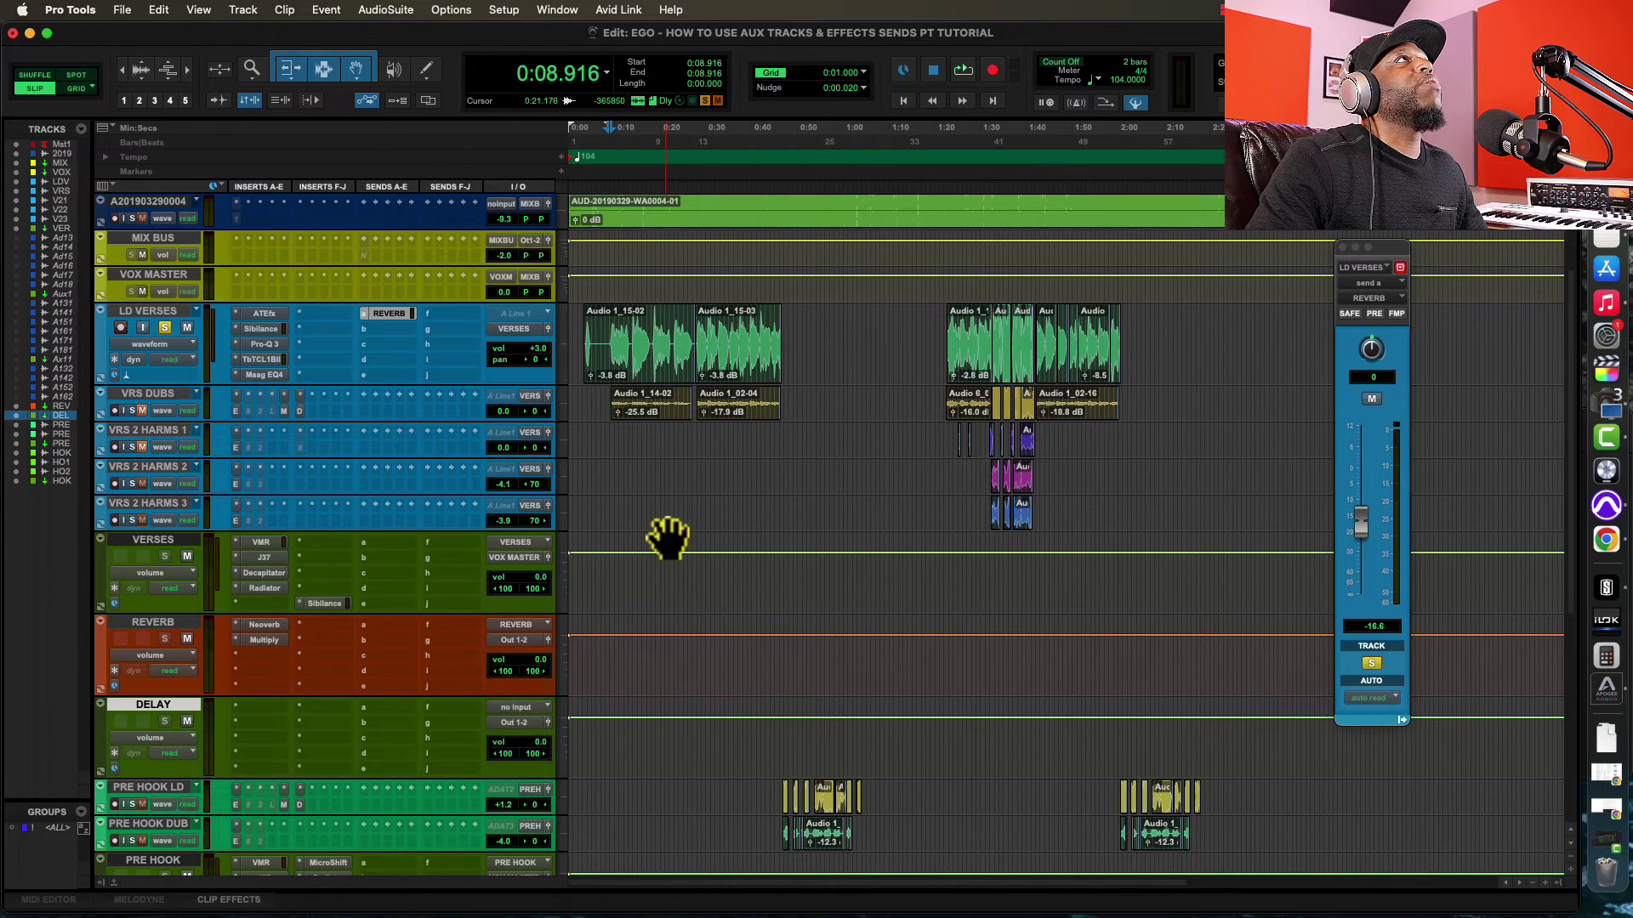
Step: Create one new stereo bus path with auto-created sub paths in the I/O Setup
{"action": "left_click", "coordinate": [508, 12]}
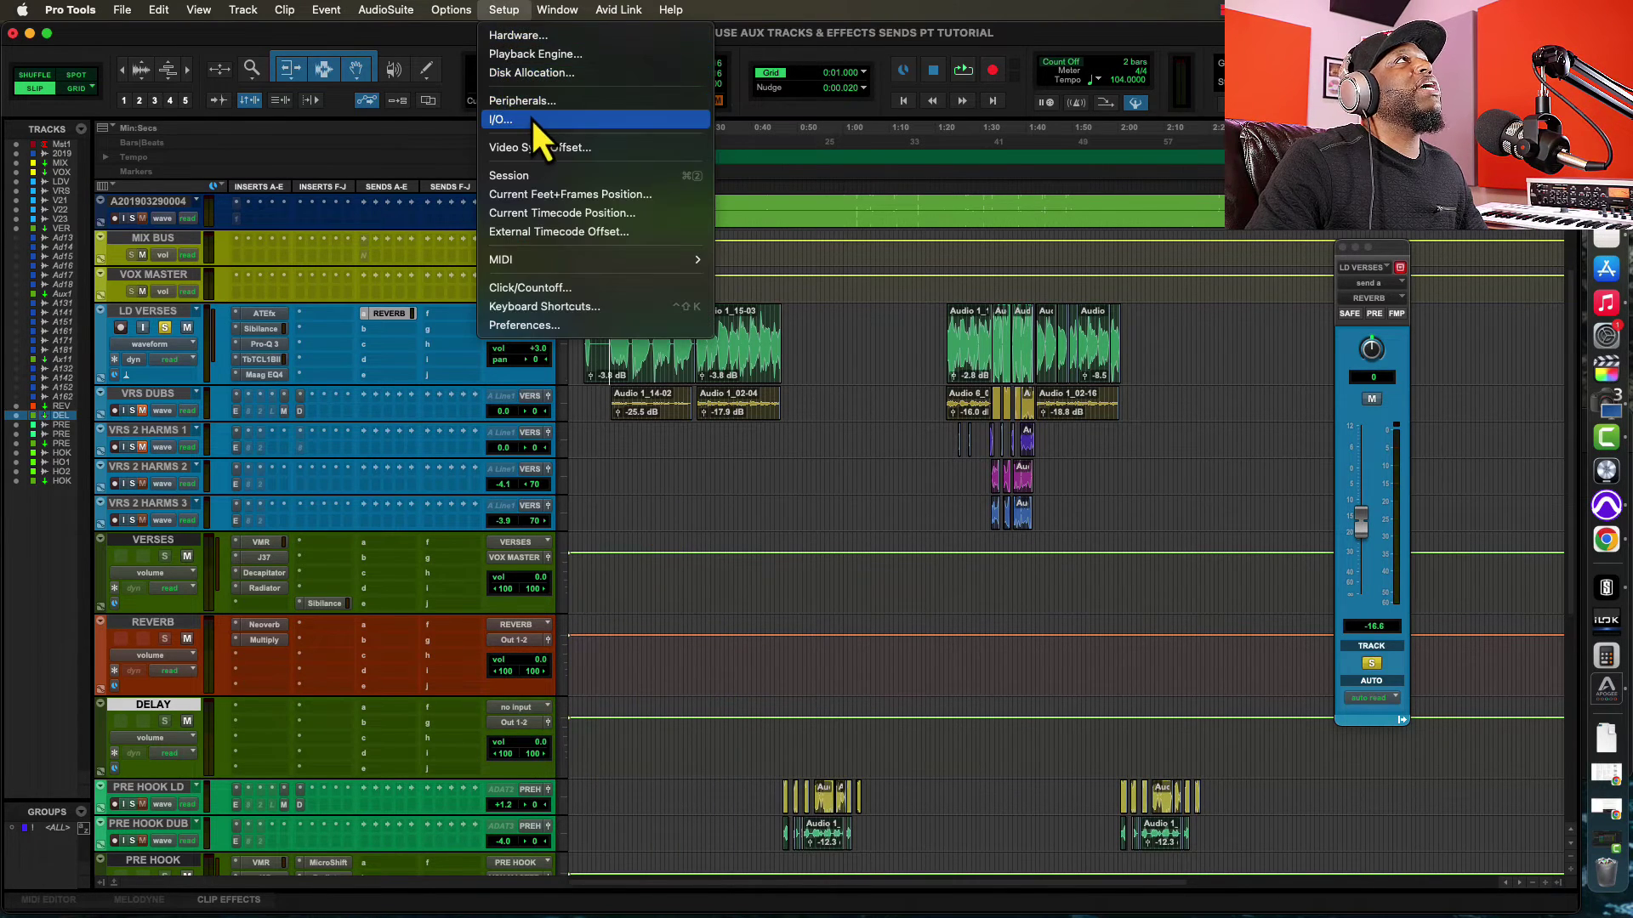
{"action": "left_click", "coordinate": [531, 119]}
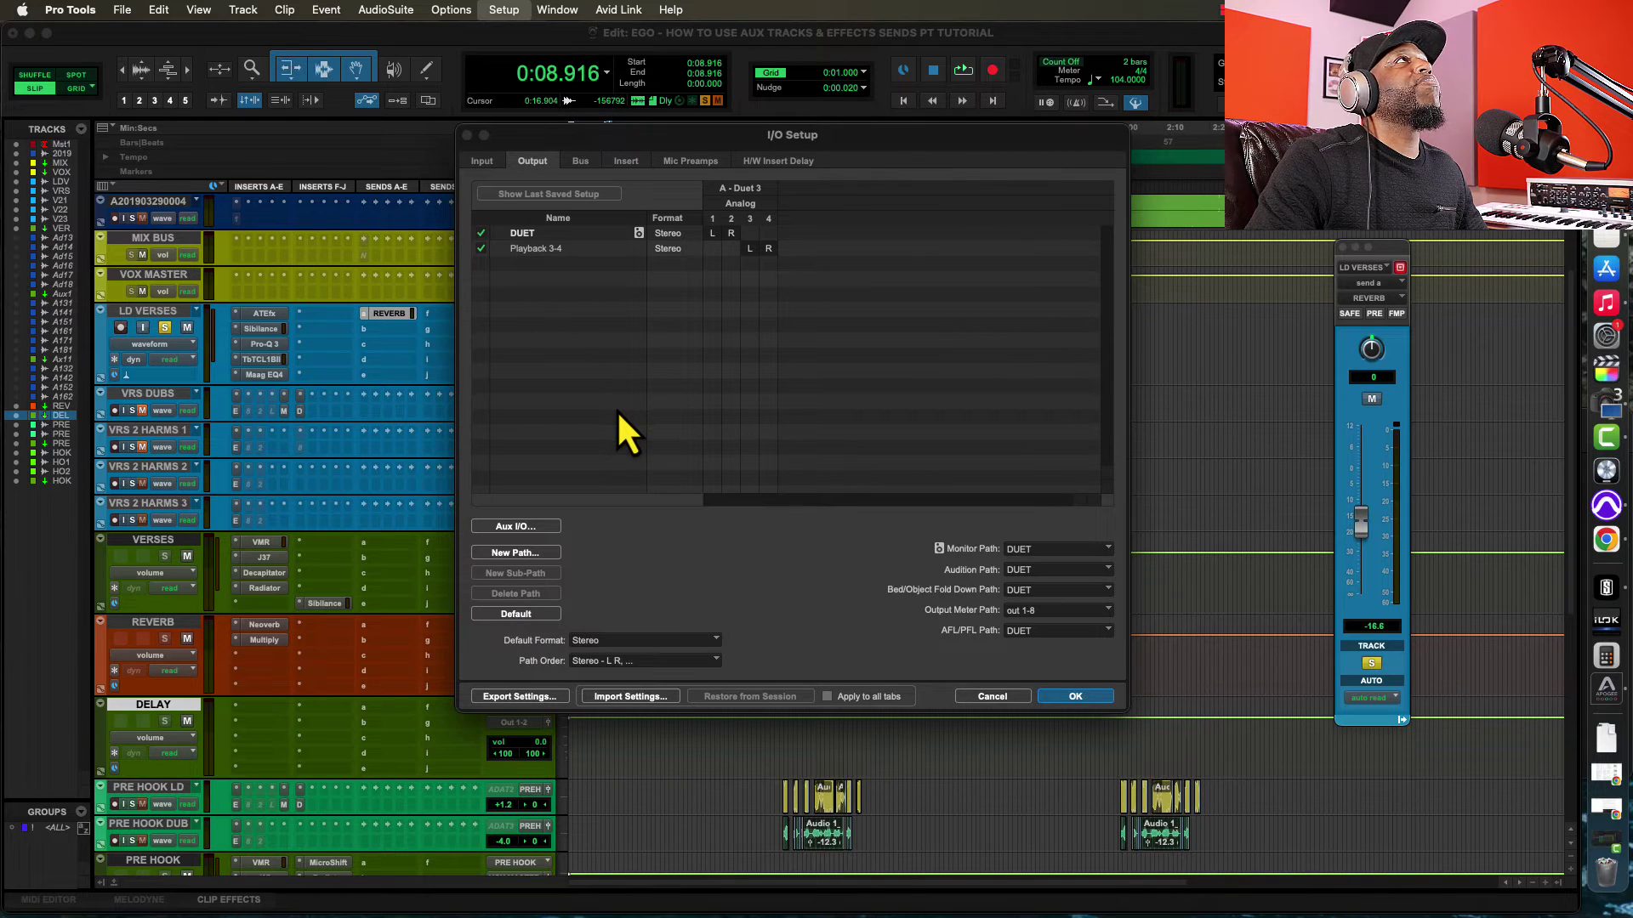
{"action": "left_click", "coordinate": [581, 163]}
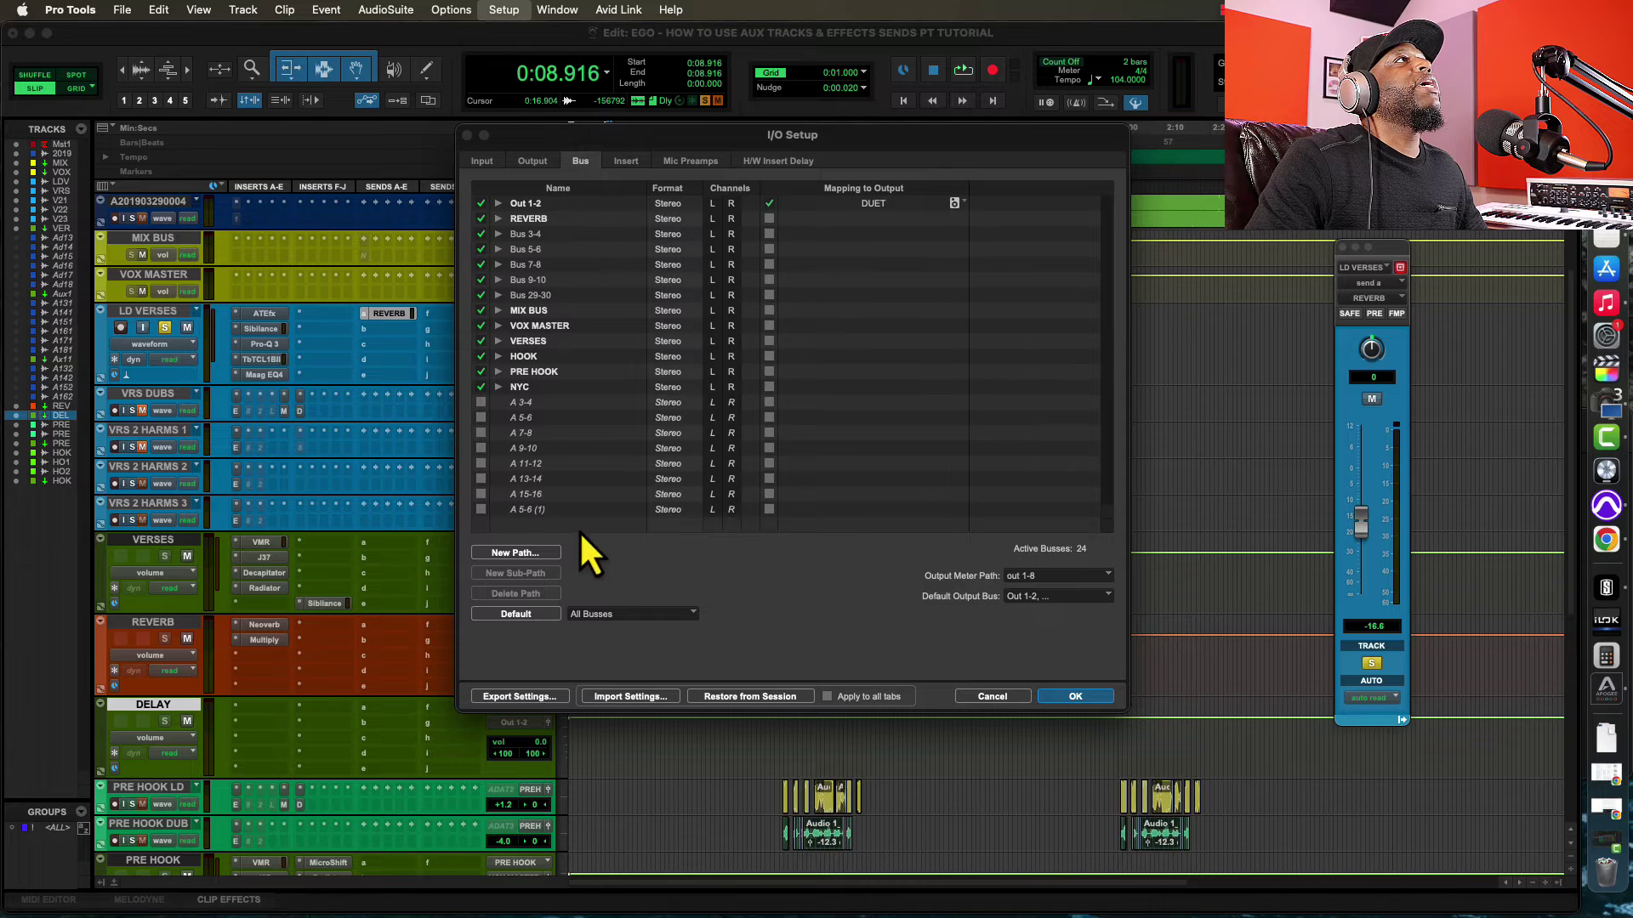
{"action": "left_click", "coordinate": [521, 562]}
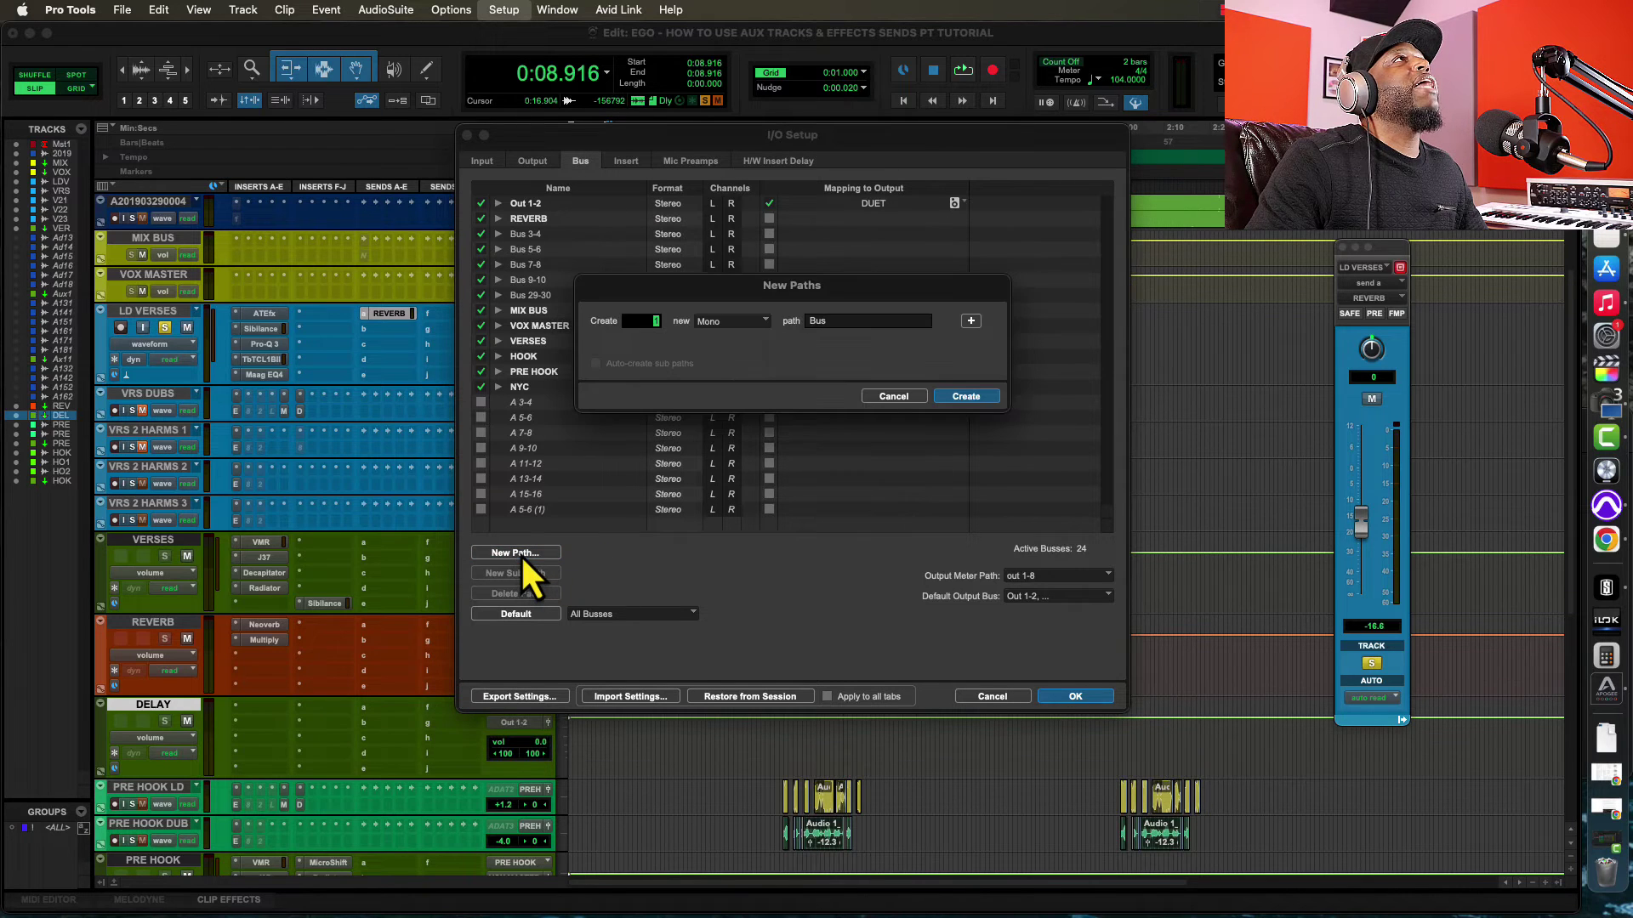
{"action": "left_click", "coordinate": [746, 322]}
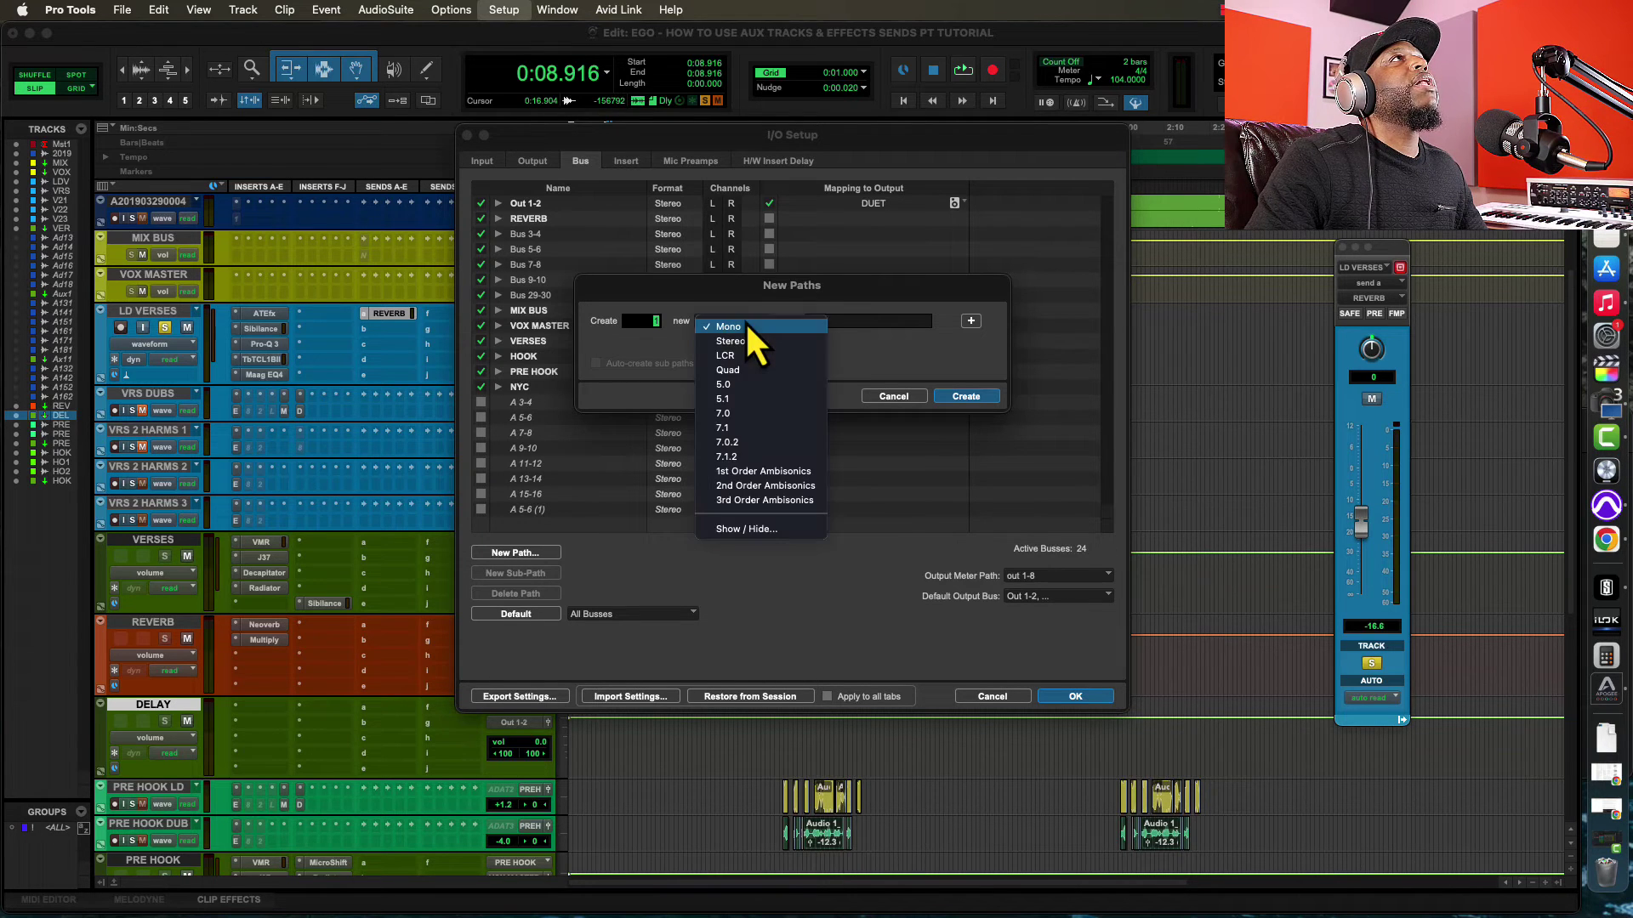
{"action": "left_click", "coordinate": [738, 340]}
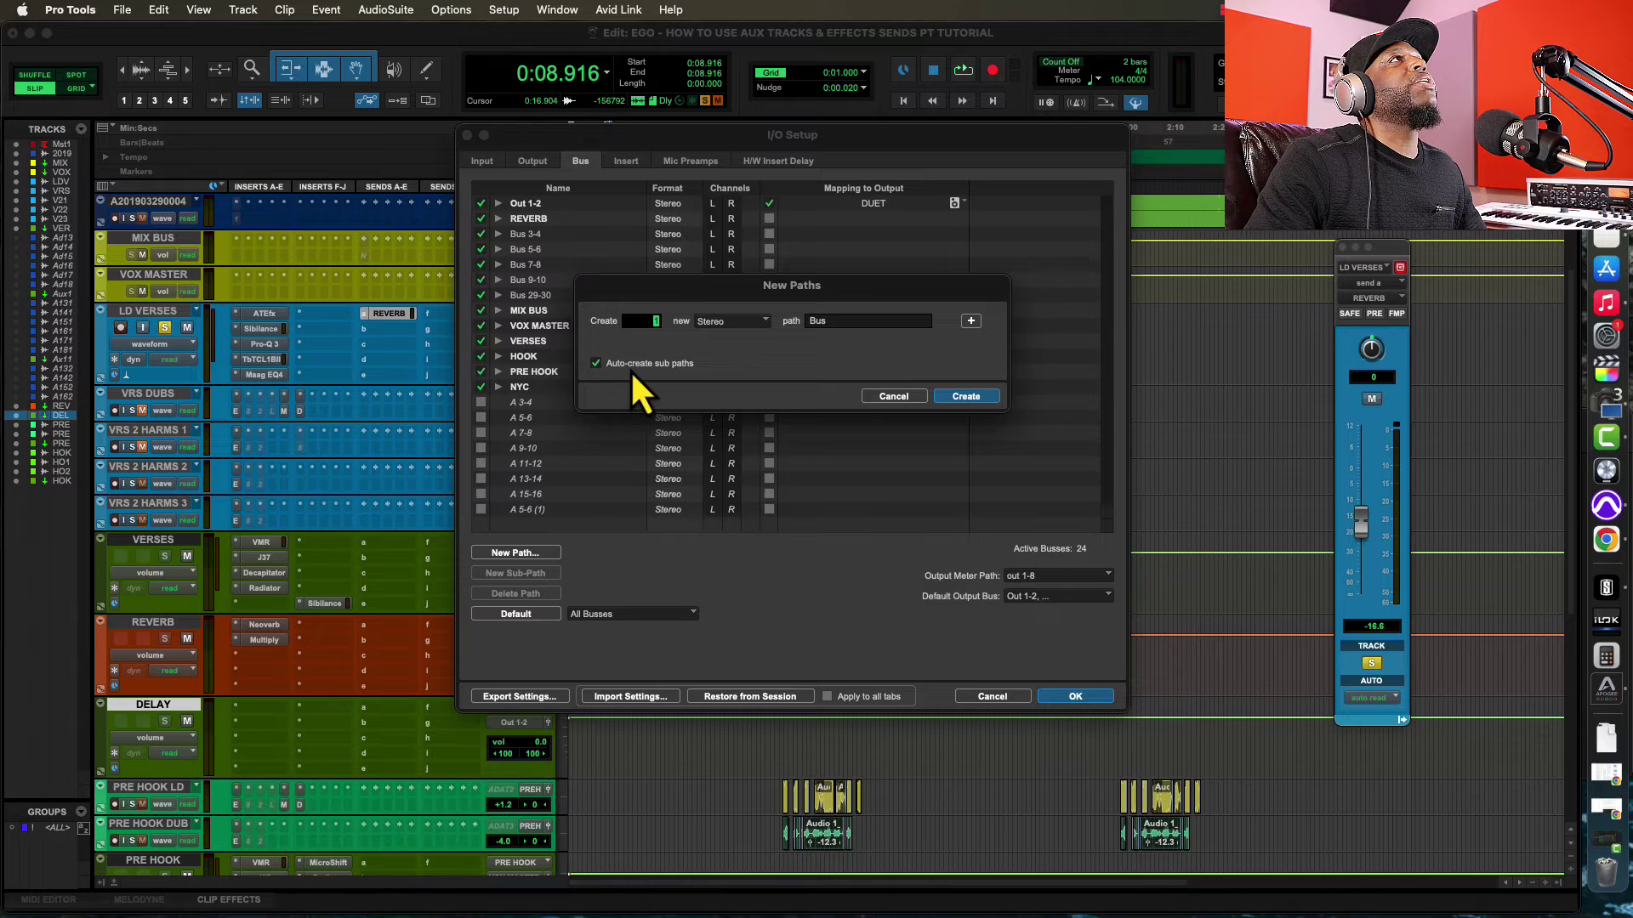
{"action": "left_click", "coordinate": [965, 396]}
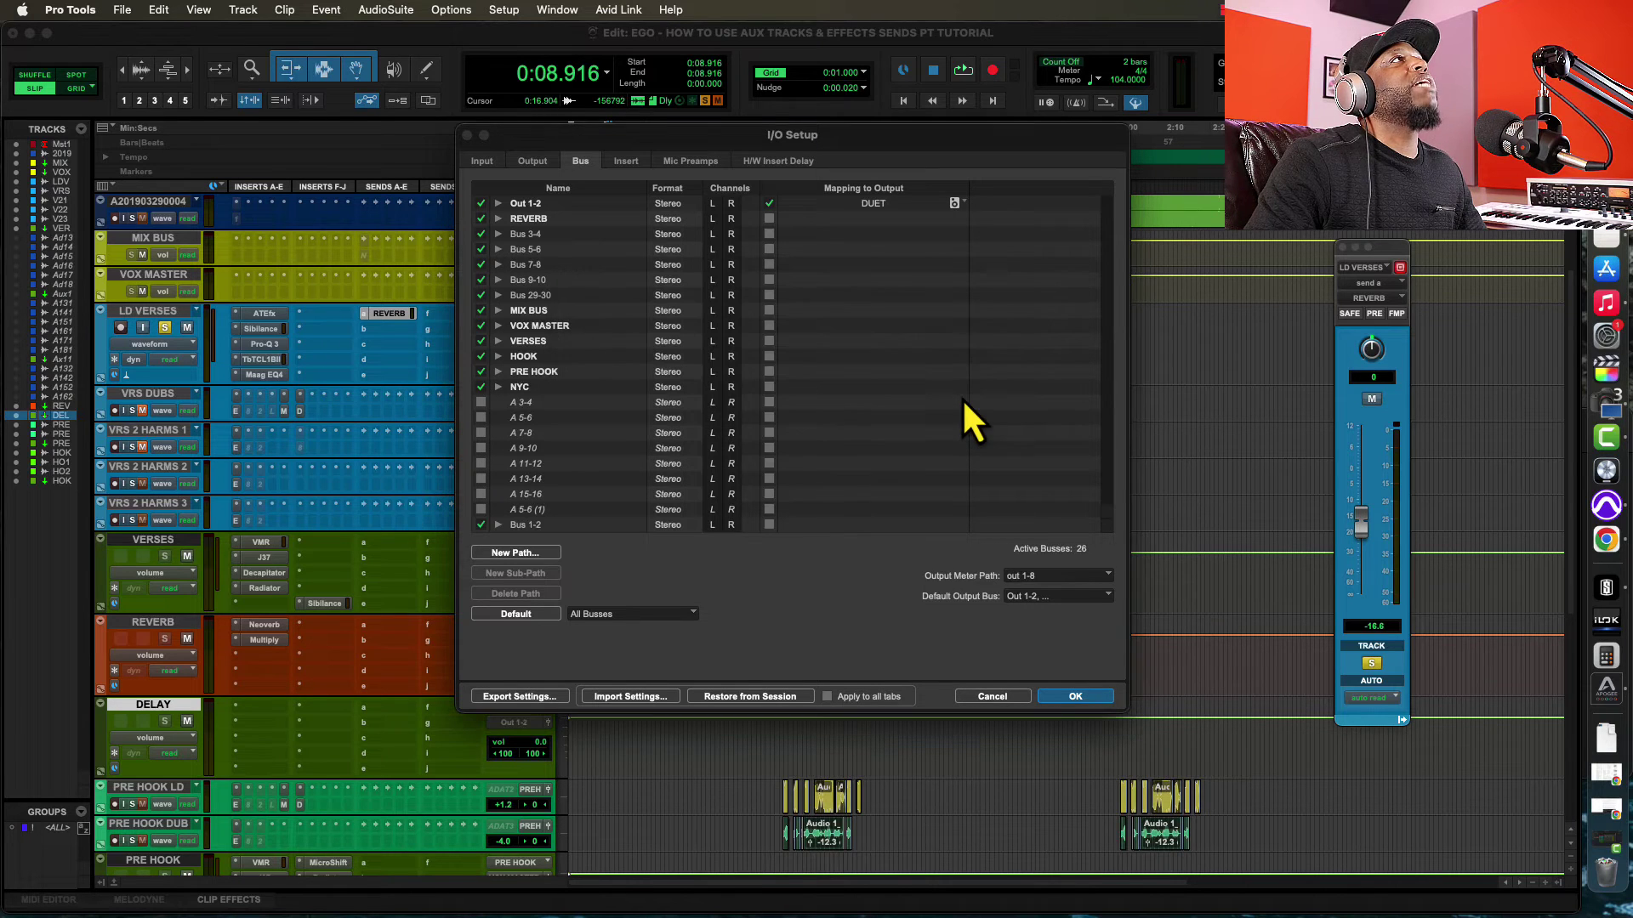
Step: Move the new stereo bus path up to directly below NYC in the bus list and select it
{"action": "left_click_drag", "start_coordinate": [549, 527], "coordinate": [536, 395]}
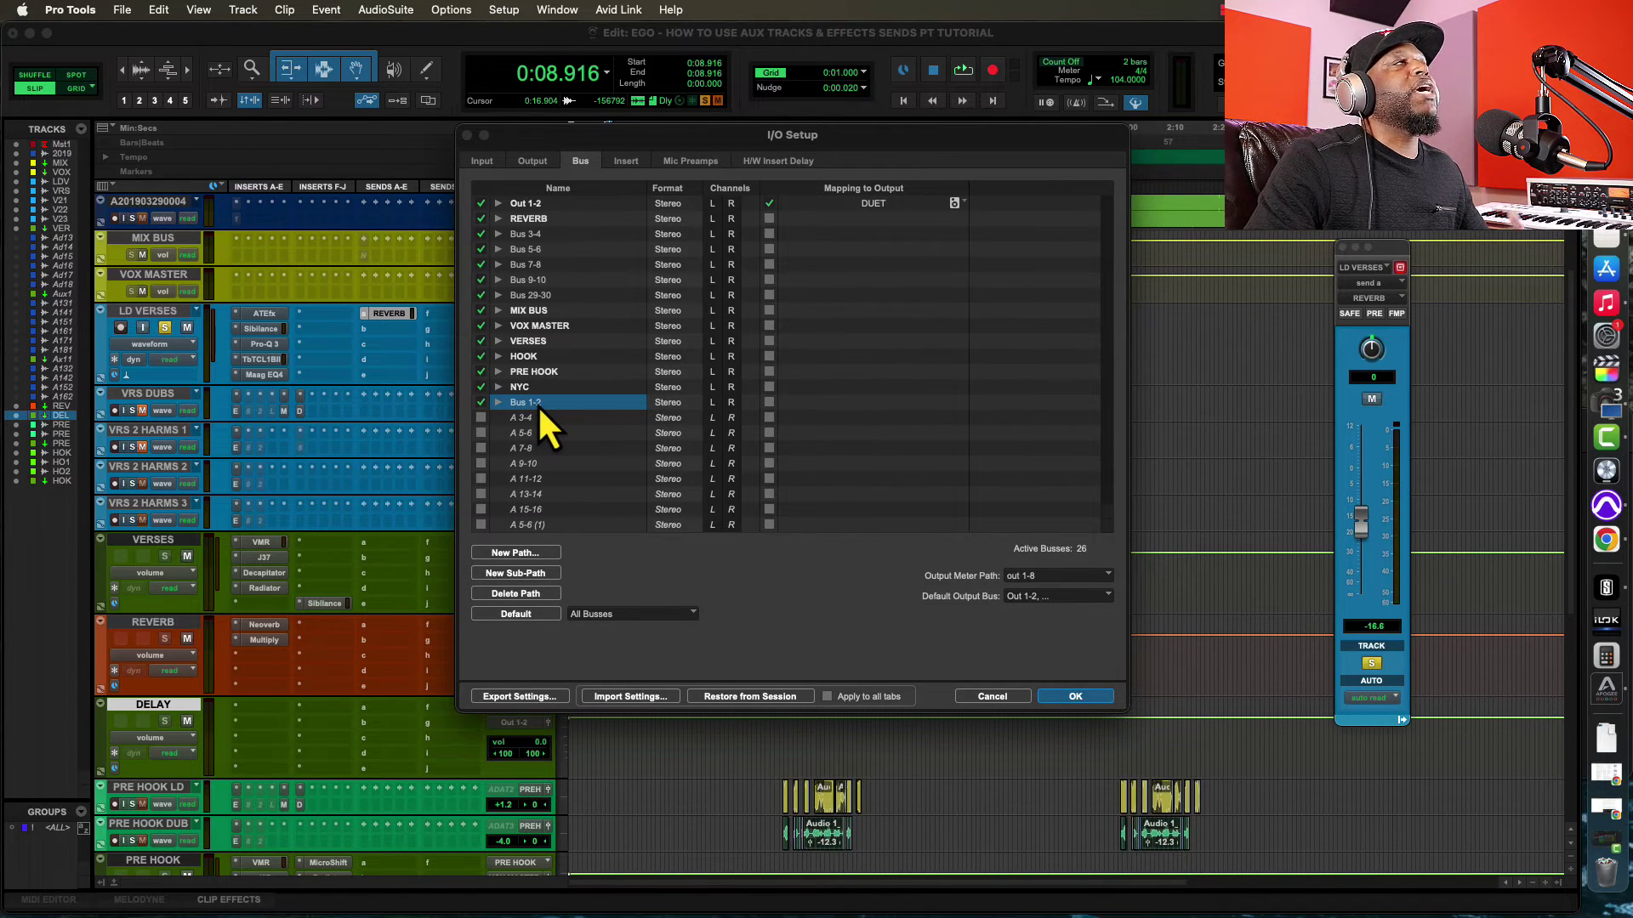
{"action": "double_click", "coordinate": [533, 371]}
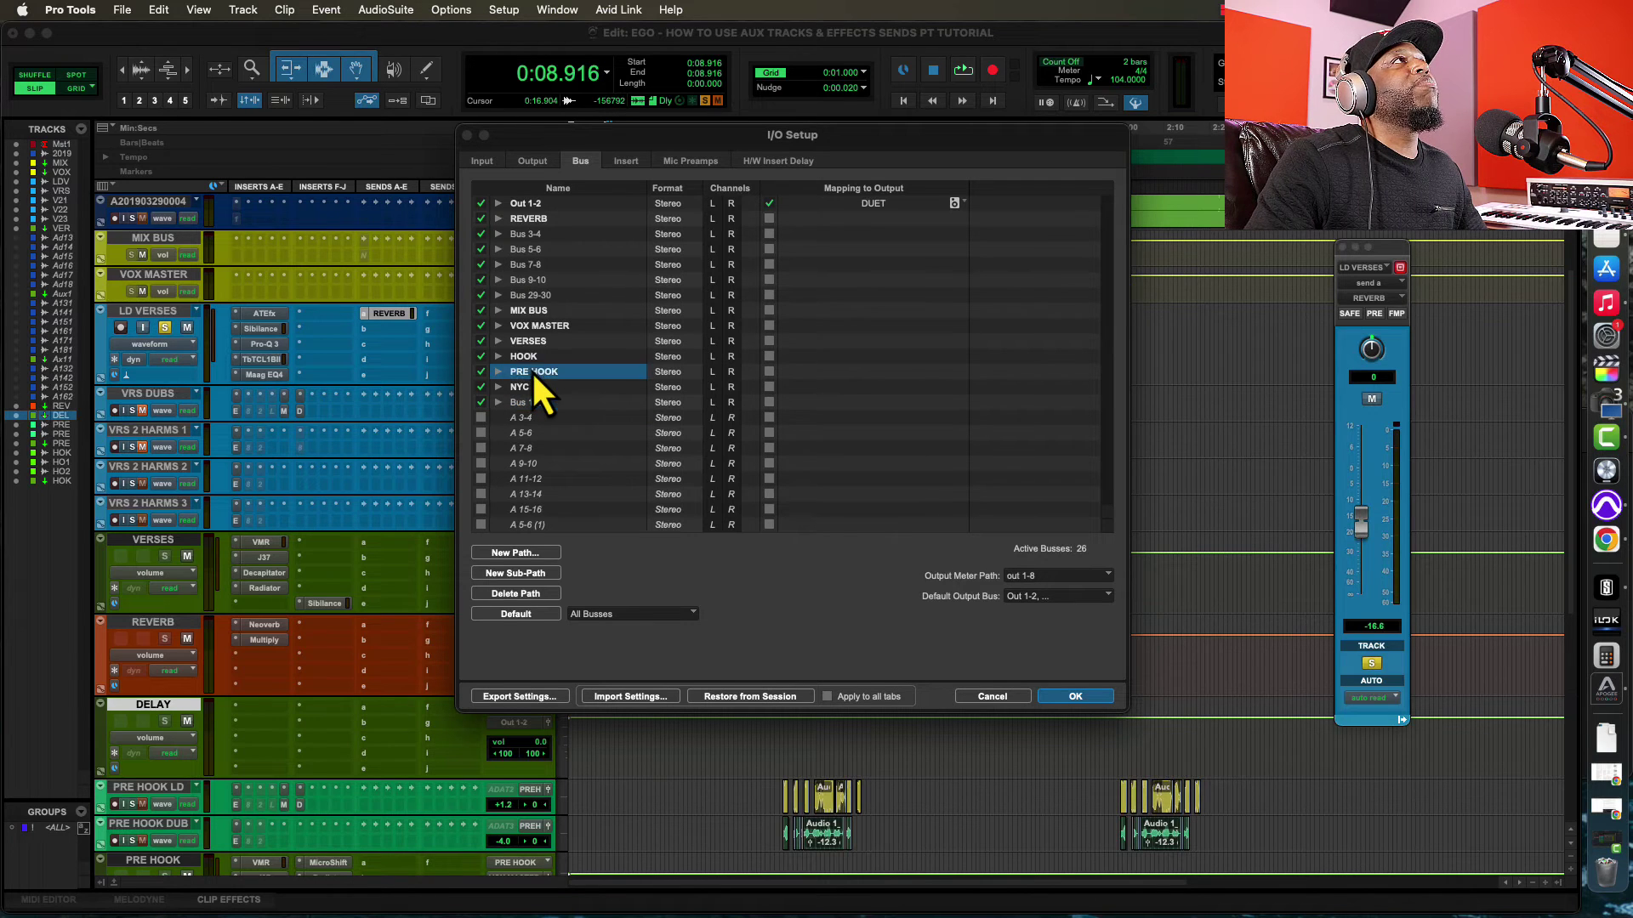
{"action": "left_click", "coordinate": [559, 405]}
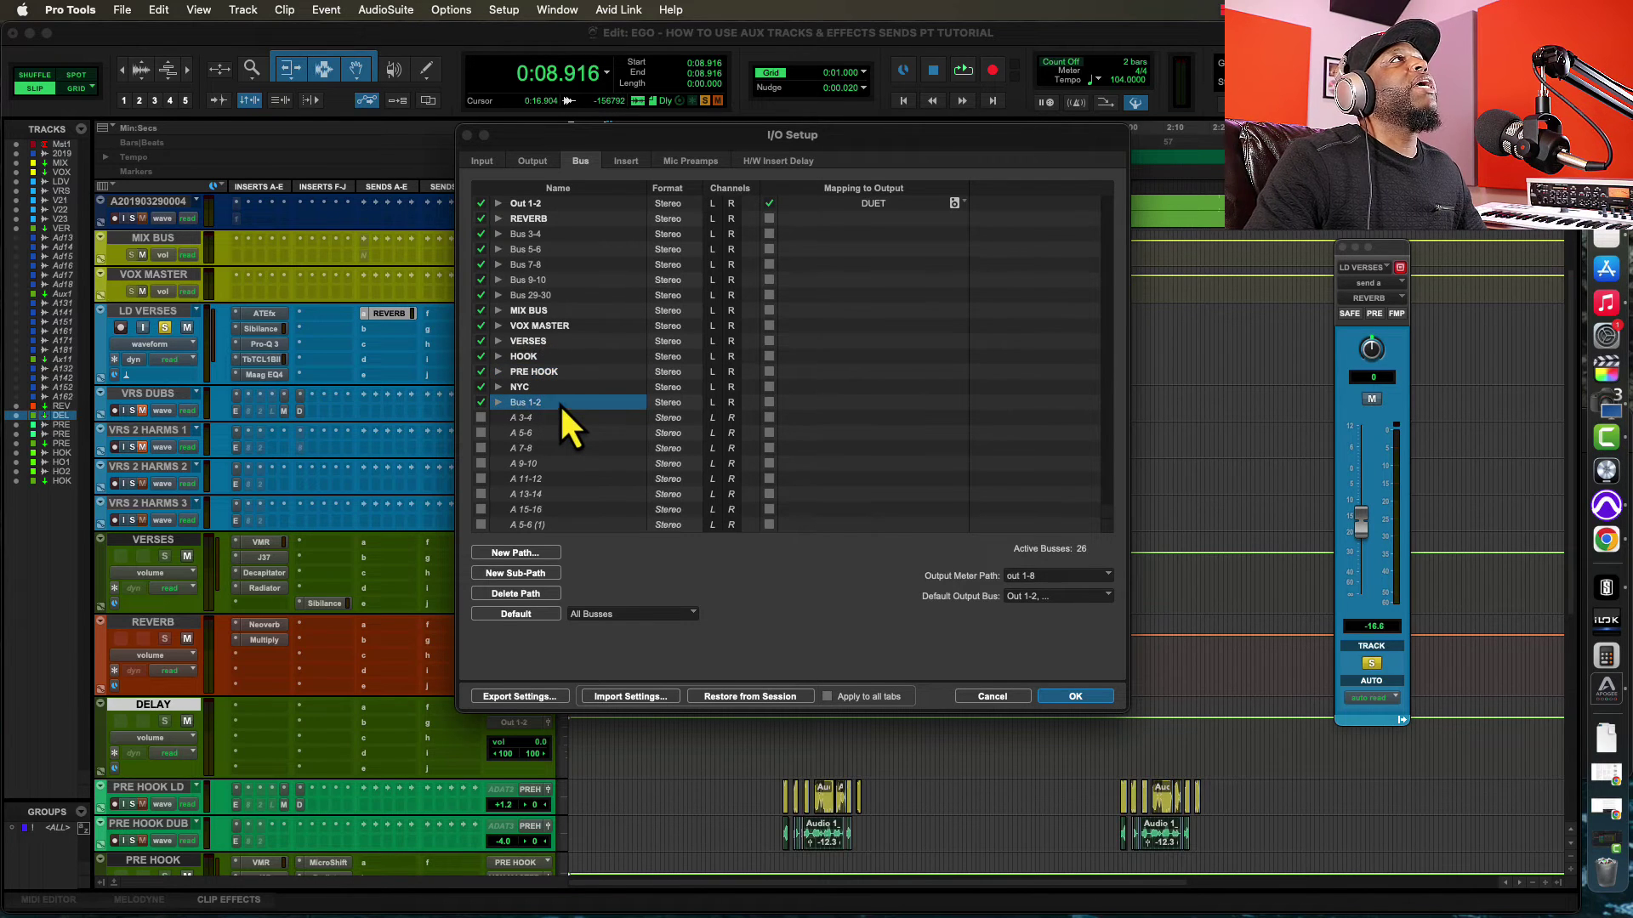